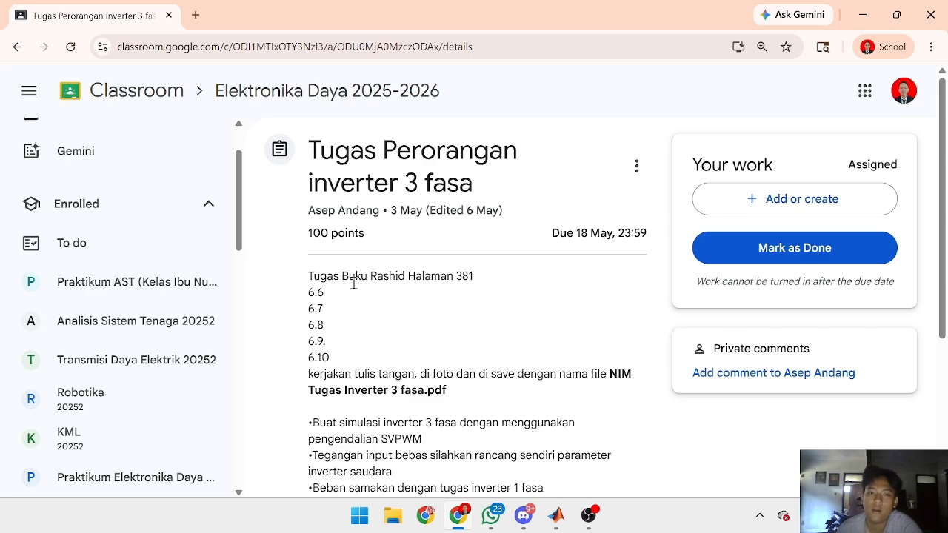
# Step: Read through the three-phase inverter assignment, examining the simulation, load and file submission requirements
pyautogui.scroll(-1, 354, 284)
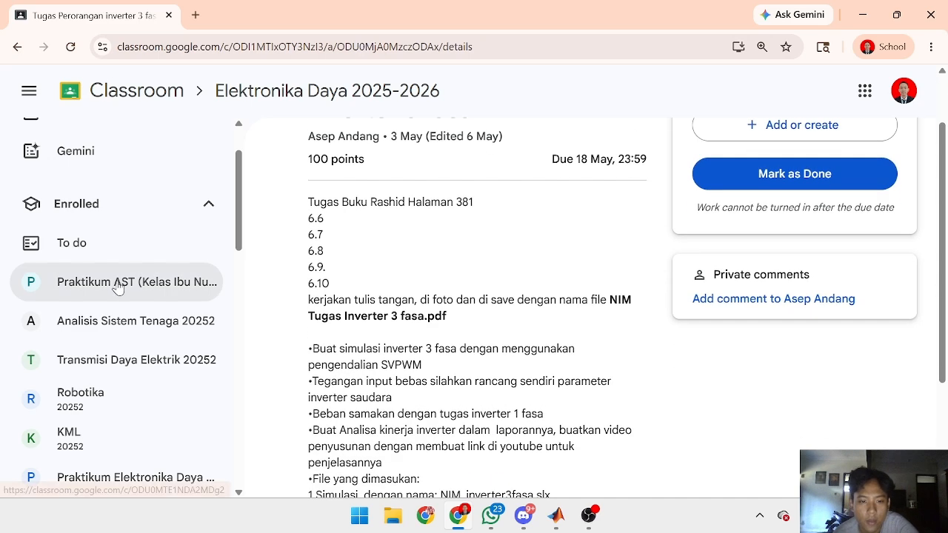
pyautogui.scroll(-1, 361, 344)
pyautogui.moveTo(313, 274); pyautogui.dragTo(480, 268)
pyautogui.click(480, 267)
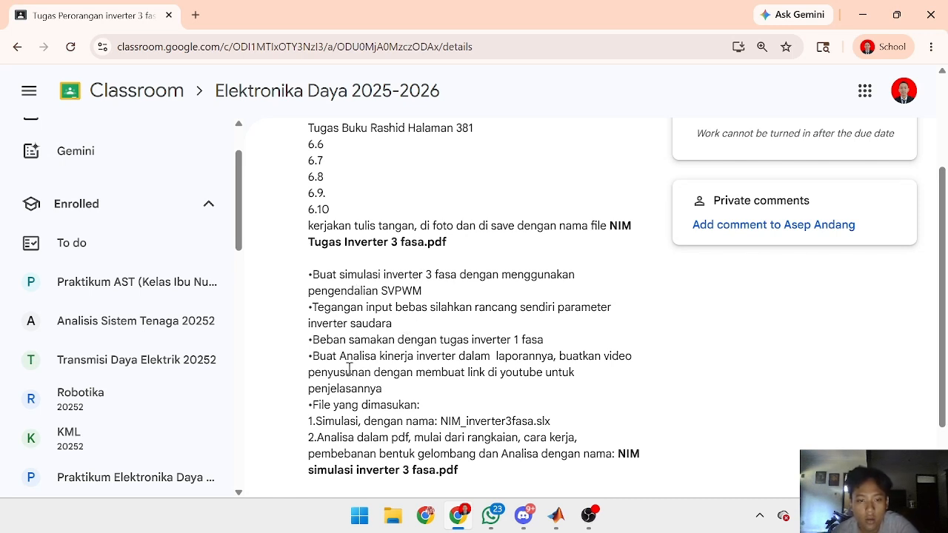
pyautogui.moveTo(333, 357); pyautogui.dragTo(507, 342)
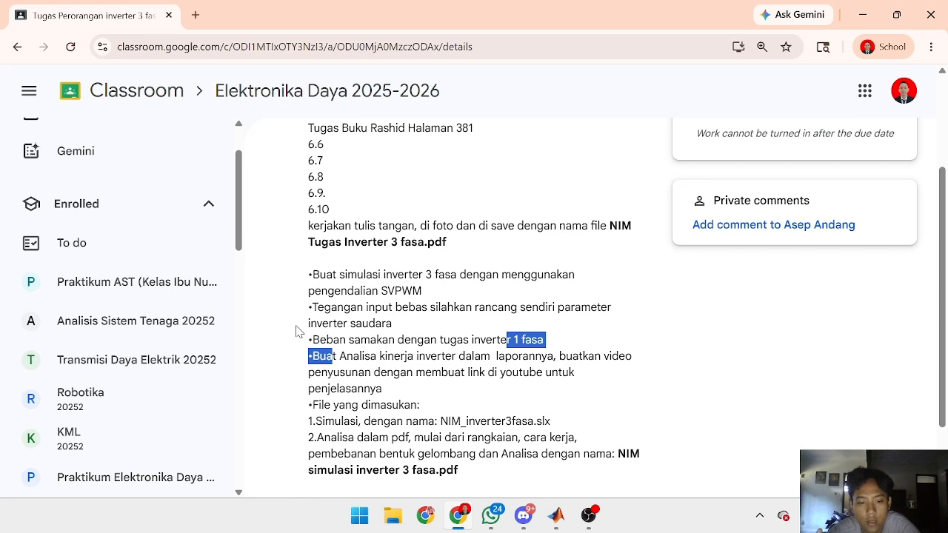
pyautogui.scroll(-1, 309, 326)
pyautogui.scroll(2, 308, 348)
pyautogui.scroll(-1, 309, 352)
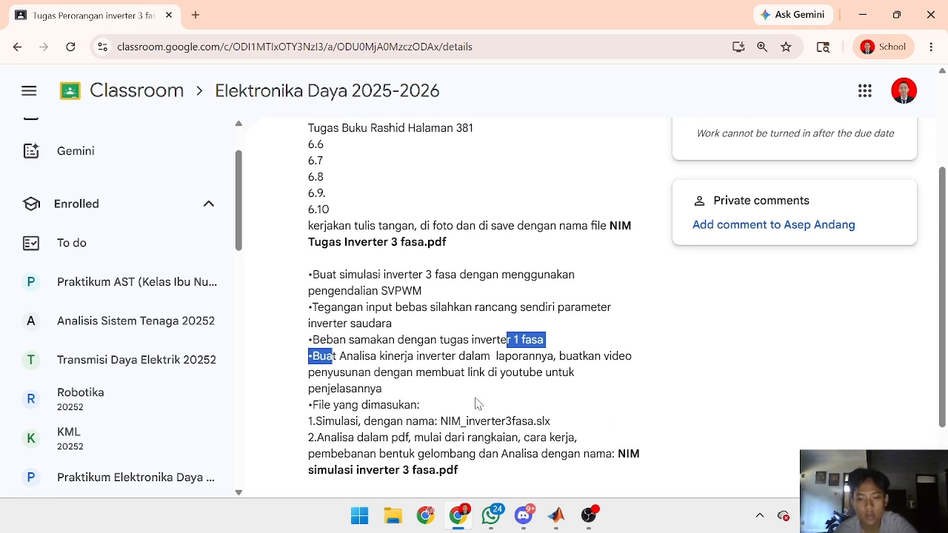
# Step: Switch to the empty Simulink model, add an SVPWM Generator (2-Level) block and place it in the lower middle of the canvas
pyautogui.moveTo(553, 513)
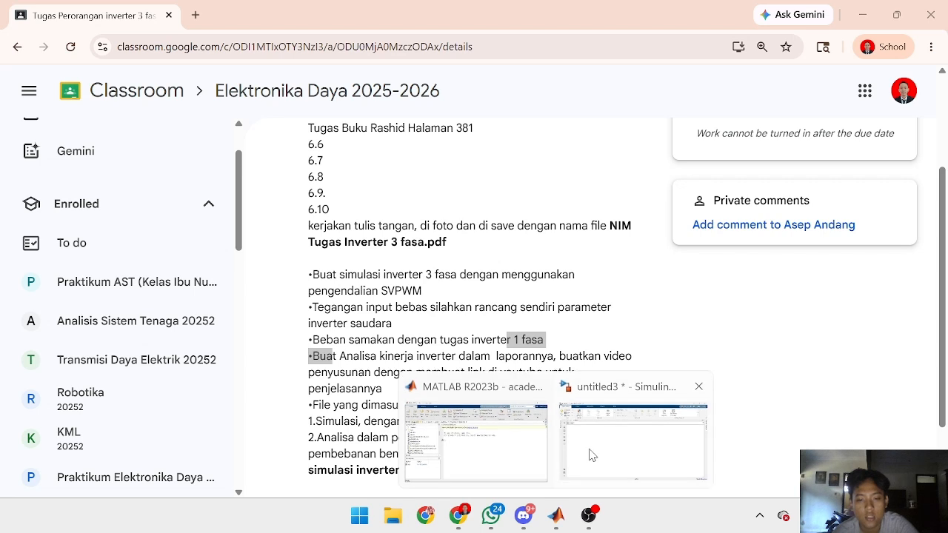
pyautogui.click(588, 450)
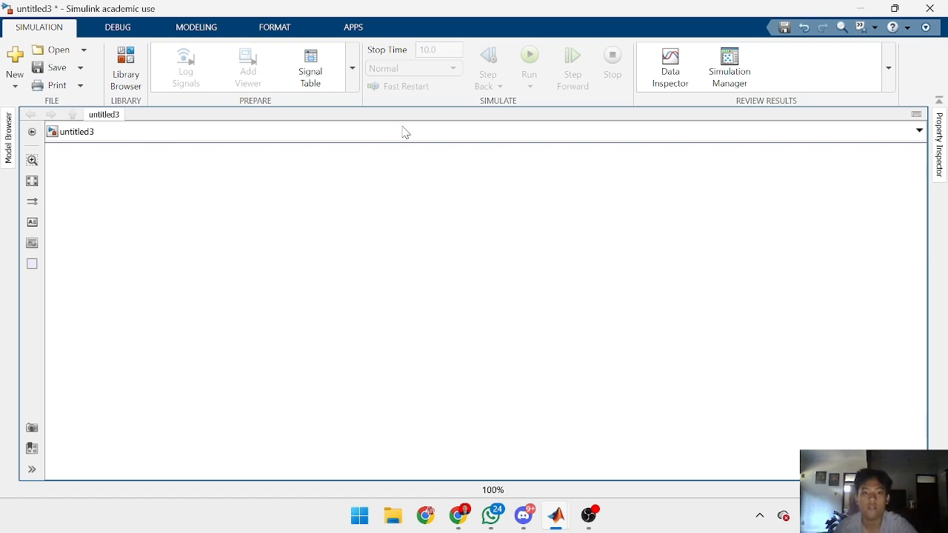
pyautogui.doubleClick(420, 207)
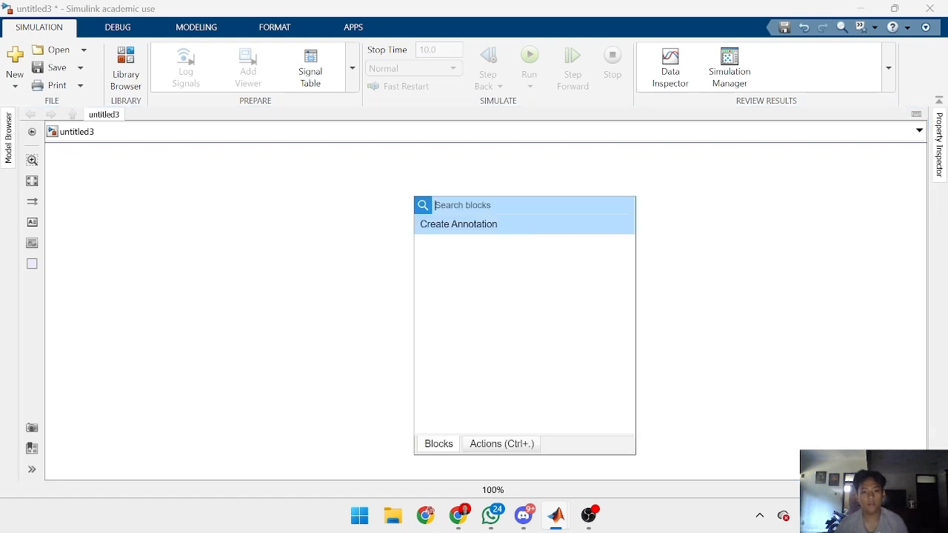
pyautogui.write('sp')
pyautogui.press('BackSpace')
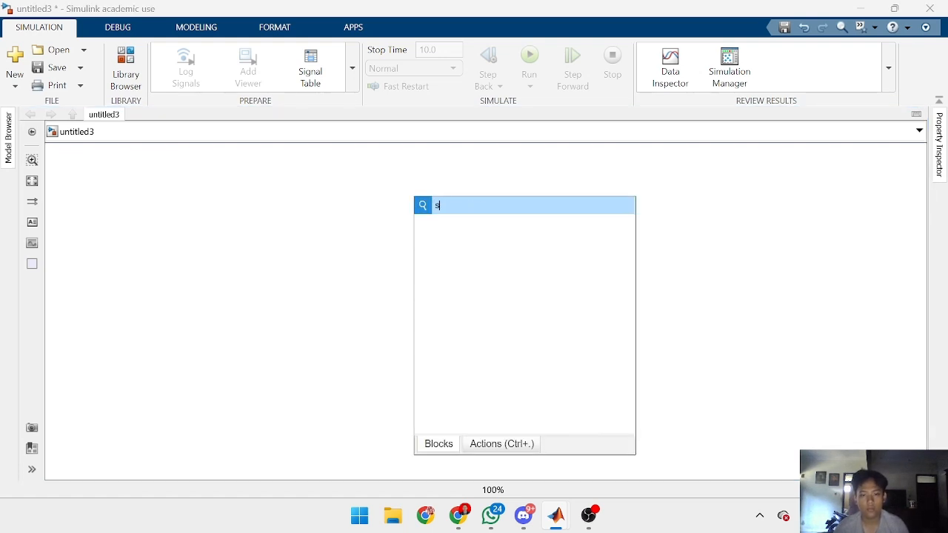
pyautogui.press('BackSpace')
pyautogui.write('svpwm')
pyautogui.press('Return')
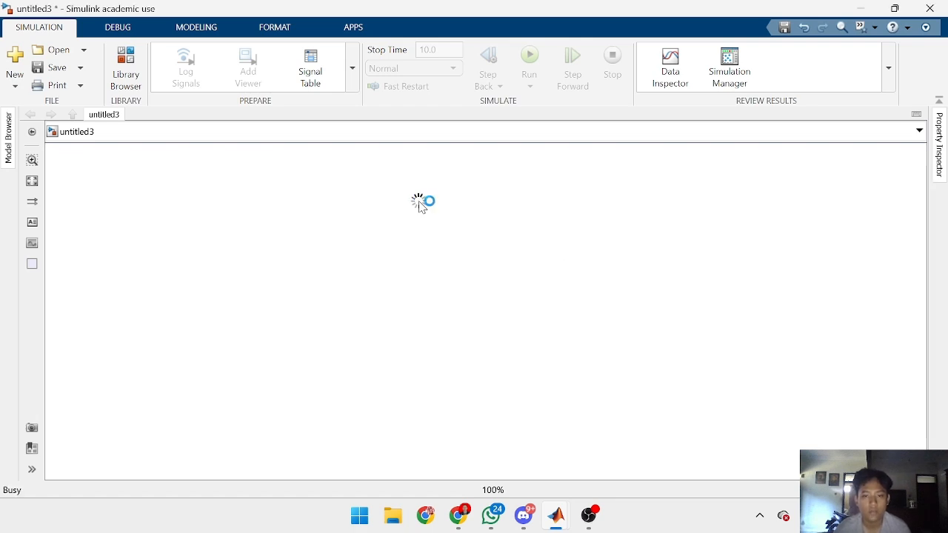
pyautogui.moveTo(410, 209); pyautogui.dragTo(378, 319)
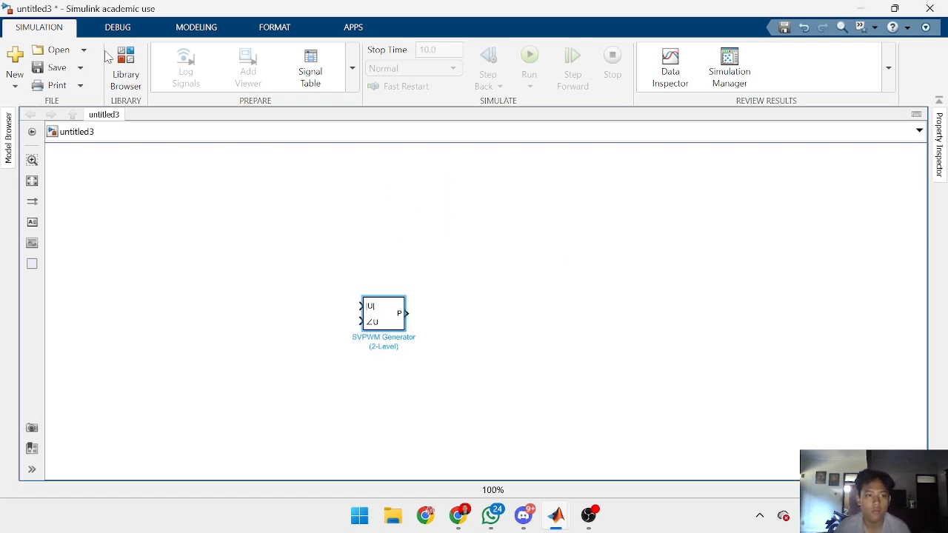
# Step: Search the block library for "DC Voltage" and add the battery-symbol DC Voltage Source to the upper-left area of the model
pyautogui.click(126, 59)
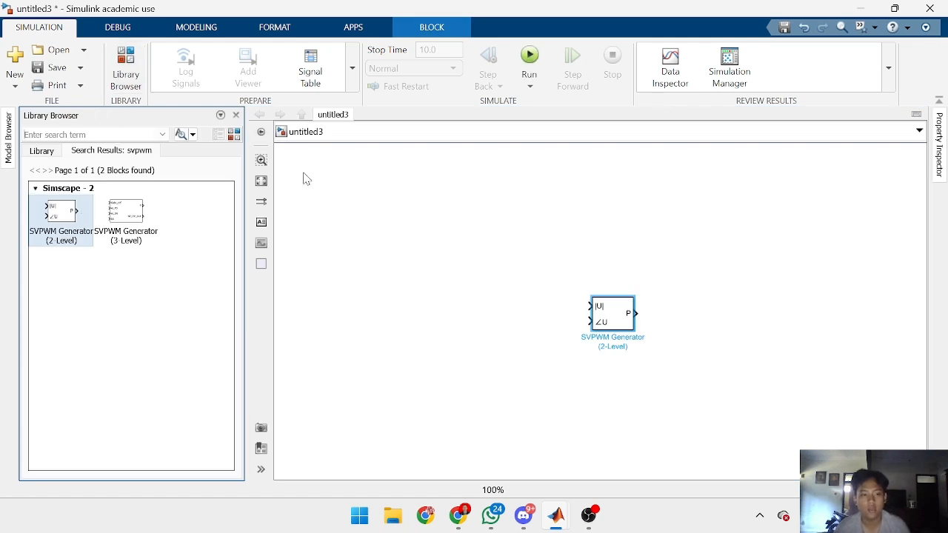
pyautogui.write('DC V')
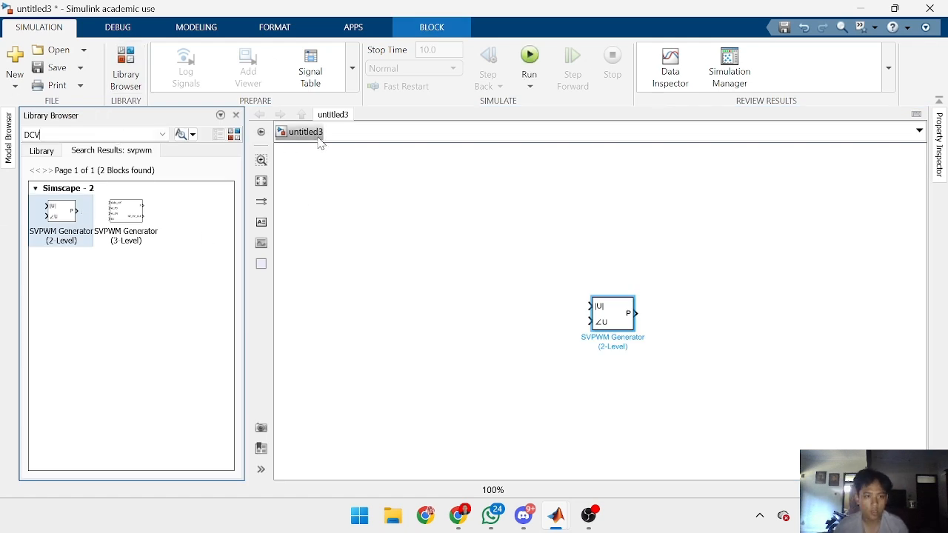
pyautogui.write('oltage')
pyautogui.press('Return')
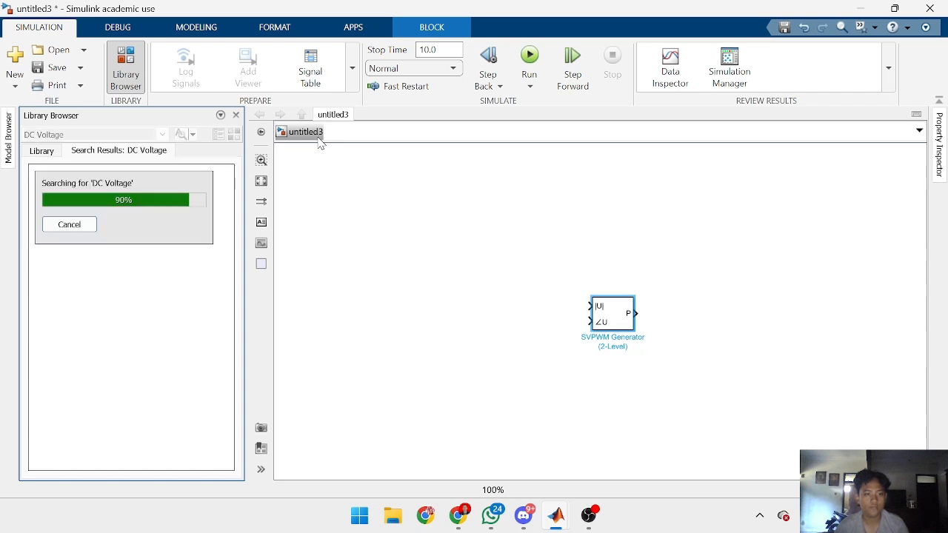
pyautogui.scroll(-2, 145, 245)
pyautogui.scroll(-1, 146, 245)
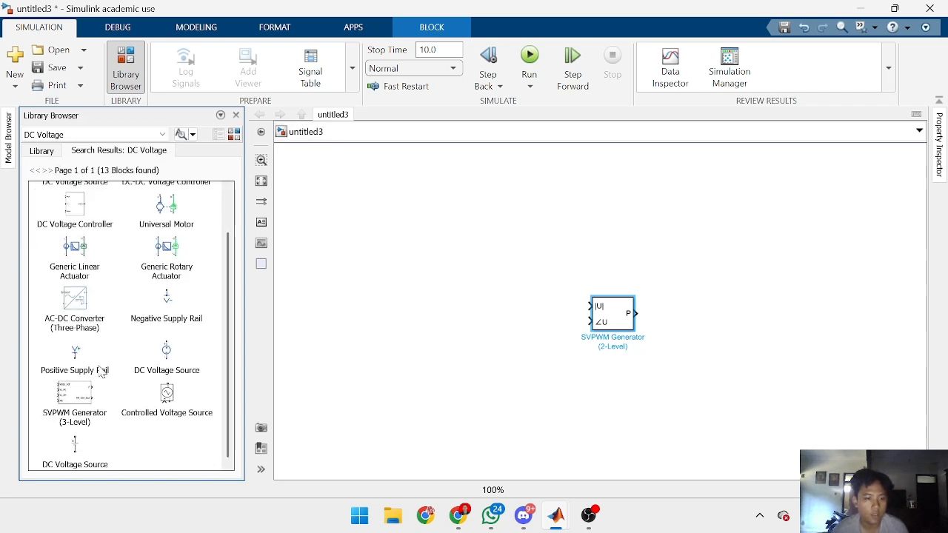
pyautogui.click(77, 444)
pyautogui.moveTo(398, 236); pyautogui.dragTo(398, 235)
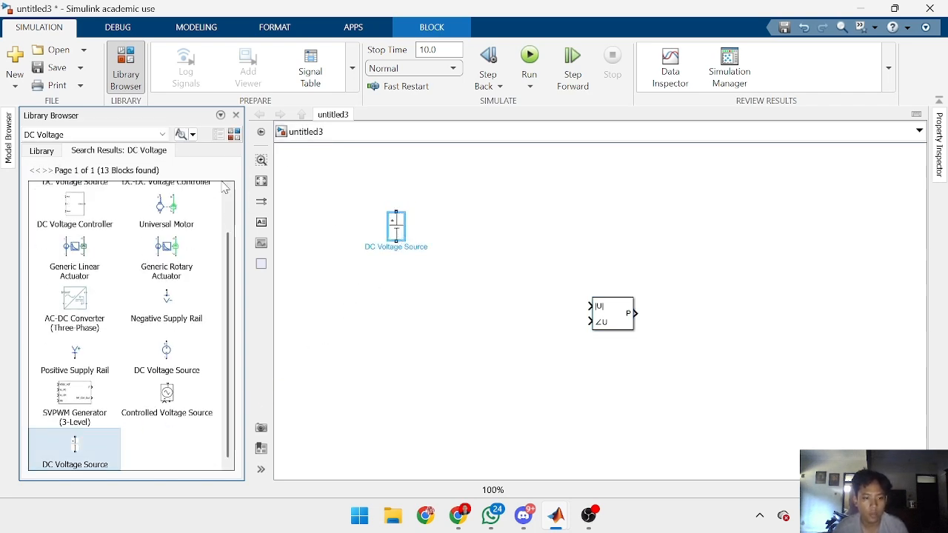
# Step: Find the Universal Bridge block in the library and place it to the right of the DC Voltage Source
pyautogui.click(119, 131)
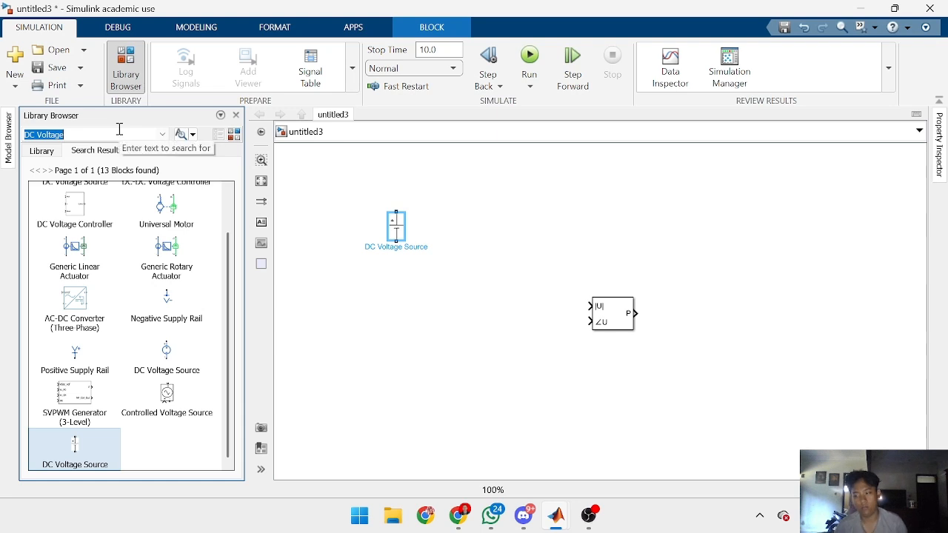
pyautogui.write('s')
pyautogui.press('BackSpace')
pyautogui.write('uN')
pyautogui.press('Down')
pyautogui.press('Return')
pyautogui.moveTo(111, 224); pyautogui.dragTo(528, 216)
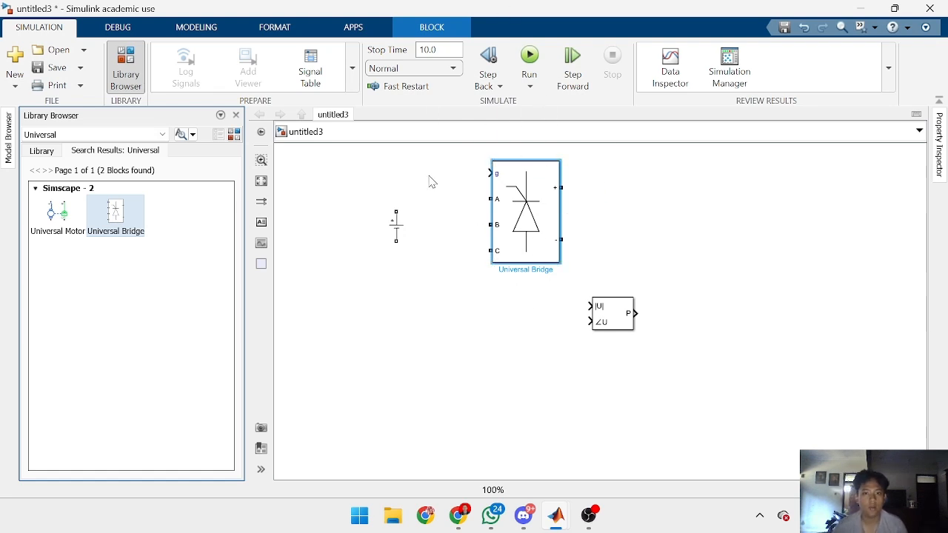
# Step: Search the library for "Series RLC Branch" and place a Three-Phase Series RLC Branch to the right of the Universal Bridge
pyautogui.doubleClick(129, 136)
pyautogui.write('sERIES')
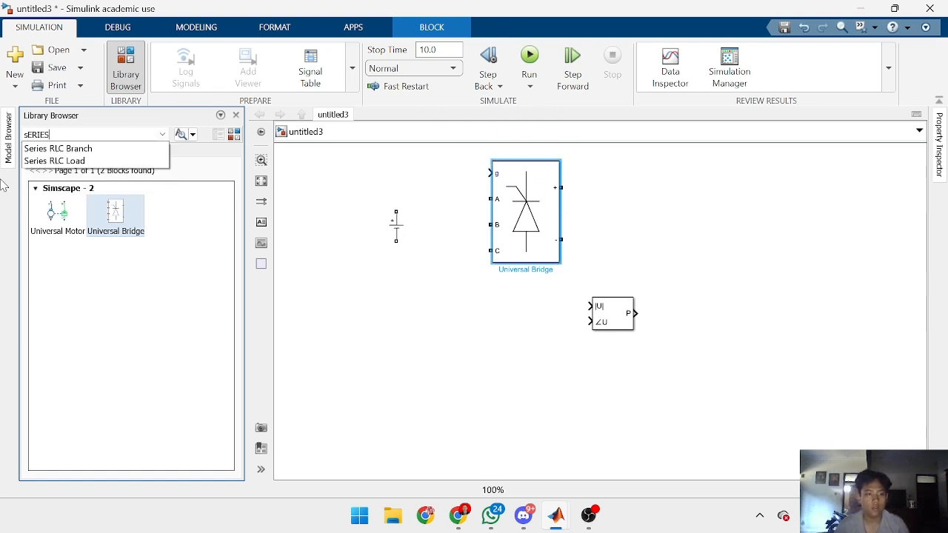
pyautogui.press('Return')
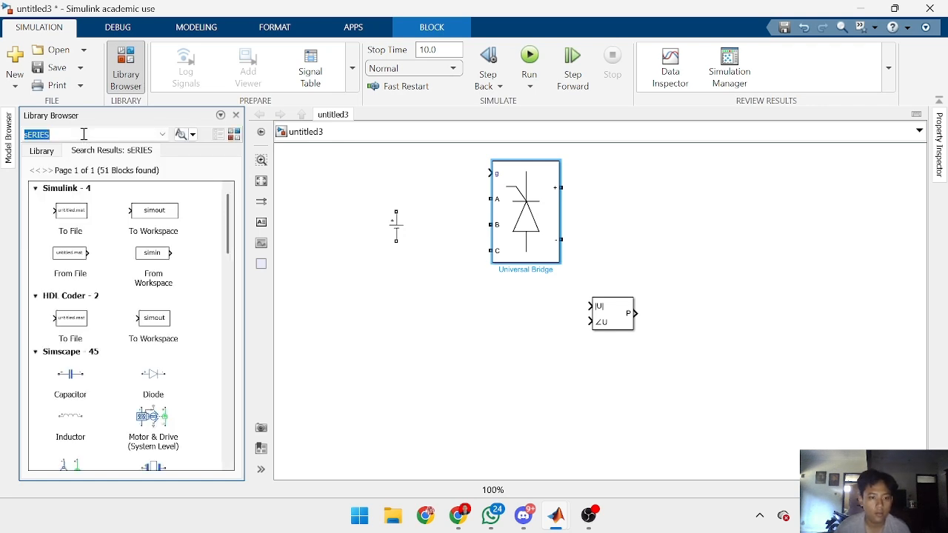
pyautogui.click(84, 134)
pyautogui.write('R')
pyautogui.press('Down')
pyautogui.press('Return')
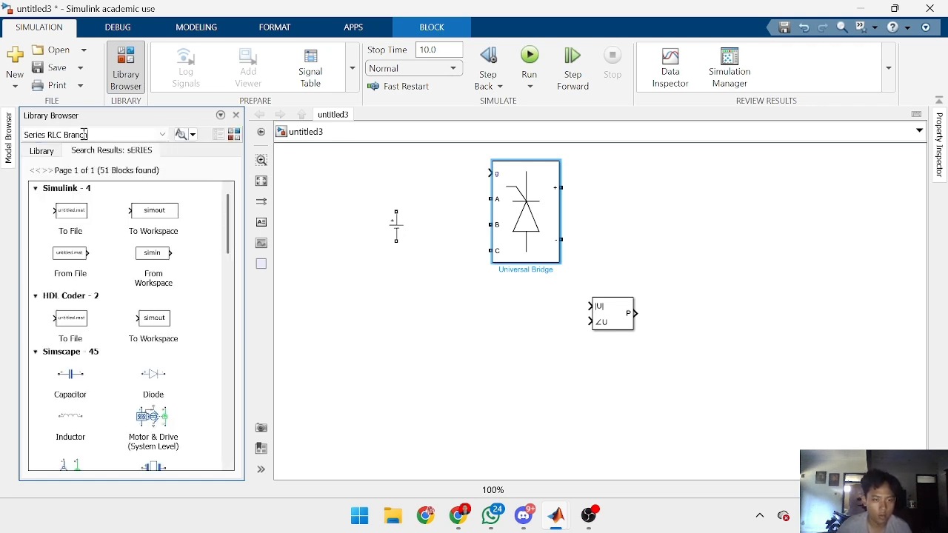
pyautogui.moveTo(112, 234); pyautogui.dragTo(729, 226)
pyautogui.click(757, 323)
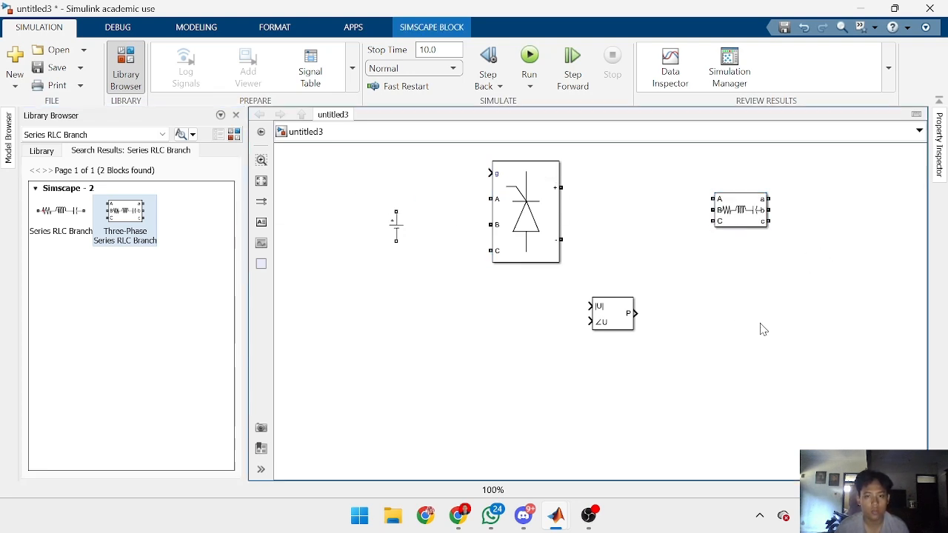
# Step: Add a single Series RLC Branch below the three-phase branch and set its branch type to C
pyautogui.moveTo(57, 228); pyautogui.dragTo(763, 302)
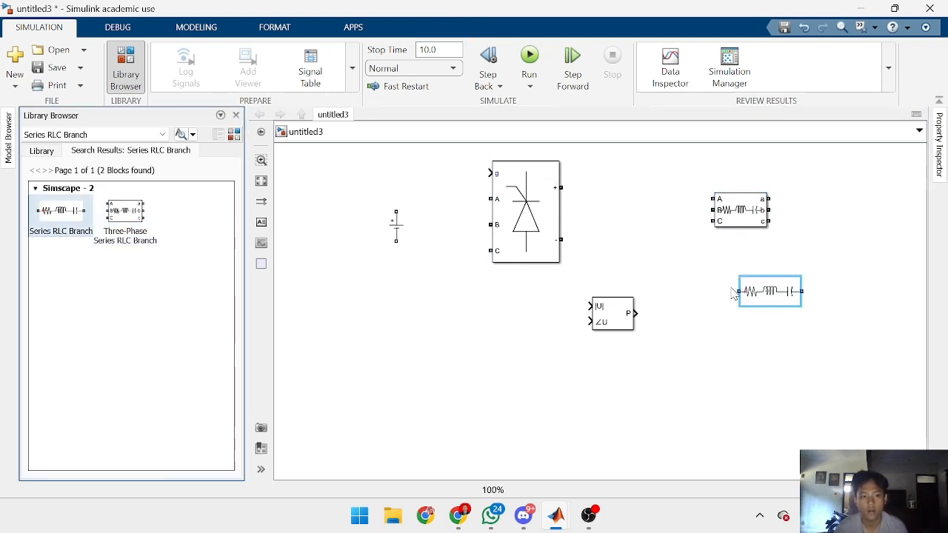
pyautogui.doubleClick(767, 290)
pyautogui.click(607, 222)
pyautogui.click(533, 271)
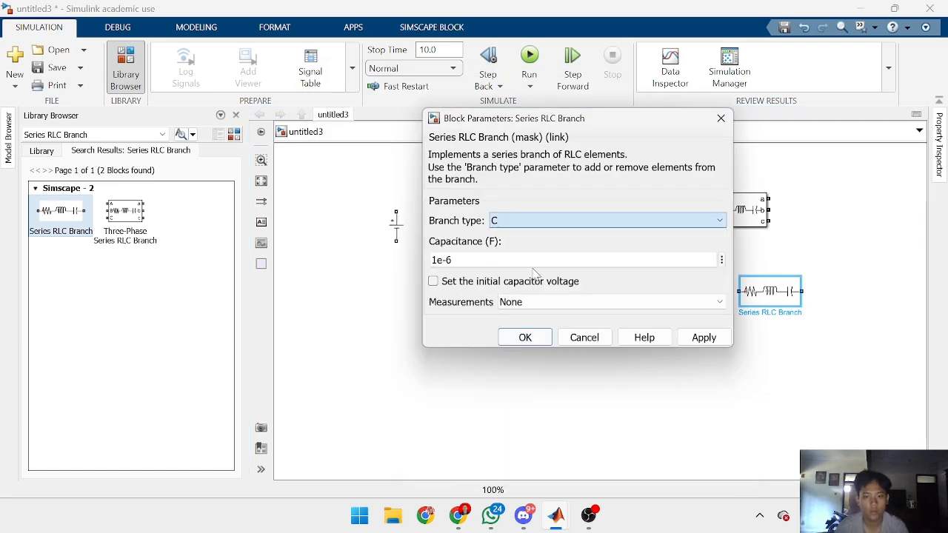
pyautogui.click(523, 338)
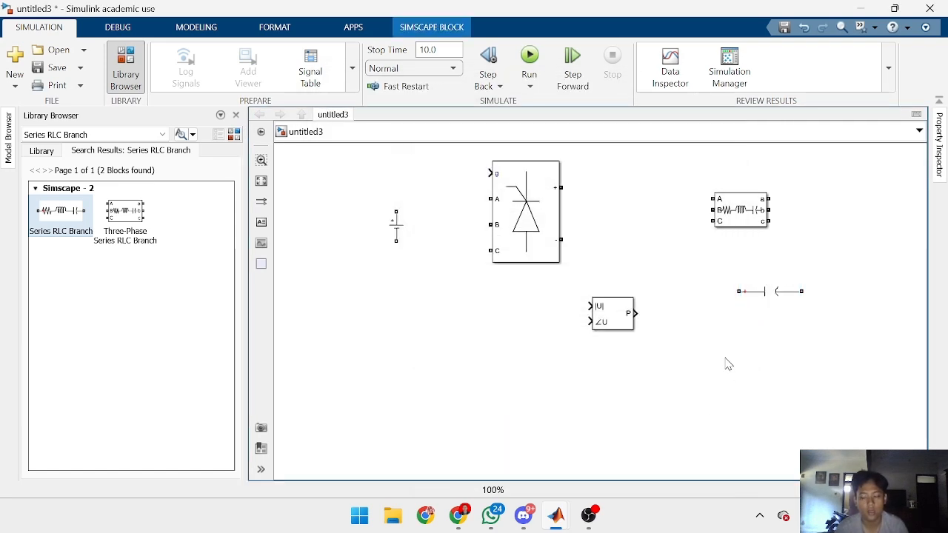
# Step: Search the block library for "three-phase measurement"
pyautogui.scroll(-2, 695, 337)
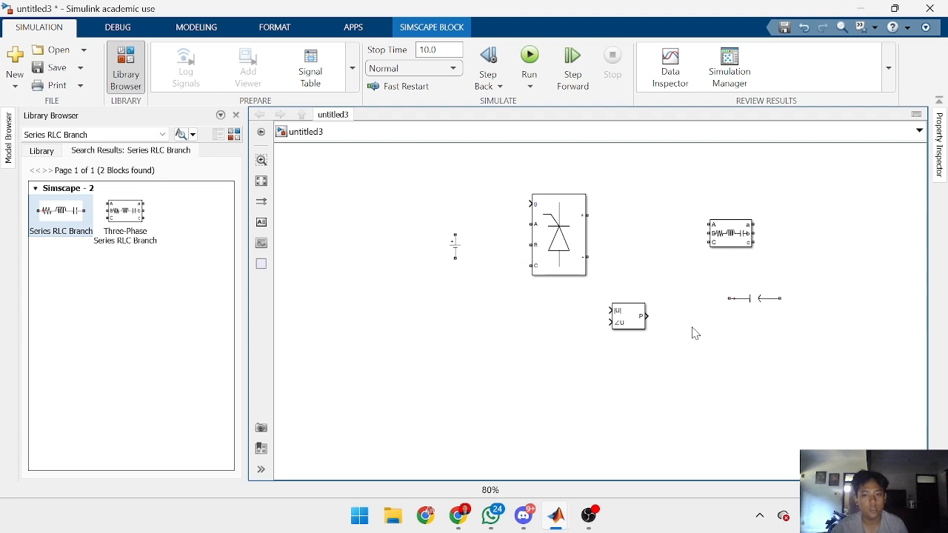
pyautogui.click(696, 333)
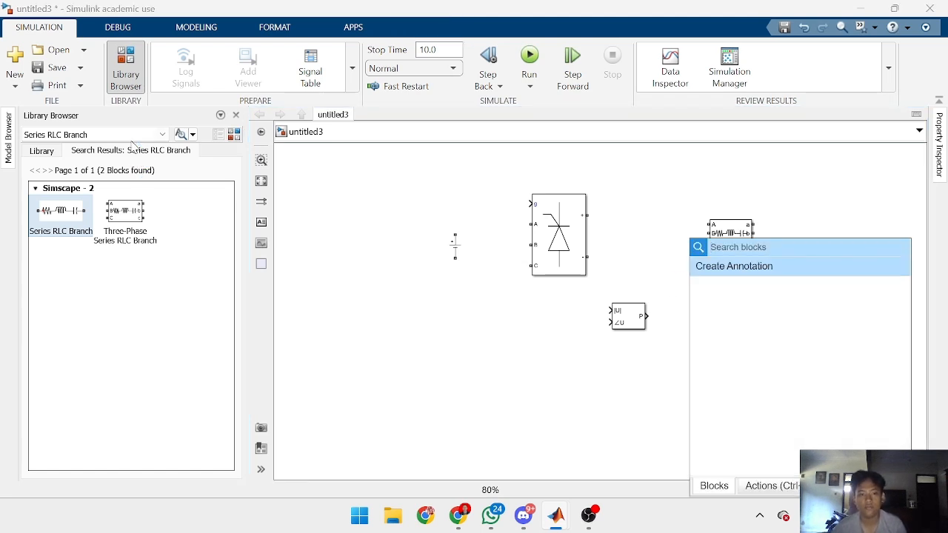
pyautogui.click(131, 139)
pyautogui.write('th')
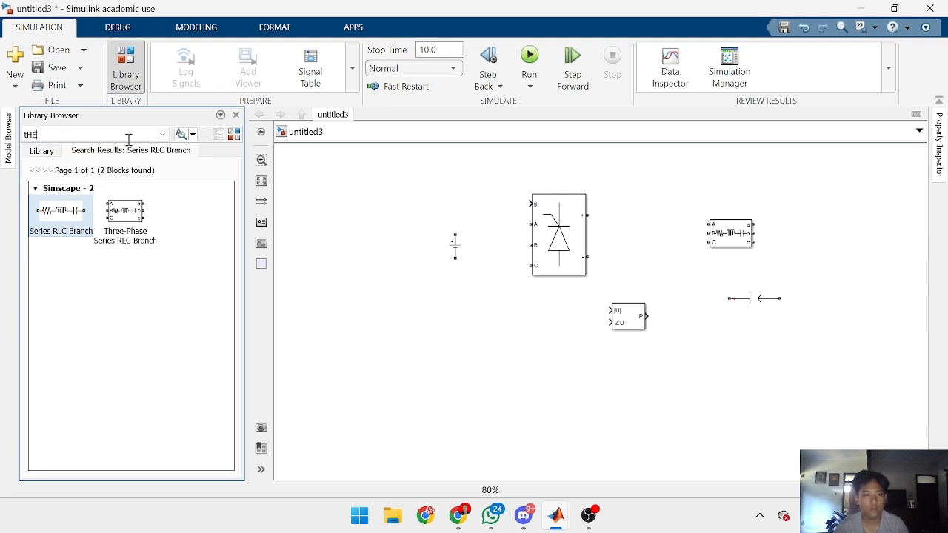
pyautogui.press('Down')
pyautogui.press('Down')
pyautogui.press('Return')
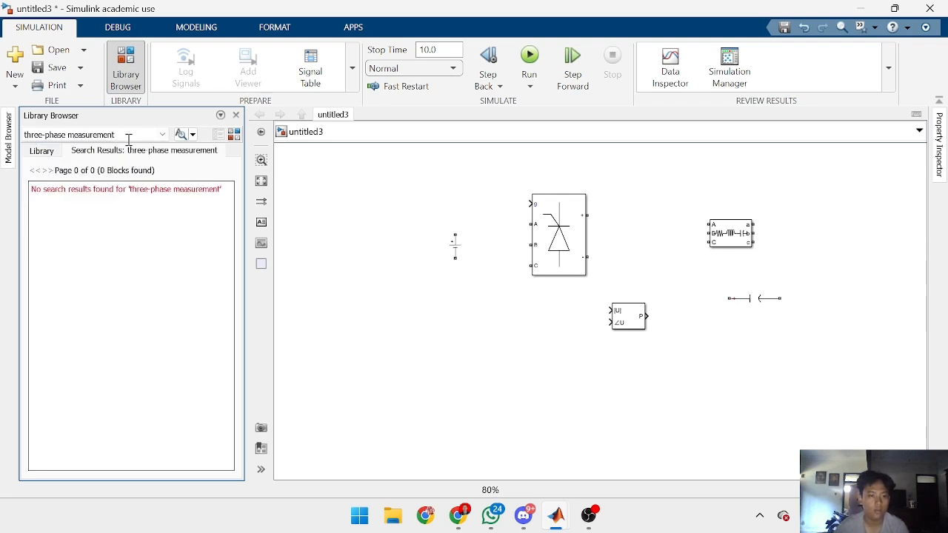
# Step: Search the library for "three-phase V" and place a Three-Phase V-I Measurement block below the capacitor branch
pyautogui.click(126, 139)
pyautogui.press('BackSpace')
pyautogui.press('BackSpace')
pyautogui.press('BackSpace')
pyautogui.press('BackSpace')
pyautogui.press('BackSpace')
pyautogui.press('BackSpace')
pyautogui.press('BackSpace')
pyautogui.press('BackSpace')
pyautogui.press('BackSpace')
pyautogui.press('BackSpace')
pyautogui.press('BackSpace')
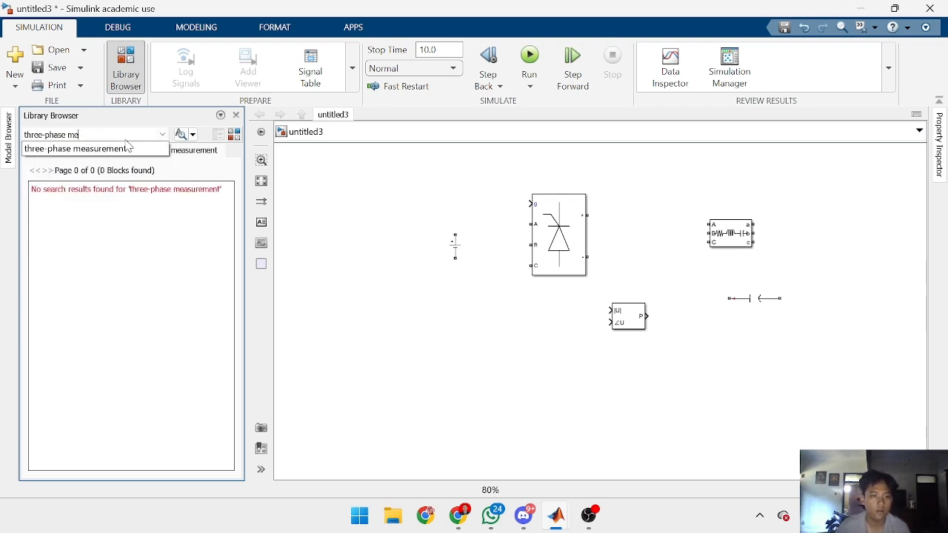
pyautogui.press('Down')
pyautogui.press('Return')
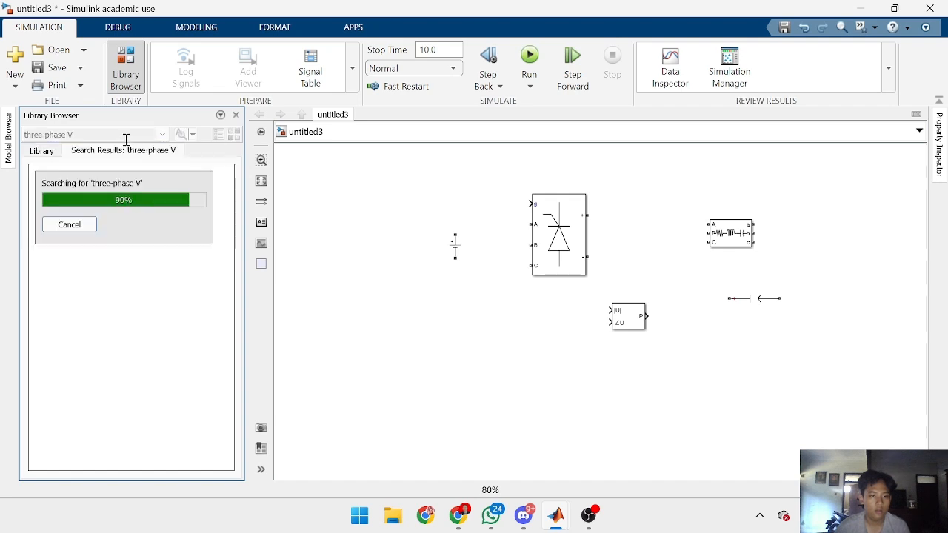
pyautogui.scroll(-5, 85, 270)
pyautogui.moveTo(76, 437); pyautogui.dragTo(810, 339)
pyautogui.click(830, 227)
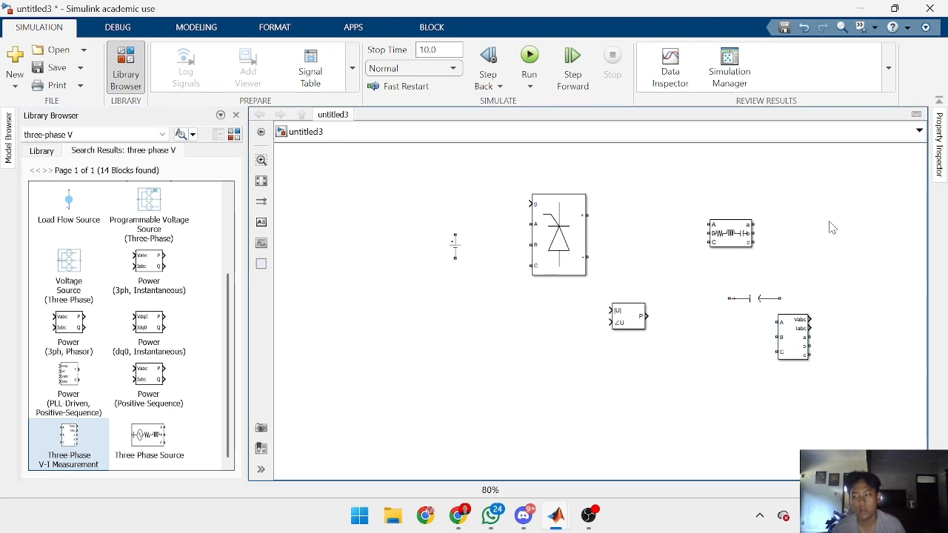
# Step: Duplicate the Three-Phase Series RLC Branch and place the copy to the right of the original
pyautogui.click(86, 136)
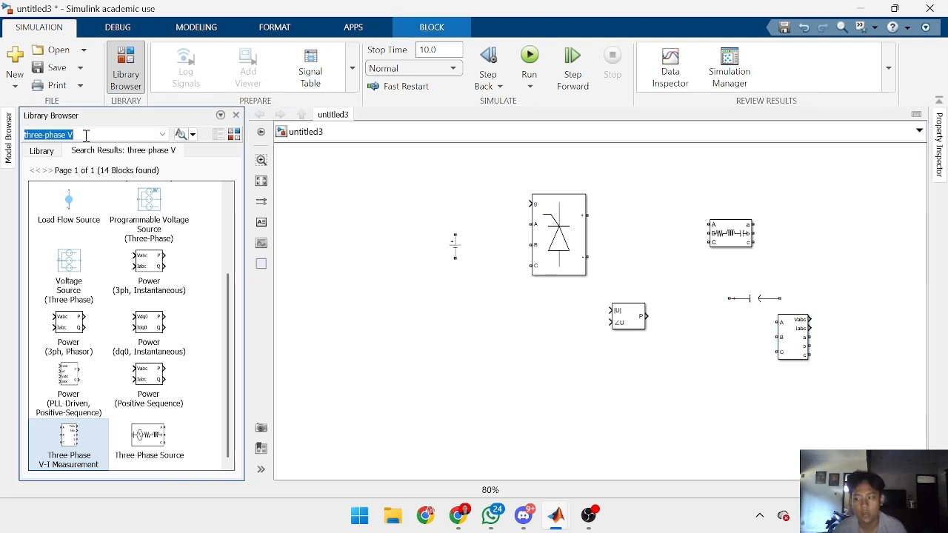
pyautogui.click(739, 223)
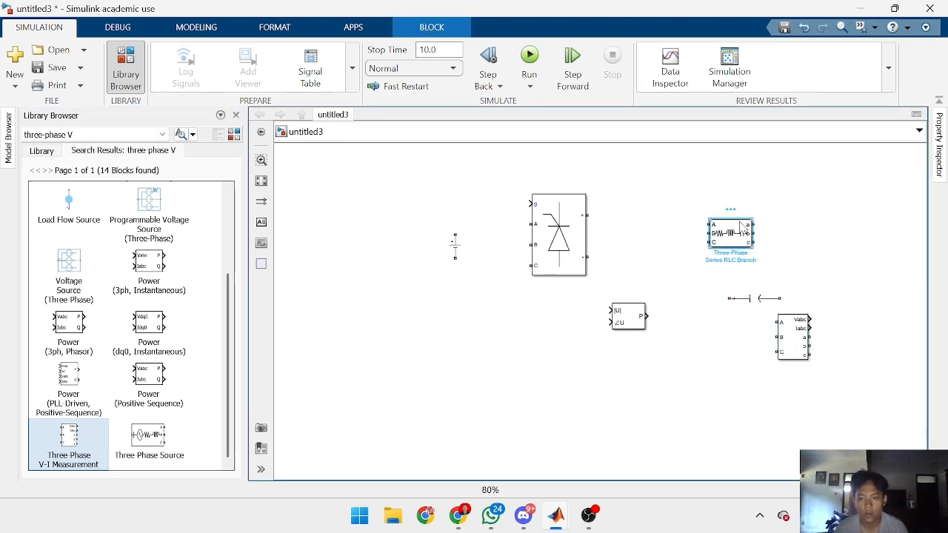
pyautogui.moveTo(739, 232); pyautogui.dragTo(847, 245)
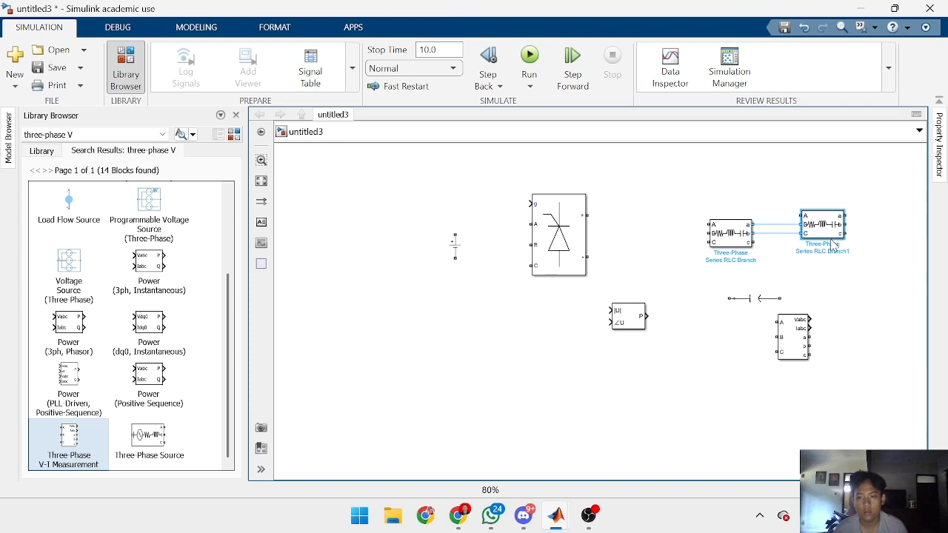
# Step: Set the branch type of the original Three-Phase Series RLC Branch to L
pyautogui.doubleClick(745, 238)
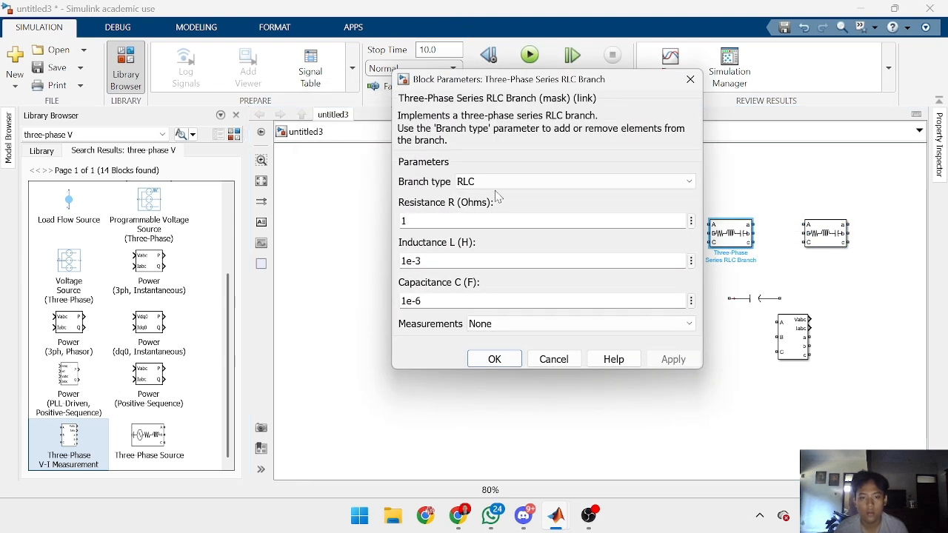
pyautogui.click(488, 181)
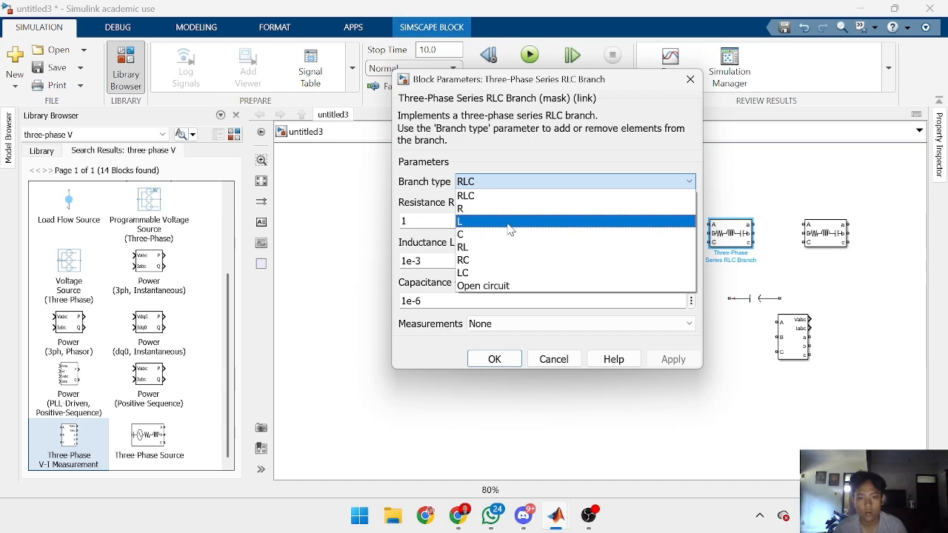
pyautogui.click(459, 221)
pyautogui.press('Return')
# Step: Set the branch type of the copied Three-Phase Series RLC Branch to R
pyautogui.doubleClick(821, 236)
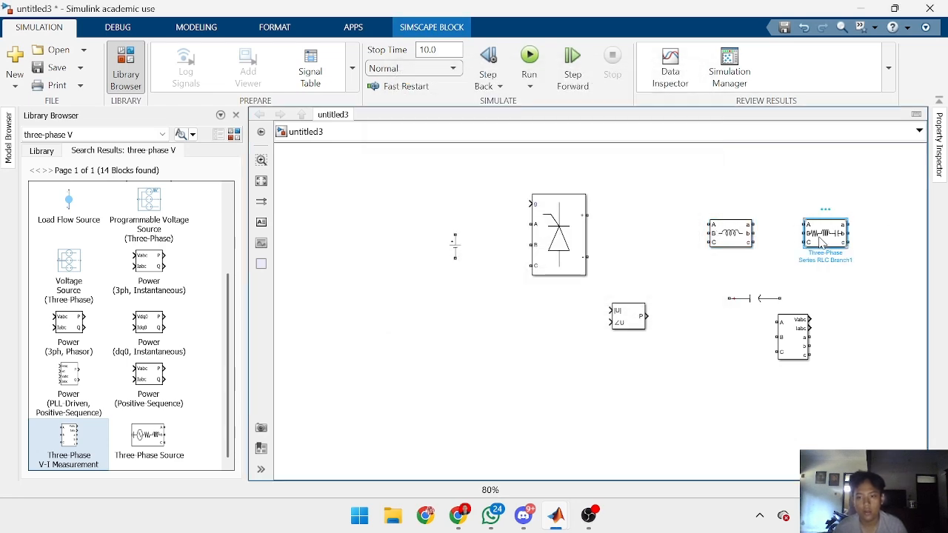
pyautogui.click(608, 182)
pyautogui.click(607, 205)
pyautogui.press('Return')
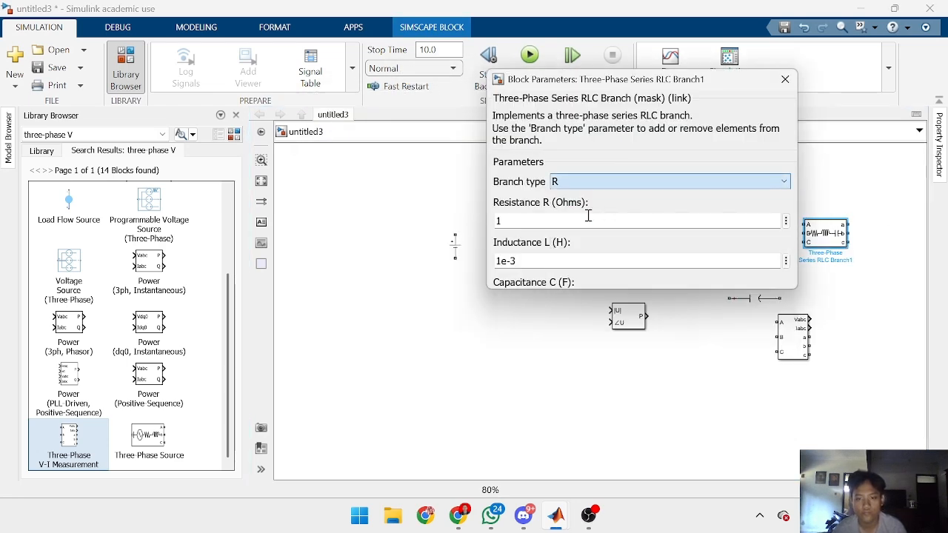
# Step: Add a Ground block below and to the right of the SVPWM Generator by searching for "ground" on the canvas
pyautogui.scroll(1, 704, 176)
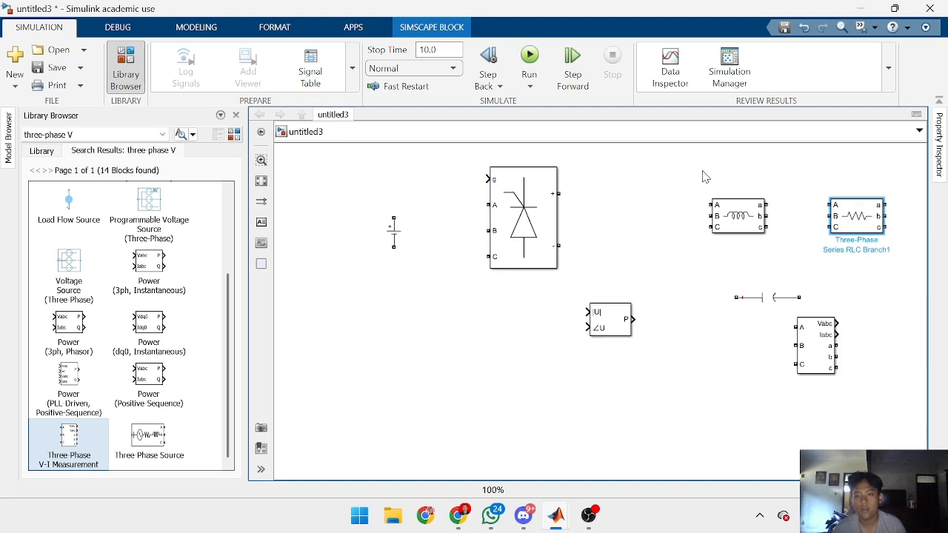
pyautogui.moveTo(689, 169); pyautogui.dragTo(612, 229)
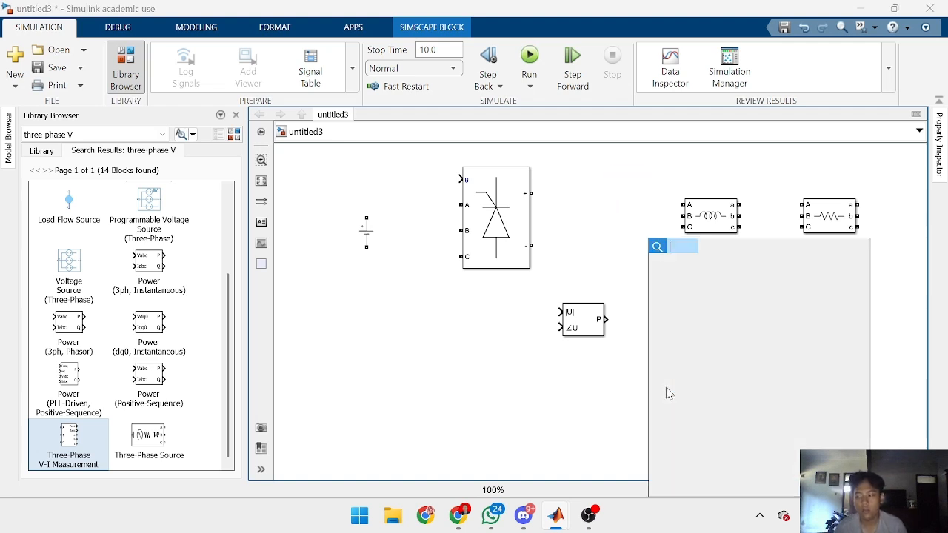
pyautogui.write('ground')
pyautogui.press('Return')
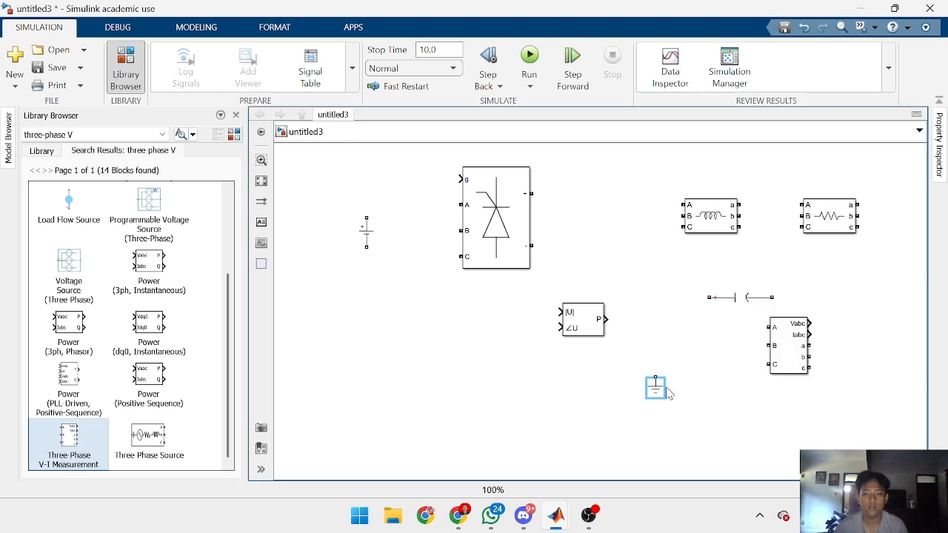
# Step: Add a Scope block below the SVPWM Generator by searching for "scope" on the canvas
pyautogui.click(509, 426)
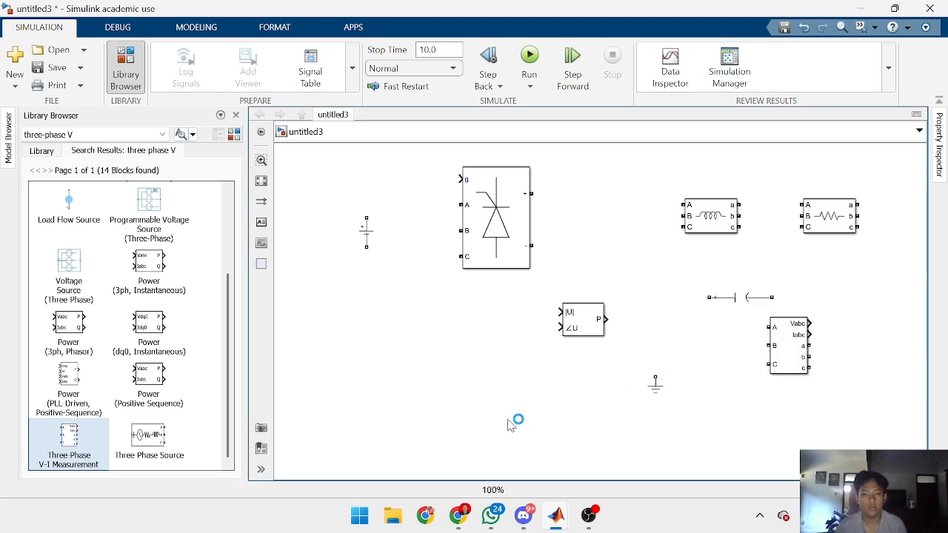
pyautogui.doubleClick(509, 425)
pyautogui.write('scope')
pyautogui.press('Return')
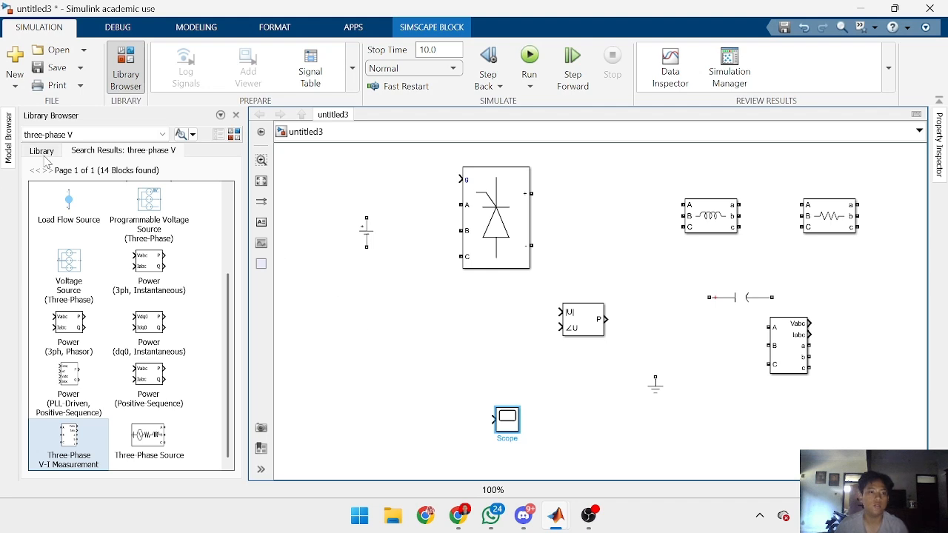
# Step: Search the block library for "goto" and place a From block and a Goto block side by side above the Scope
pyautogui.click(86, 135)
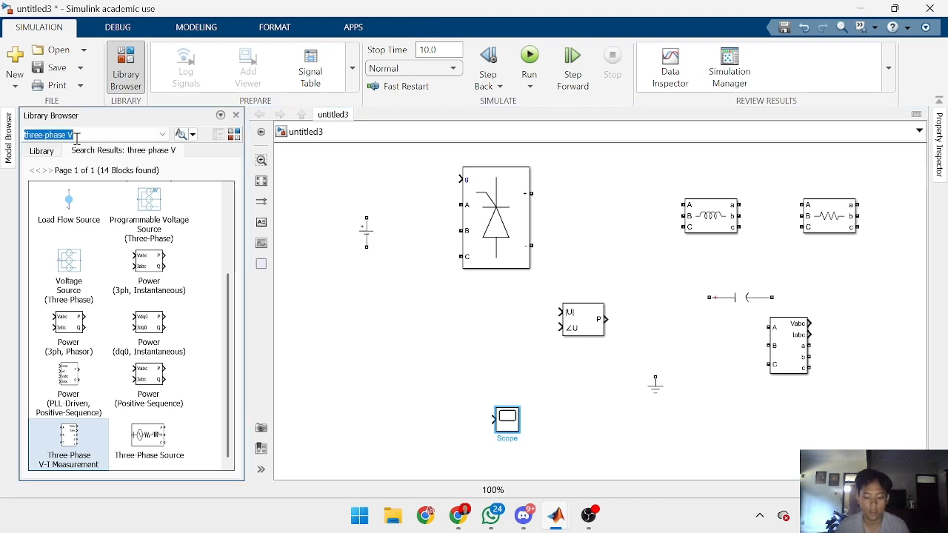
pyautogui.press('BackSpace')
pyautogui.write('goto')
pyautogui.press('Return')
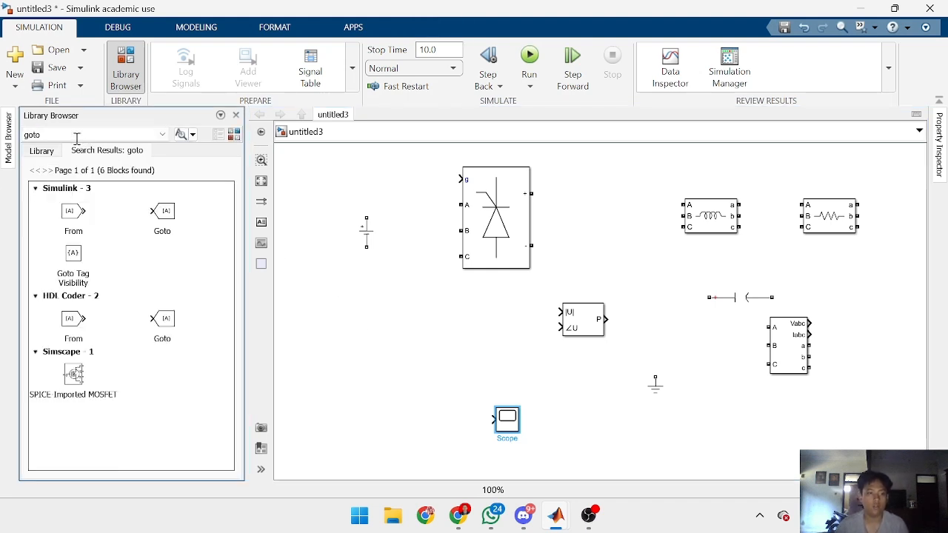
pyautogui.moveTo(277, 281); pyautogui.dragTo(387, 382)
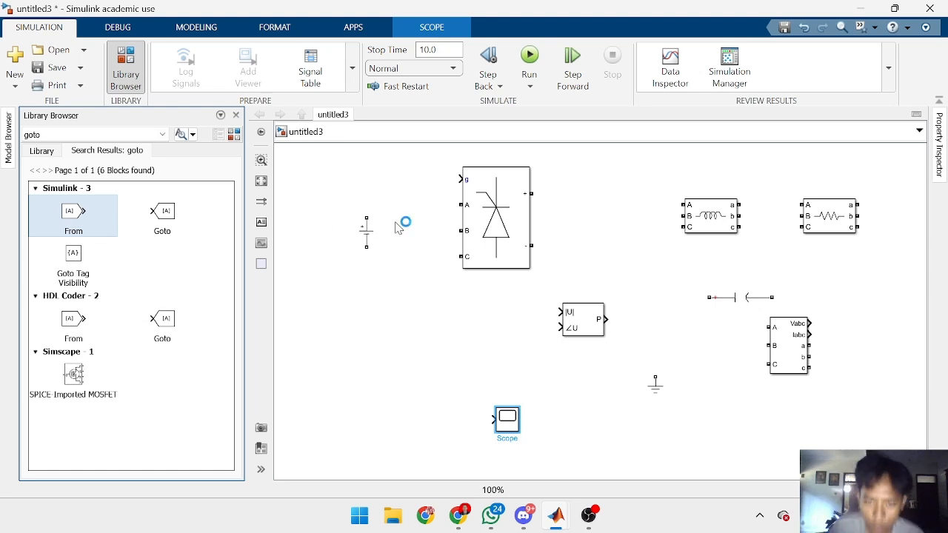
pyautogui.moveTo(178, 210); pyautogui.dragTo(463, 390)
pyautogui.click(467, 359)
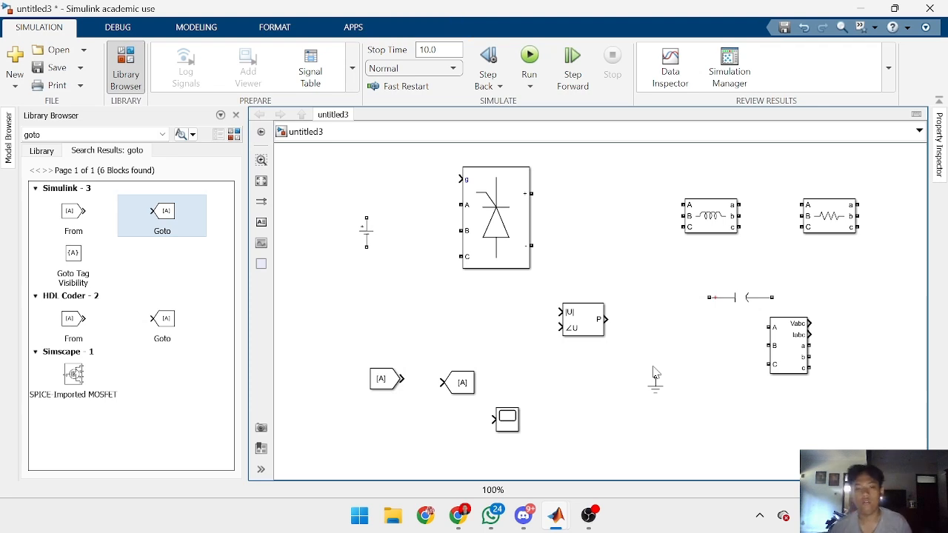
# Step: Rotate the Universal Bridge 180 degrees so its A, B and C terminals face the inductor branch, and adjust its position
pyautogui.click(486, 219)
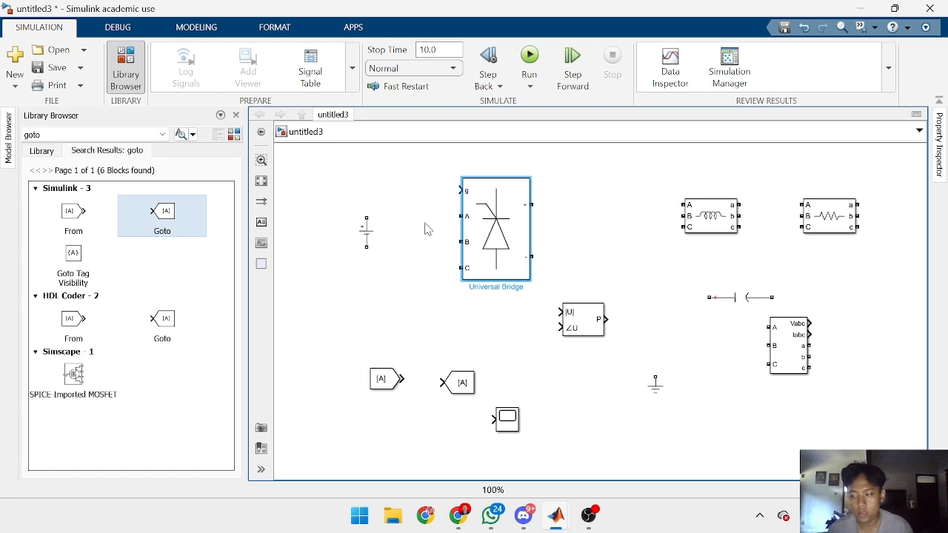
pyautogui.hotkey('ctrl', 'r')
pyautogui.hotkey('ctrl', 'r')
pyautogui.moveTo(486, 244); pyautogui.dragTo(479, 235)
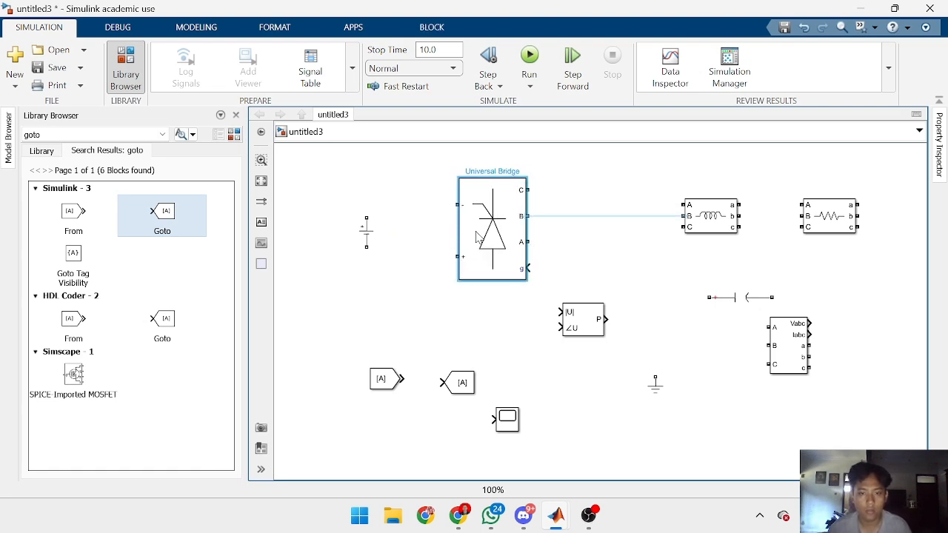
# Step: Rotate the DC Voltage Source 180 degrees and wire its terminals to the matching + and - terminals of the Universal Bridge
pyautogui.click(365, 229)
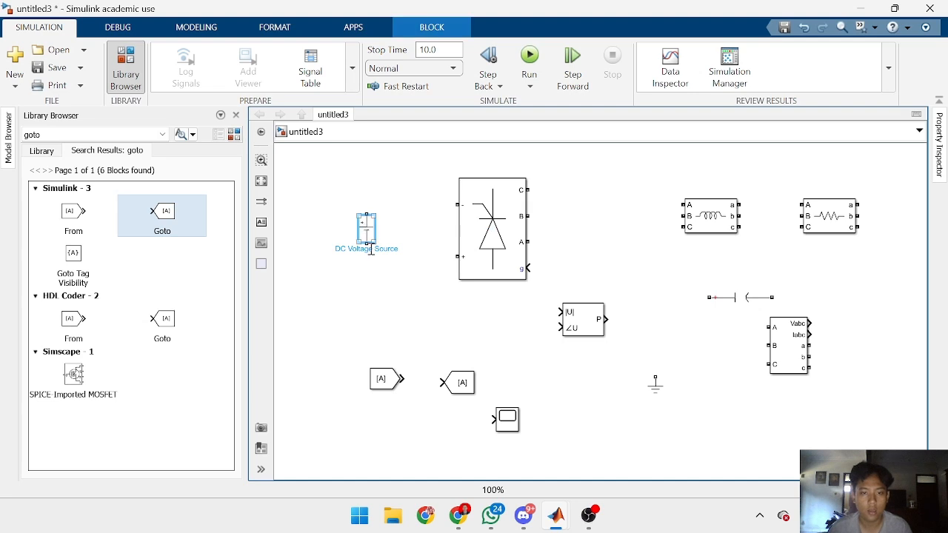
pyautogui.scroll(2, 365, 231)
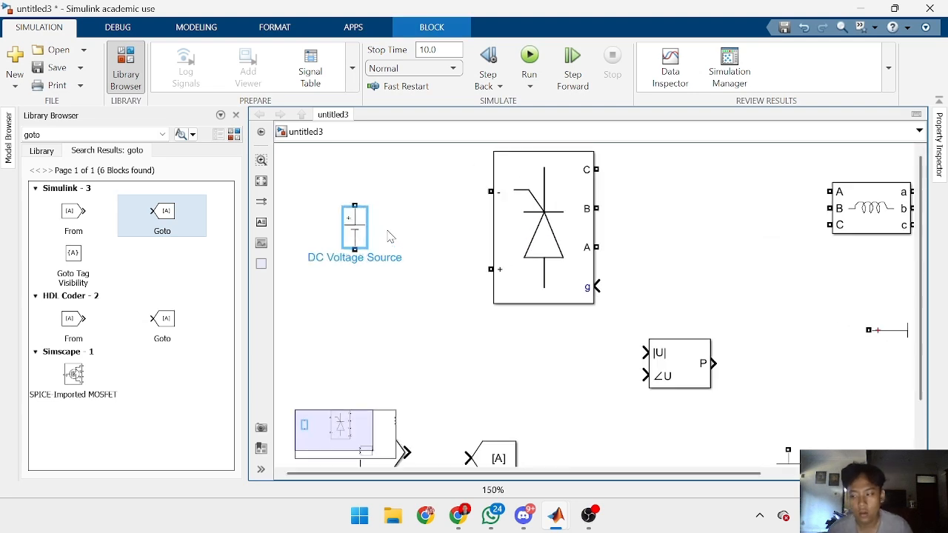
pyautogui.hotkey('ctrl', 'r')
pyautogui.hotkey('ctrl', 'r')
pyautogui.moveTo(354, 250)
pyautogui.mouseDown()
pyautogui.moveTo(476, 274)
pyautogui.moveTo(490, 269)
pyautogui.mouseUp()
pyautogui.moveTo(355, 205)
pyautogui.mouseDown()
pyautogui.moveTo(354, 195)
pyautogui.moveTo(490, 192)
pyautogui.mouseUp()
pyautogui.scroll(-1, 638, 319)
pyautogui.scroll(1, 664, 353)
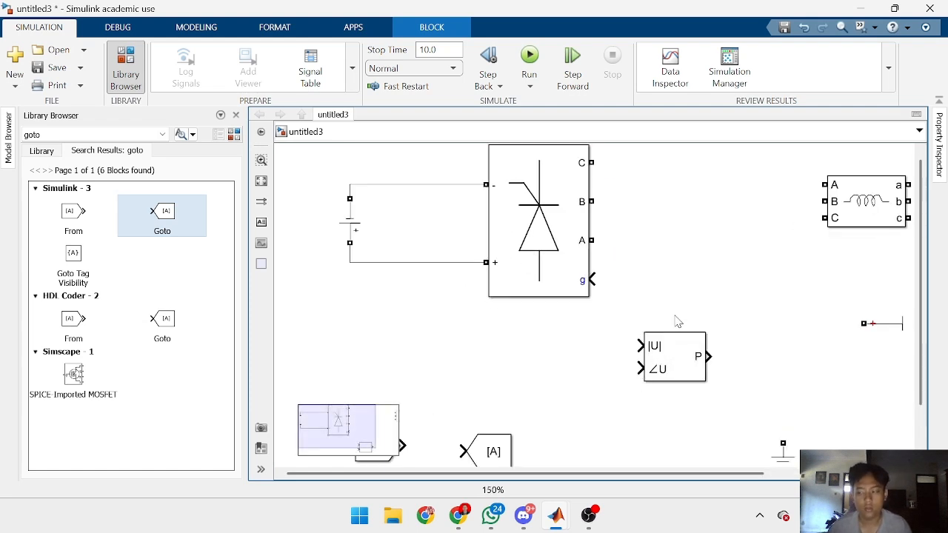
# Step: Move the three-phase inductor branch closer to the Universal Bridge and connect the bridge's A, B and C terminals to its A, B and C inputs
pyautogui.moveTo(835, 220); pyautogui.dragTo(751, 238)
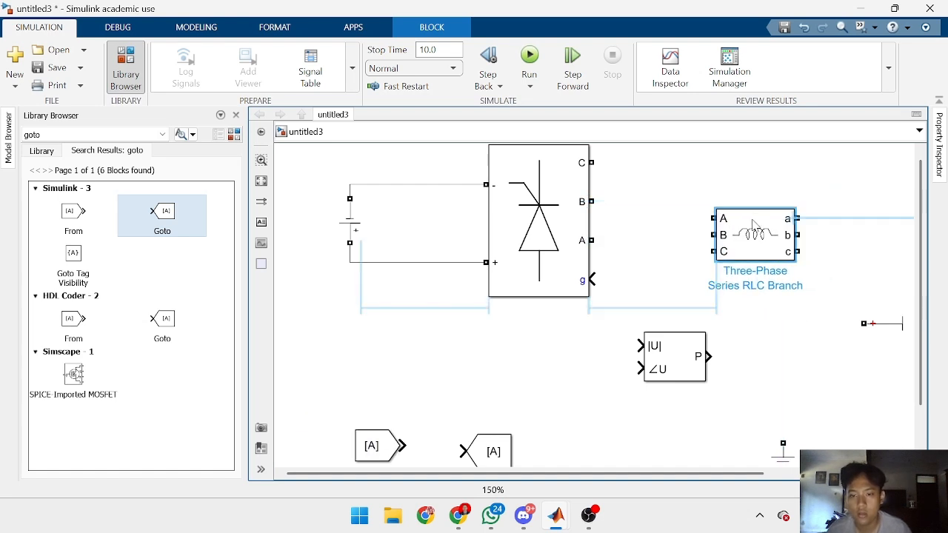
pyautogui.scroll(1, 643, 241)
pyautogui.moveTo(582, 242); pyautogui.dragTo(705, 200)
pyautogui.moveTo(582, 196); pyautogui.dragTo(707, 222)
pyautogui.moveTo(590, 157); pyautogui.dragTo(706, 244)
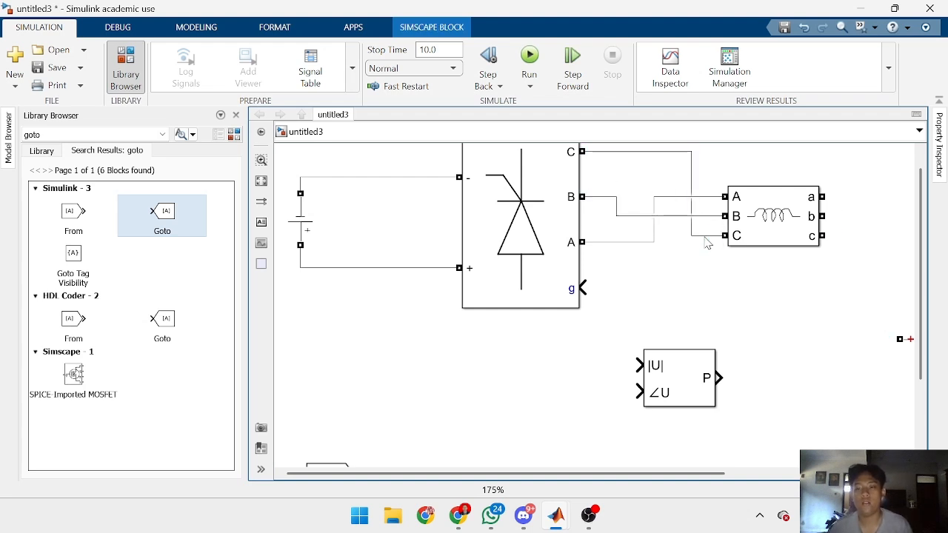
# Step: Move the SVPWM Generator (2-Level) block directly below the Universal Bridge
pyautogui.scroll(-1, 707, 244)
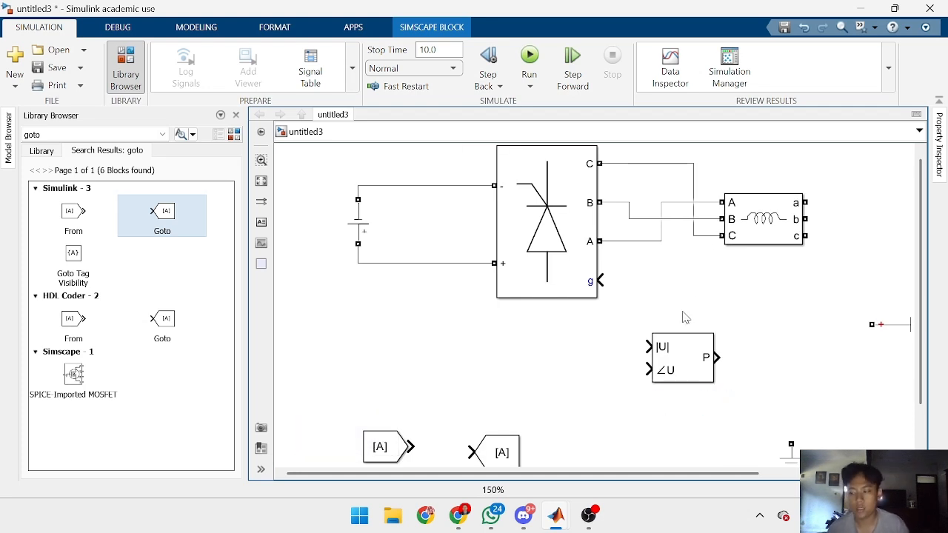
pyautogui.scroll(-1, 607, 335)
pyautogui.click(589, 292)
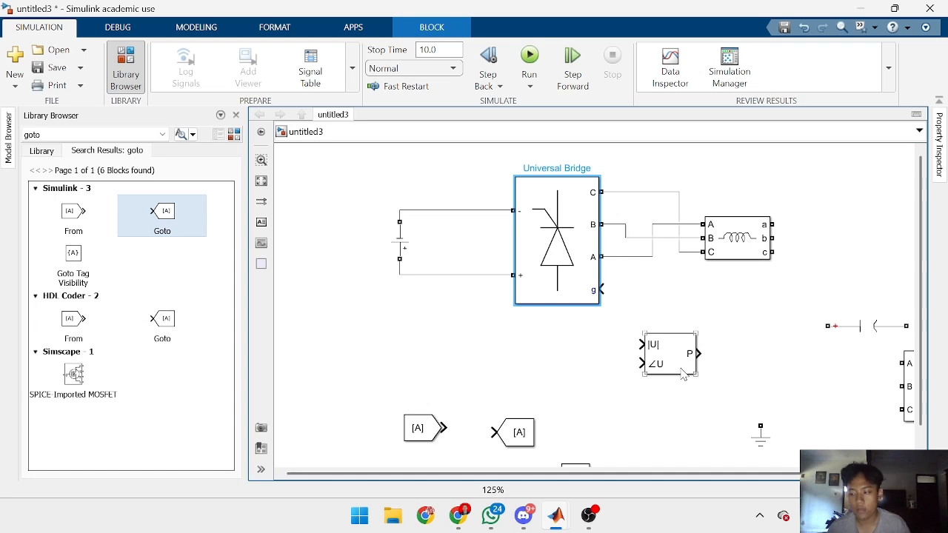
pyautogui.click(682, 358)
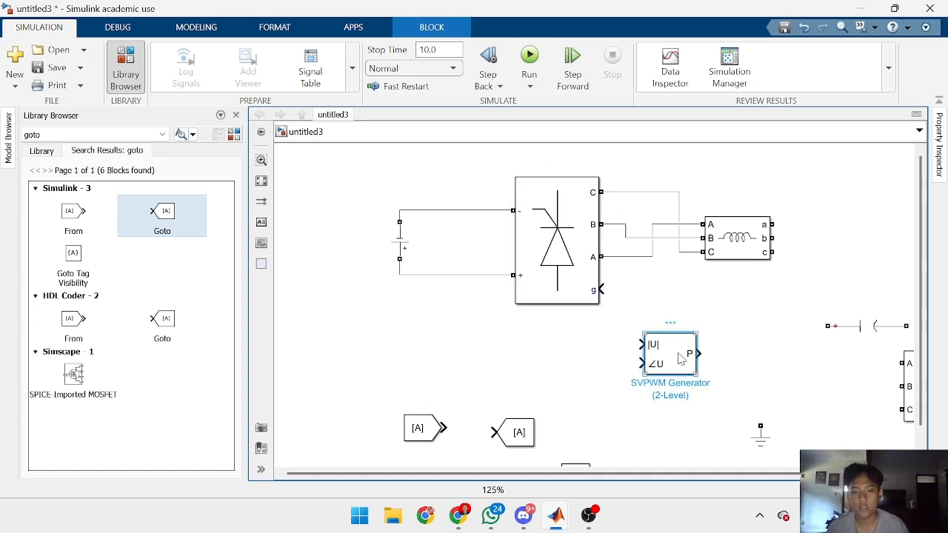
pyautogui.moveTo(683, 358); pyautogui.dragTo(600, 386)
# Step: Configure the SVPWM Generator with an internally generated reference vector, switching Pattern #2 and a PWM frequency of 50 Hz
pyautogui.doubleClick(600, 385)
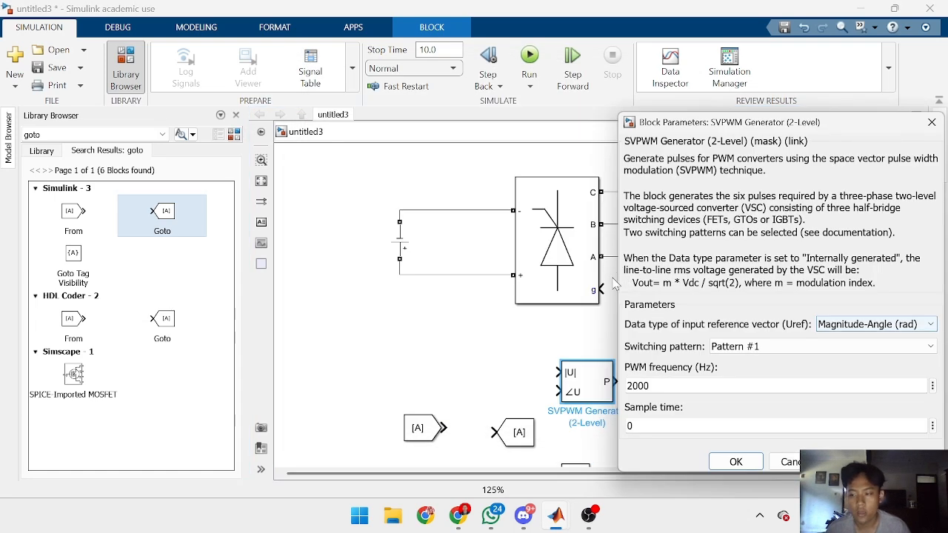
pyautogui.click(873, 323)
pyautogui.click(858, 362)
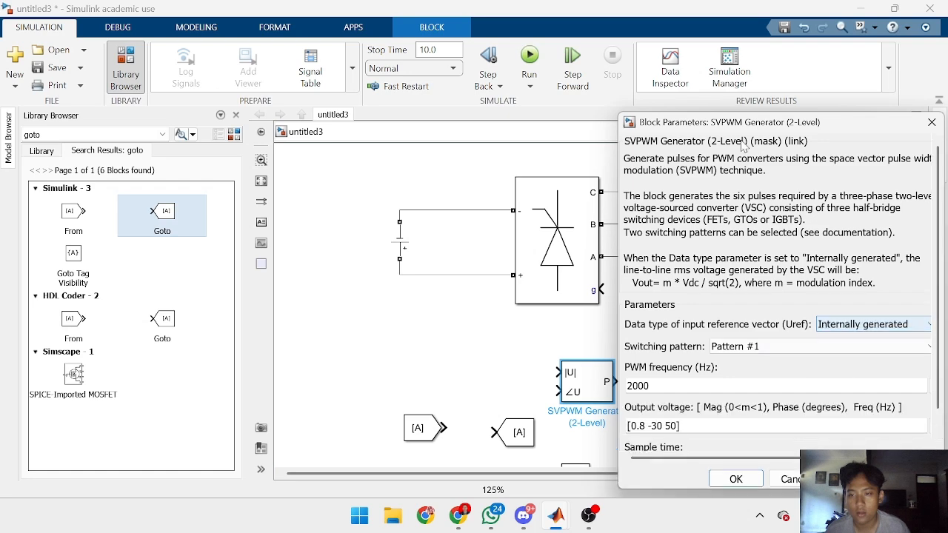
pyautogui.moveTo(741, 122); pyautogui.dragTo(366, 83)
pyautogui.scroll(-1, 365, 311)
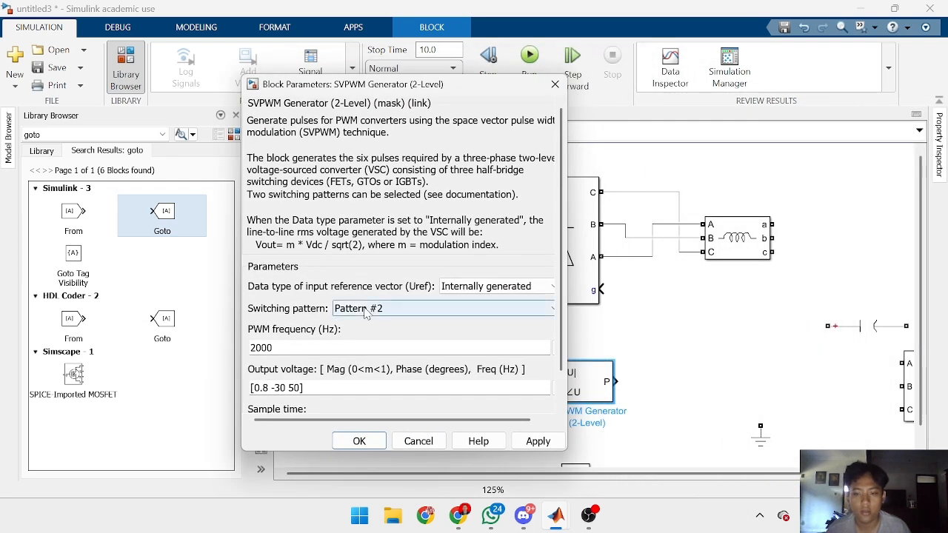
pyautogui.doubleClick(342, 354)
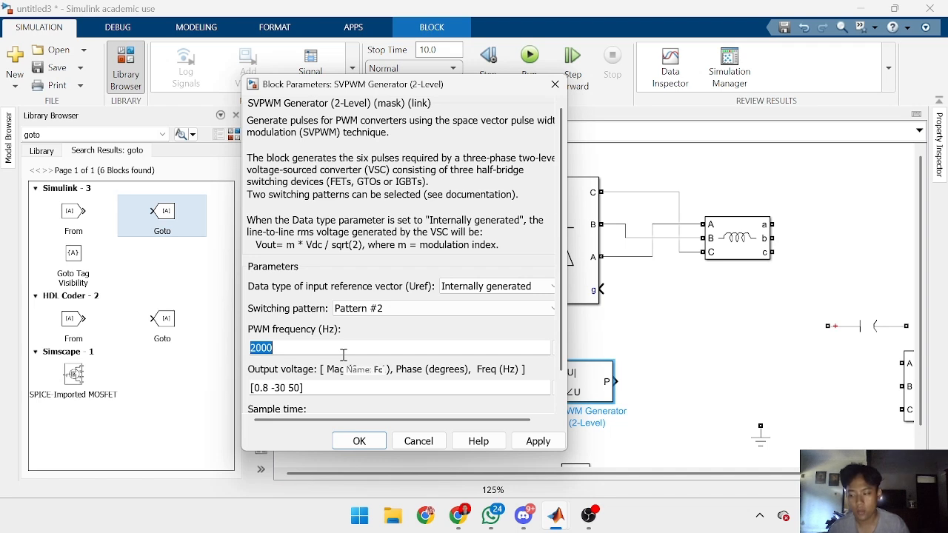
pyautogui.write('0')
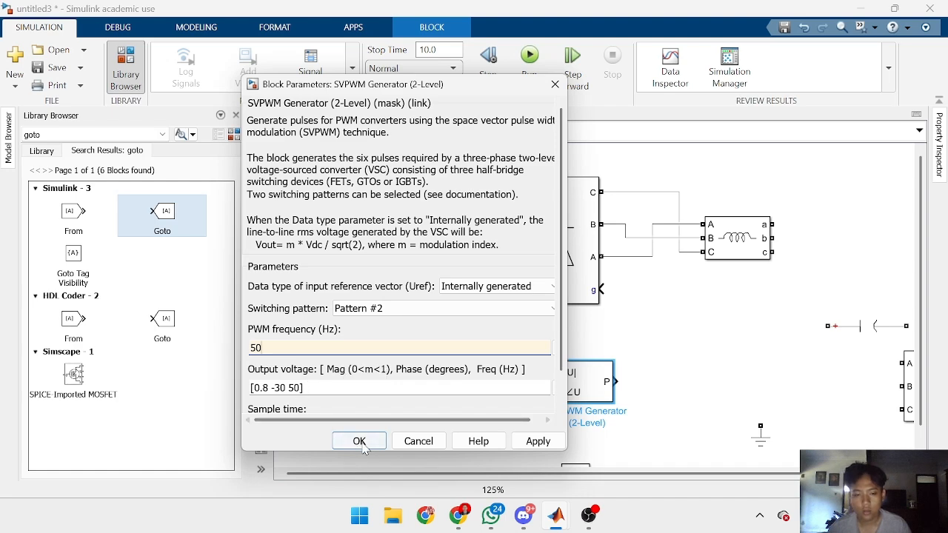
pyautogui.scroll(-1, 380, 379)
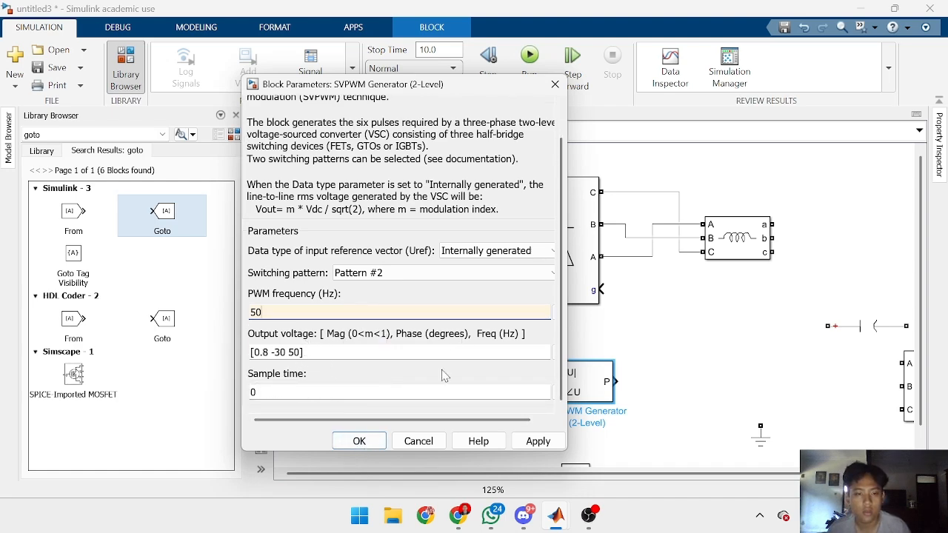
pyautogui.click(359, 440)
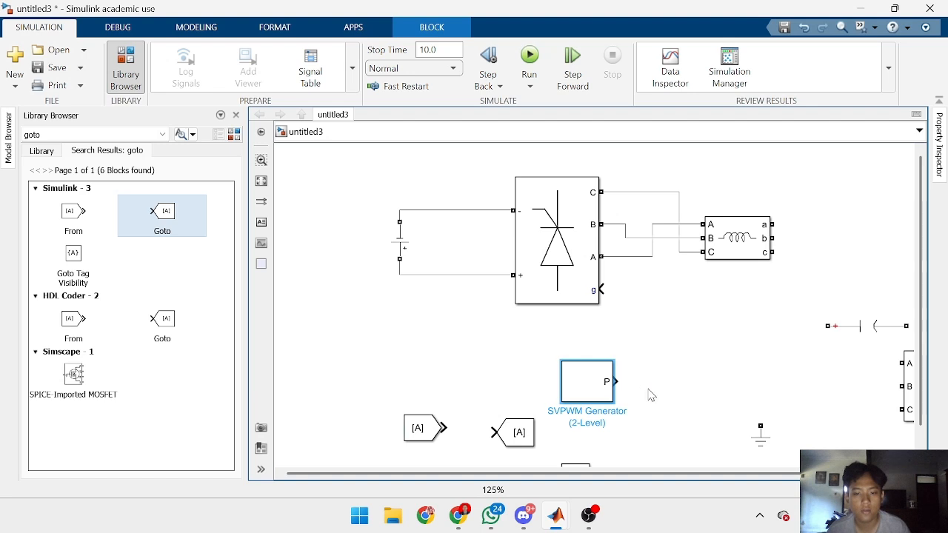
# Step: Connect the SVPWM Generator's P output to the bridge's g input and shift the inductor branch up to line up with the bridge's B terminal
pyautogui.moveTo(613, 381); pyautogui.dragTo(607, 290)
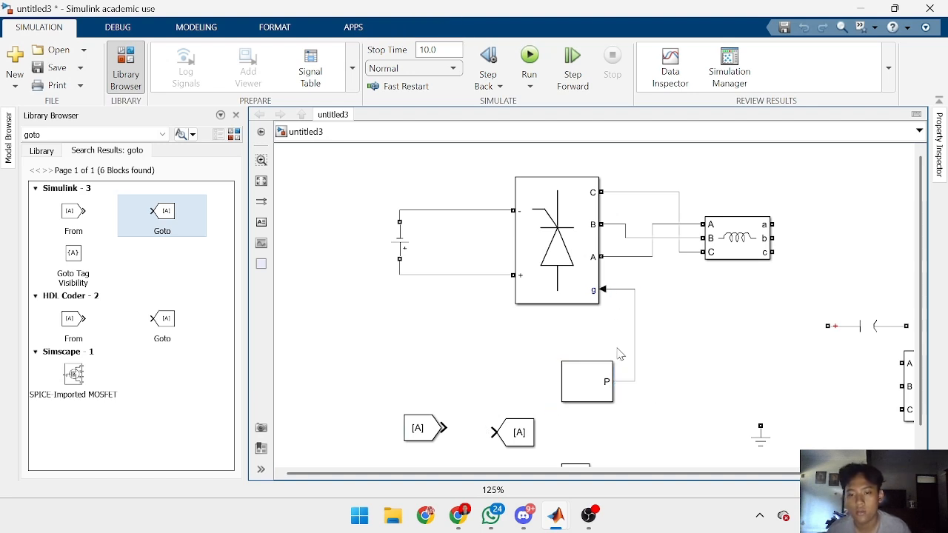
pyautogui.scroll(-1, 635, 359)
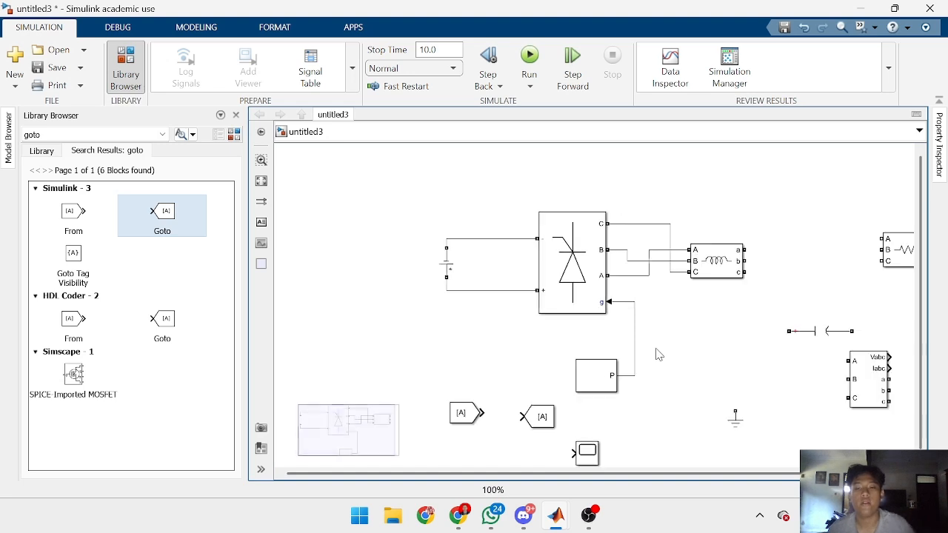
pyautogui.moveTo(729, 262); pyautogui.dragTo(729, 253)
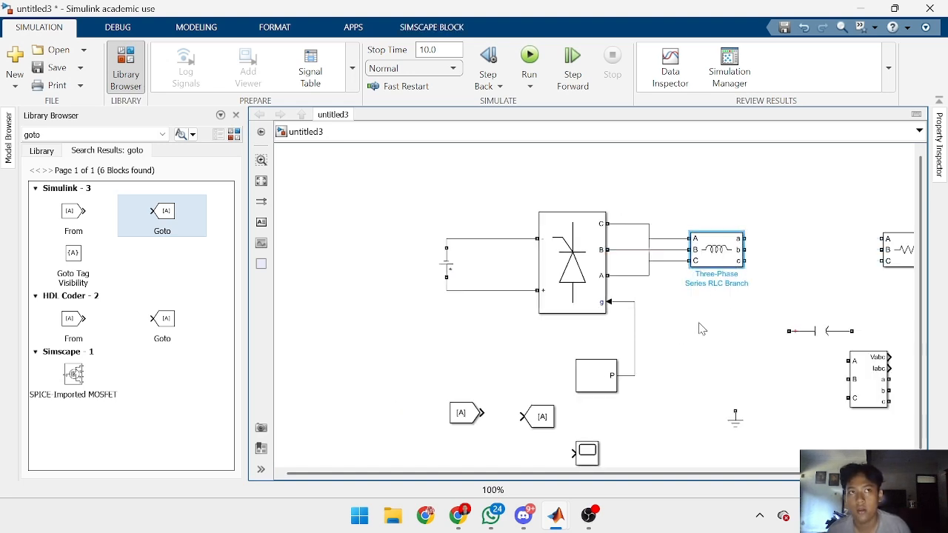
pyautogui.scroll(1, 698, 308)
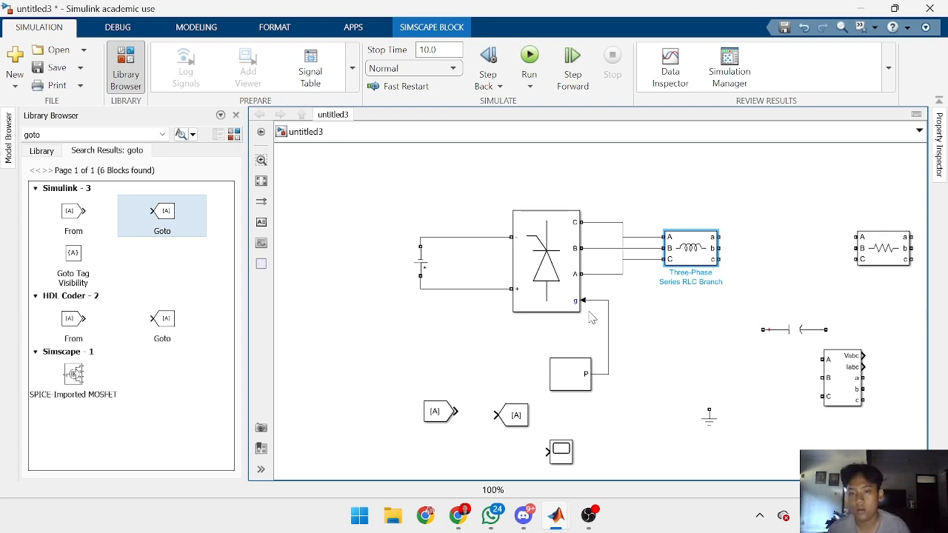
pyautogui.click(746, 326)
pyautogui.hscroll(5, 740, 318)
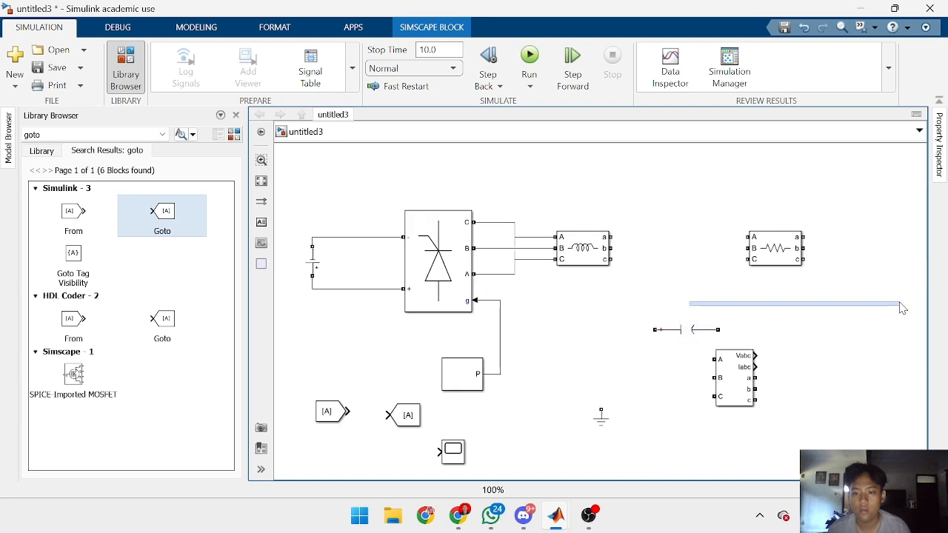
# Step: Move the resistor branch and V-I Measurement farther from the inductor branch and duplicate the capacitor branch twice, arranging the three in a triangle
pyautogui.moveTo(650, 255); pyautogui.dragTo(872, 266)
pyautogui.moveTo(592, 383); pyautogui.dragTo(874, 351)
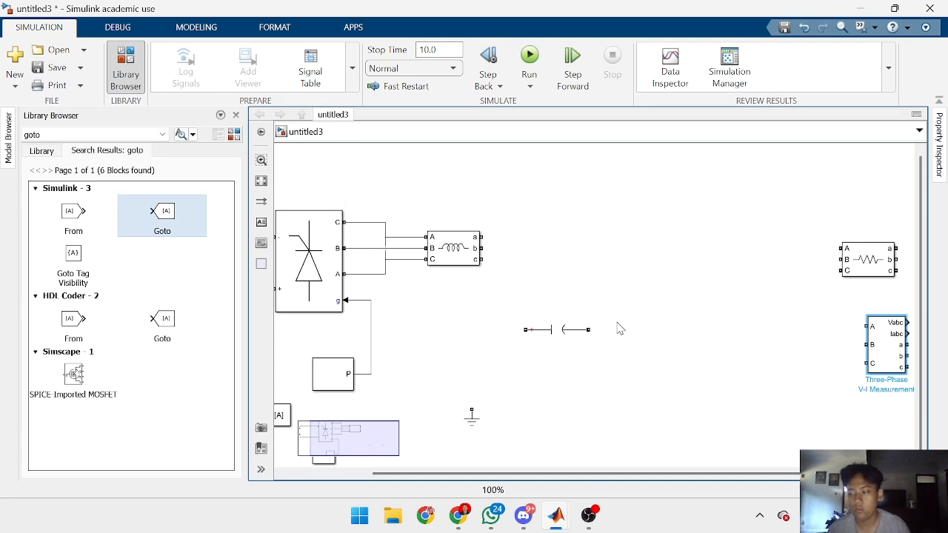
pyautogui.scroll(1, 618, 328)
pyautogui.click(557, 331)
pyautogui.moveTo(557, 331); pyautogui.dragTo(540, 315)
pyautogui.scroll(-1, 582, 301)
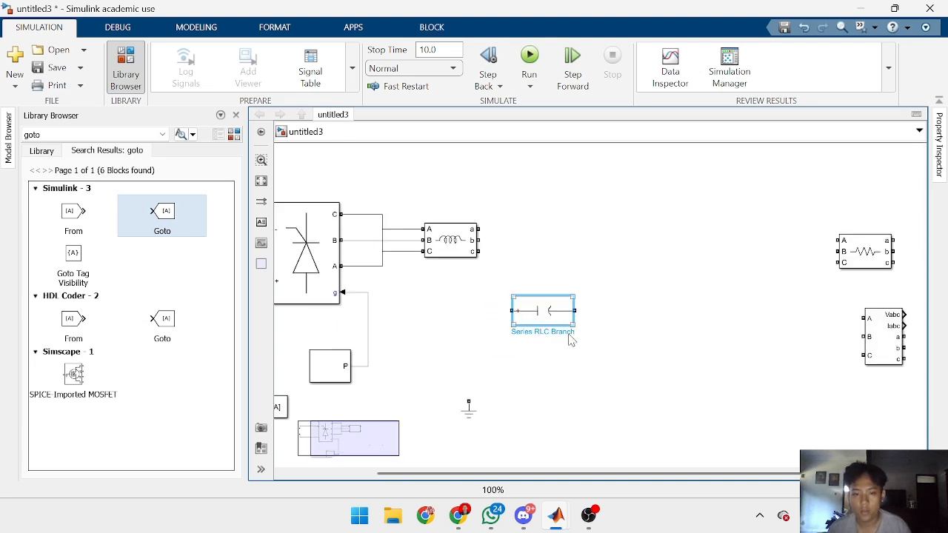
pyautogui.moveTo(546, 318); pyautogui.dragTo(606, 380)
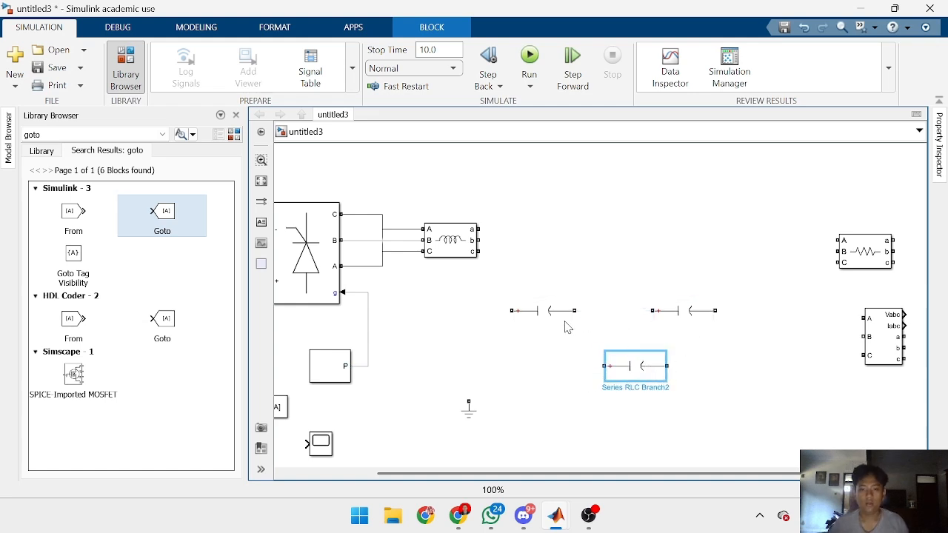
pyautogui.click(566, 324)
pyautogui.moveTo(651, 368); pyautogui.dragTo(629, 369)
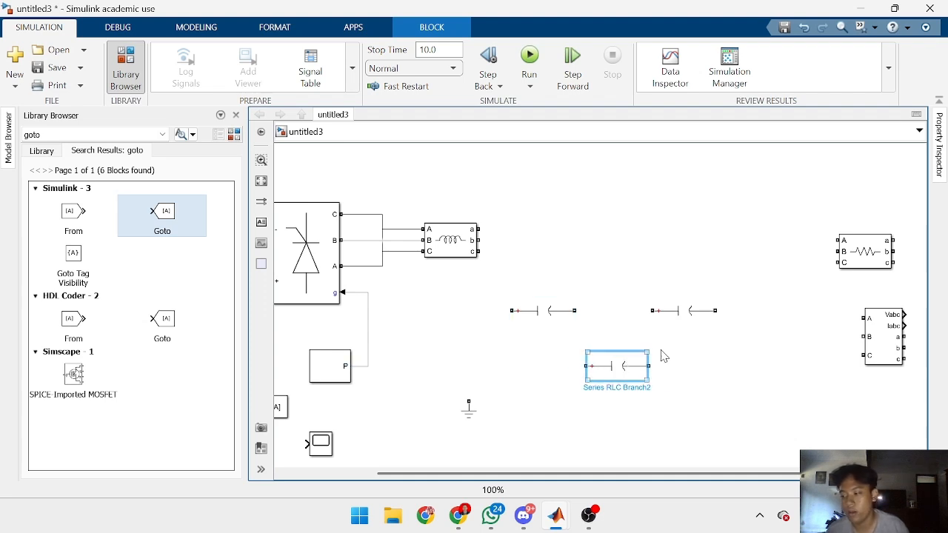
# Step: Connect the inductor branch's c output to the first upper capacitor and the lower capacitor, and link the two upper capacitors in series
pyautogui.scroll(1, 598, 285)
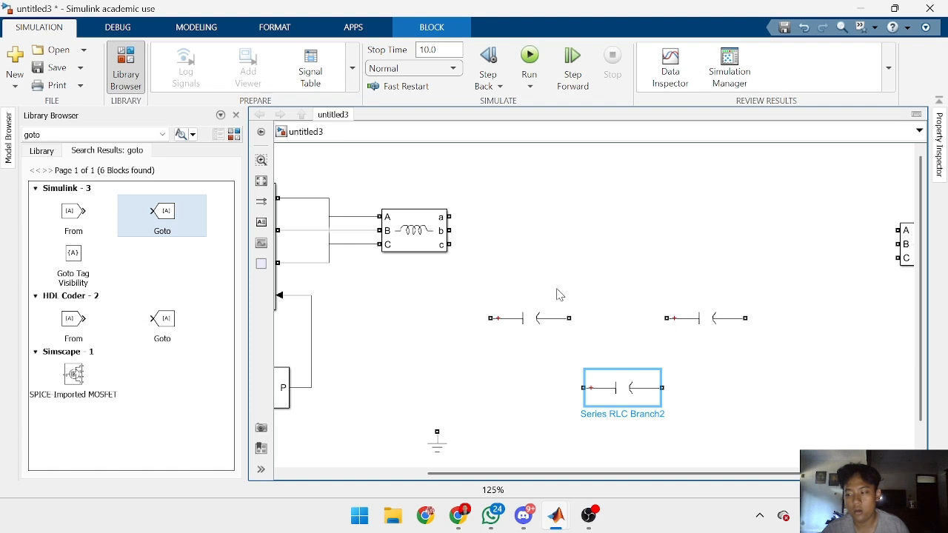
pyautogui.moveTo(454, 242); pyautogui.dragTo(480, 325)
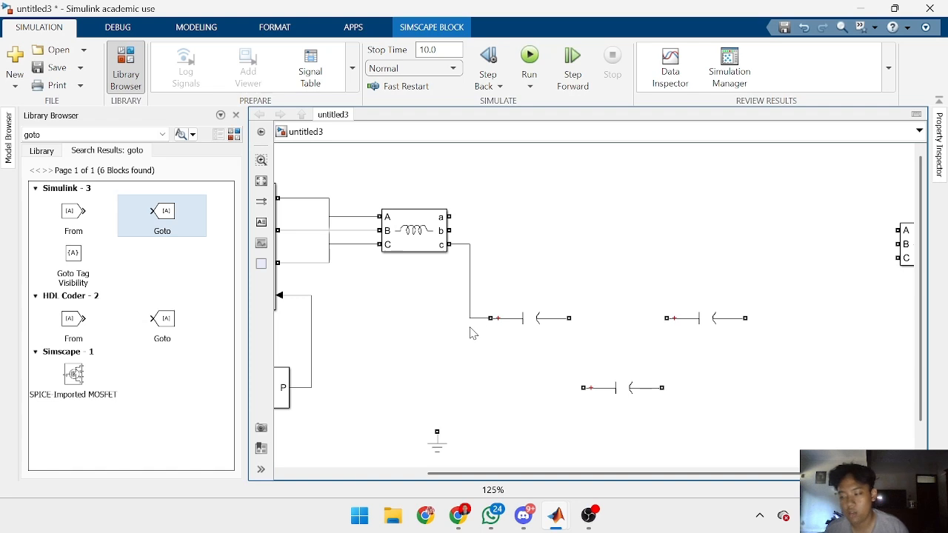
pyautogui.moveTo(477, 328); pyautogui.dragTo(574, 394)
pyautogui.moveTo(480, 357); pyautogui.dragTo(473, 359)
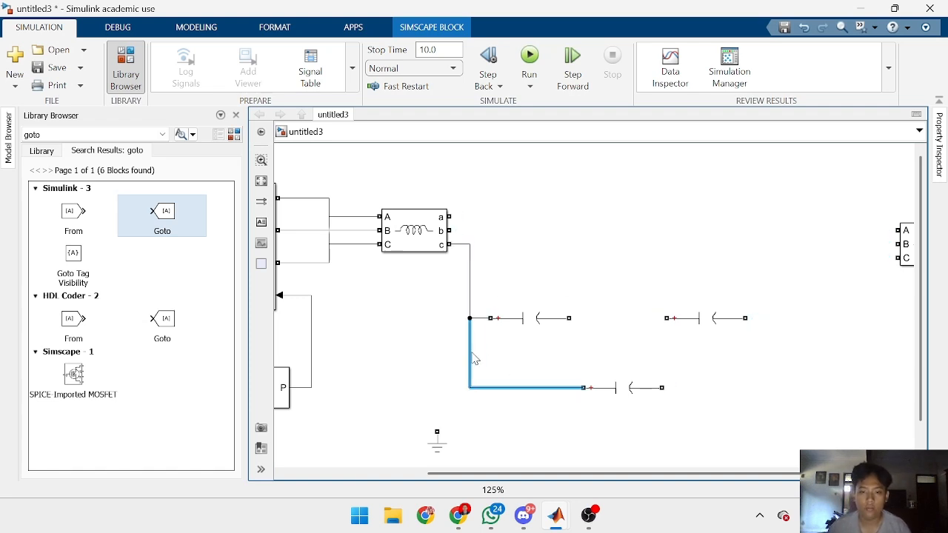
pyautogui.scroll(-1, 670, 300)
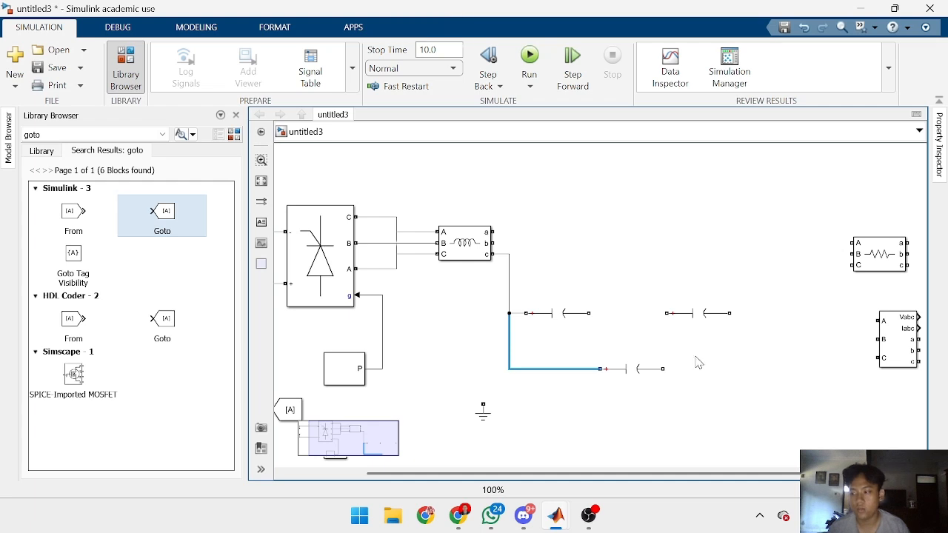
pyautogui.moveTo(590, 314); pyautogui.dragTo(665, 313)
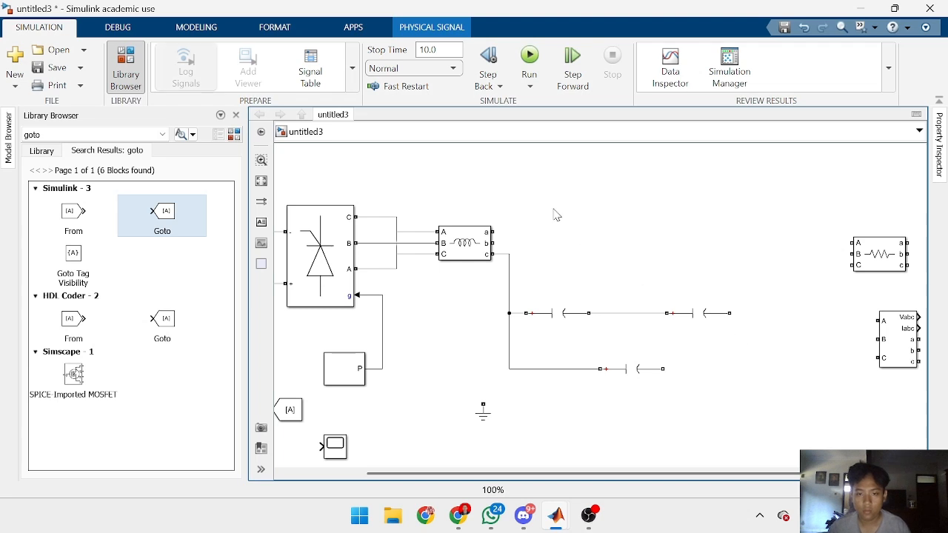
# Step: Align the three-phase resistor branch with the inductor branch and connect the inductor's a, b and c outputs to its A, B and C inputs
pyautogui.moveTo(492, 232); pyautogui.dragTo(800, 251)
pyautogui.click(504, 232)
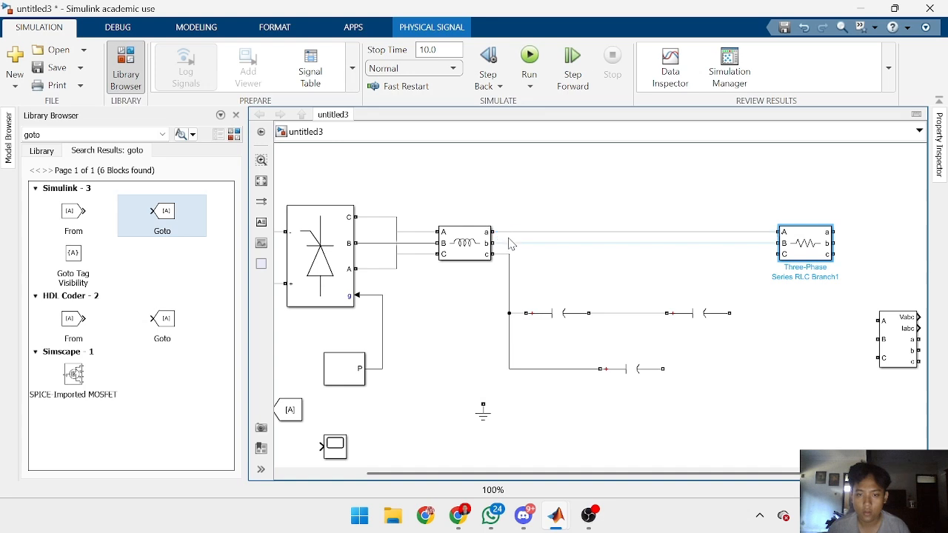
pyautogui.click(499, 242)
pyautogui.moveTo(511, 255); pyautogui.dragTo(770, 259)
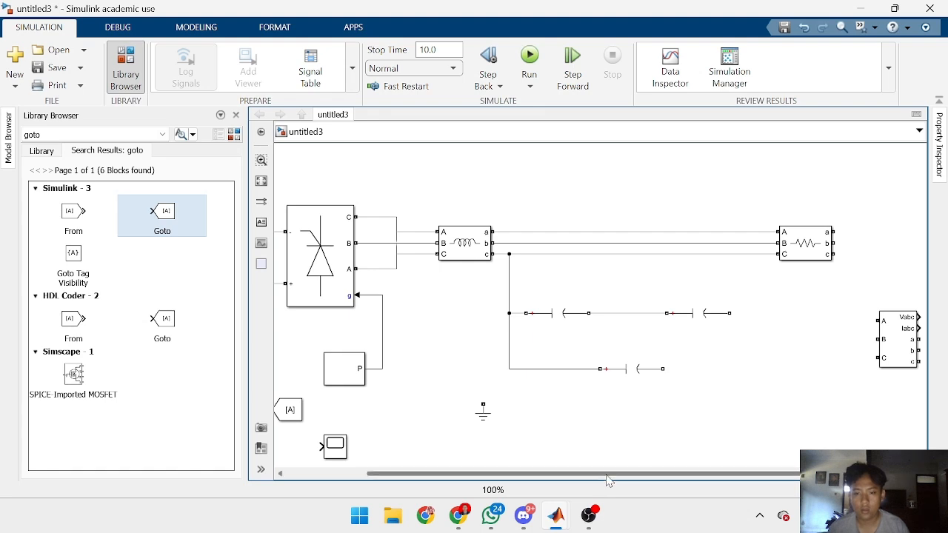
# Step: Connect the free ends of the lower capacitor and the second upper capacitor to the phase a line
pyautogui.moveTo(663, 370); pyautogui.dragTo(755, 232)
pyautogui.moveTo(730, 313); pyautogui.dragTo(754, 314)
pyautogui.click(633, 366)
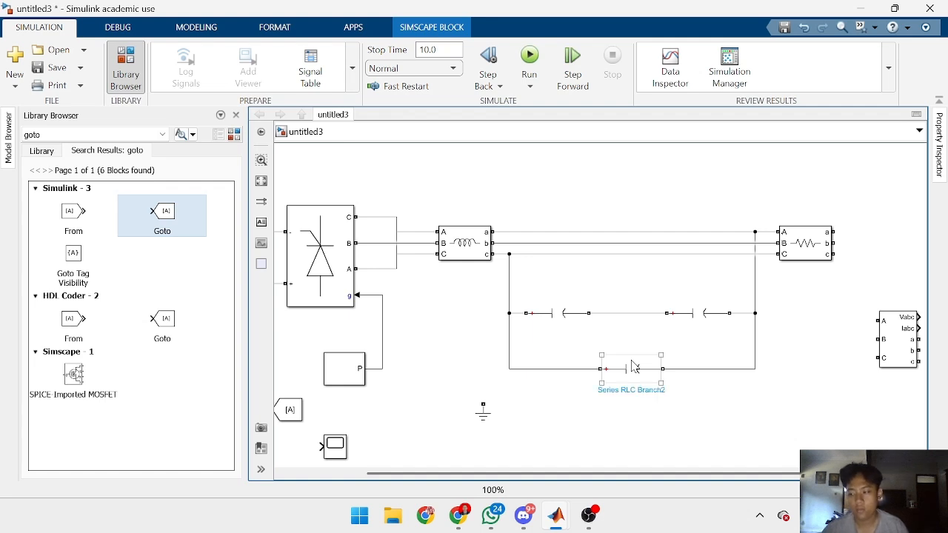
# Step: Reroute the phase b line to the junction between the two upper capacitors and reconnect it to the resistor branch's B input
pyautogui.click(605, 321)
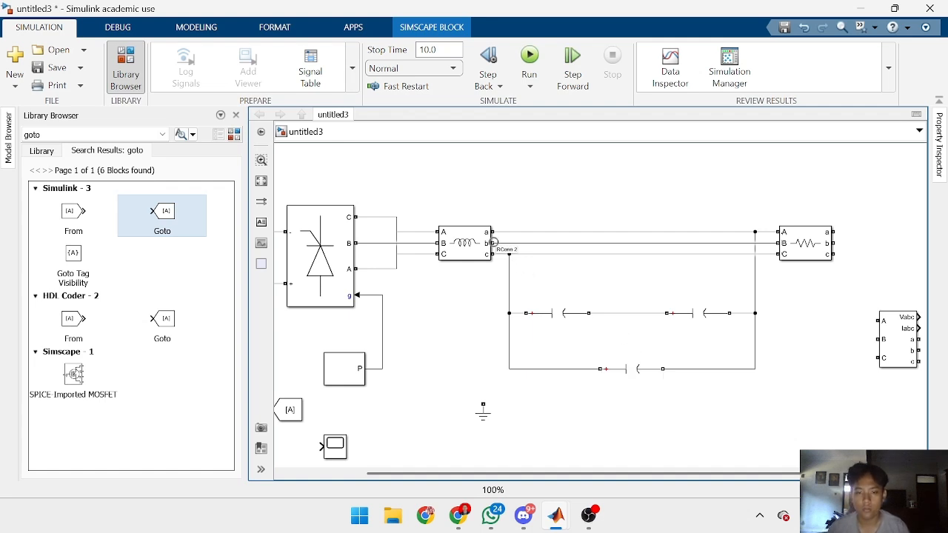
pyautogui.click(631, 313)
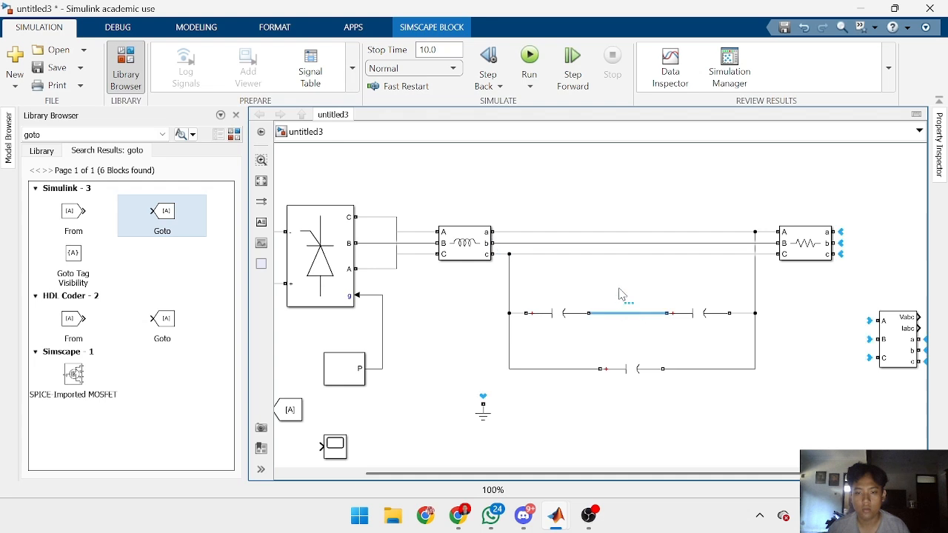
pyautogui.click(528, 244)
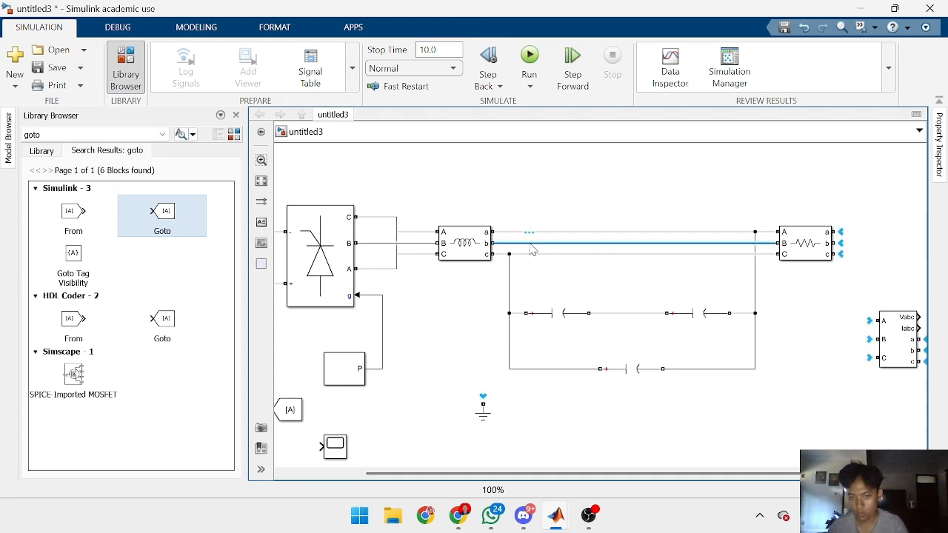
pyautogui.press('Delete')
pyautogui.moveTo(493, 243)
pyautogui.mouseDown()
pyautogui.moveTo(597, 314)
pyautogui.moveTo(630, 311)
pyautogui.mouseUp()
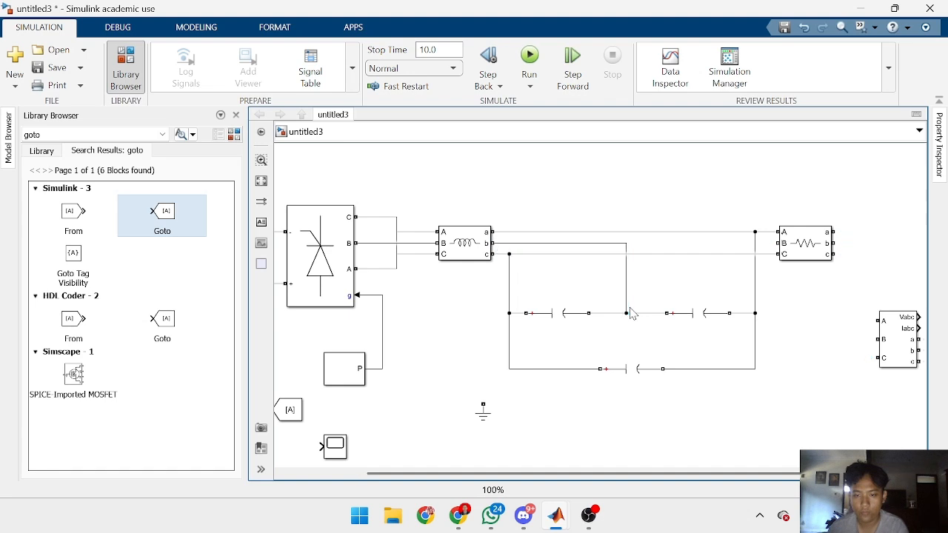
pyautogui.click(625, 243)
pyautogui.click(765, 243)
pyautogui.click(808, 244)
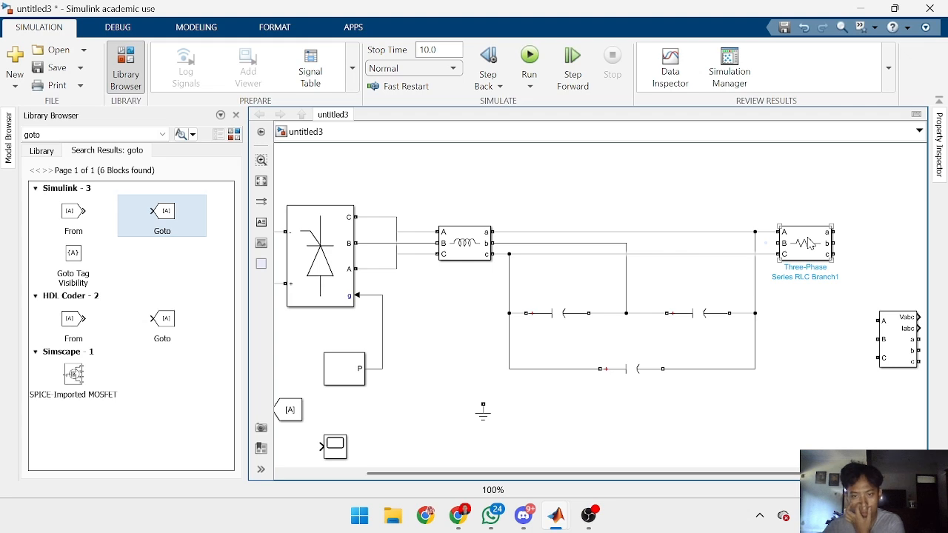
pyautogui.moveTo(628, 245); pyautogui.dragTo(779, 276)
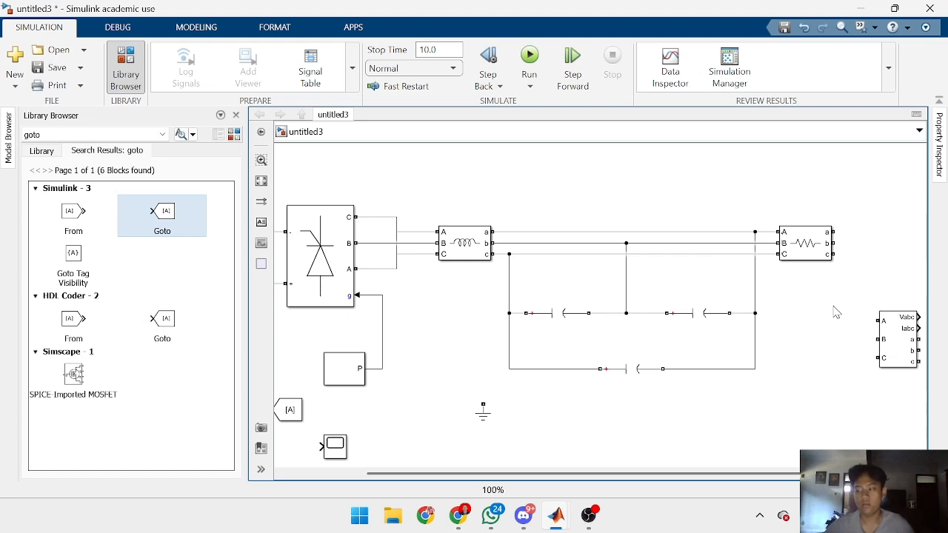
# Step: Delete the three-phase resistor branch and move the Three-Phase V-I Measurement block to the end of the phase lines
pyautogui.click(821, 256)
pyautogui.press('Delete')
pyautogui.moveTo(887, 345); pyautogui.dragTo(816, 268)
pyautogui.click(816, 319)
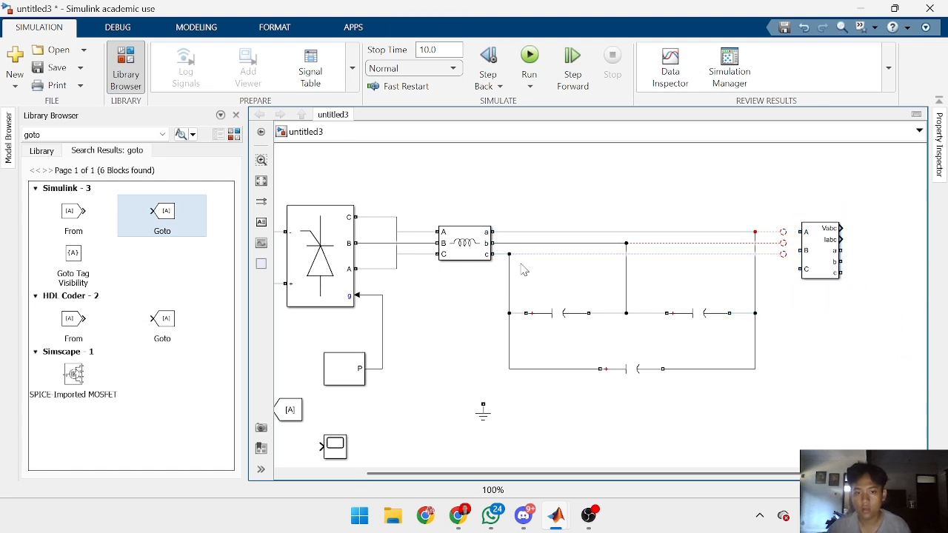
# Step: Copy the three-phase inductor branch, place the copy beyond the V-I Measurement block and set its branch type to R
pyautogui.click(471, 246)
pyautogui.hotkey('ctrl', 'c')
pyautogui.hotkey('ctrl', 'v')
pyautogui.moveTo(485, 273); pyautogui.dragTo(889, 315)
pyautogui.doubleClick(889, 312)
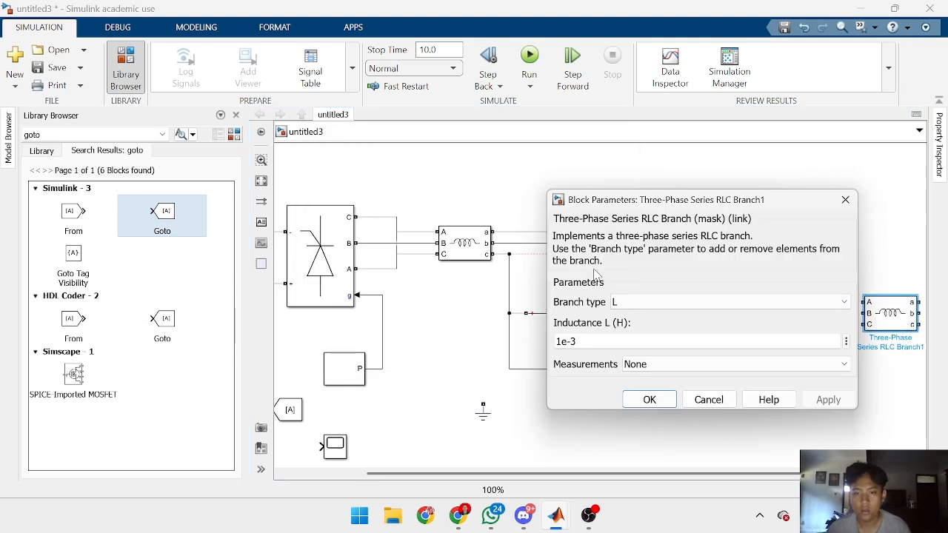
pyautogui.click(641, 301)
pyautogui.click(626, 325)
pyautogui.press('Return')
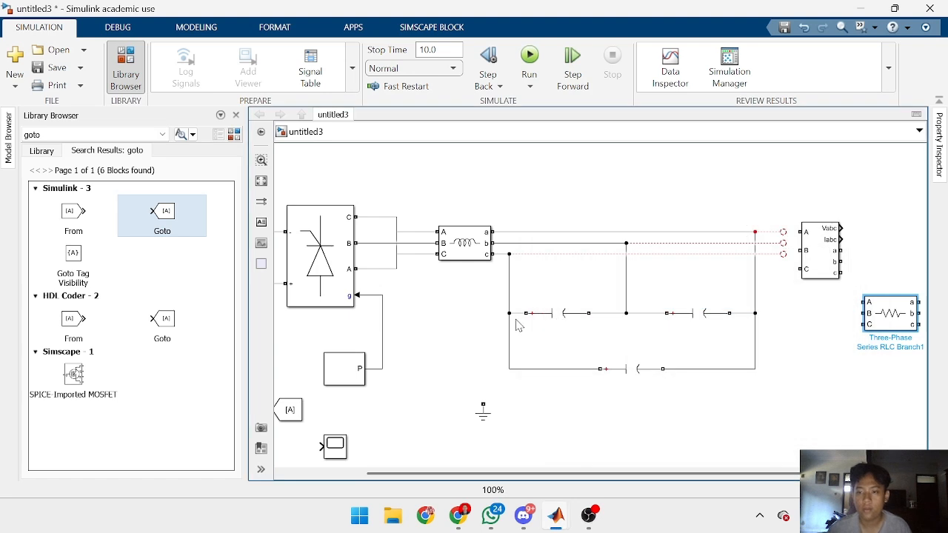
# Step: Connect the open phase a, b and c lines to the V-I Measurement block's A, B and C inputs
pyautogui.click(783, 232)
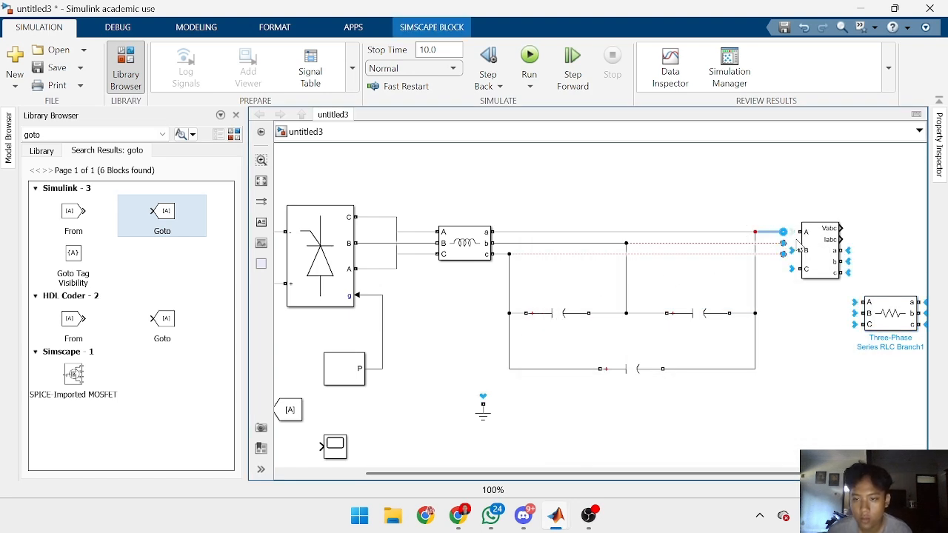
pyautogui.scroll(4, 784, 240)
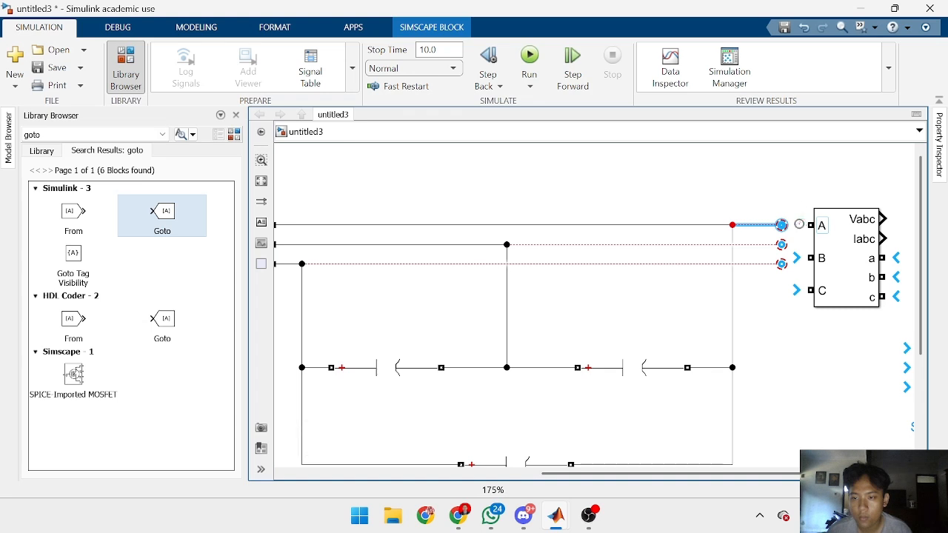
pyautogui.click(781, 244)
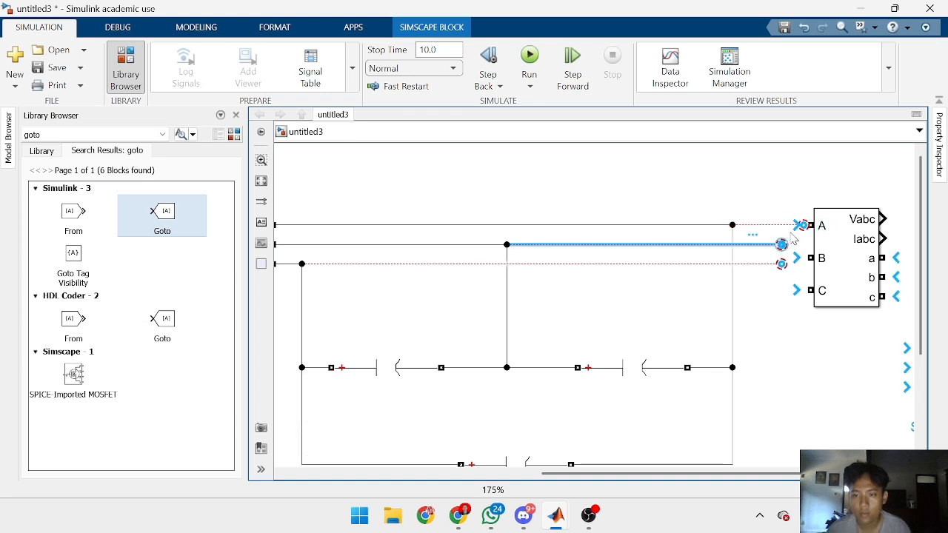
pyautogui.click(776, 232)
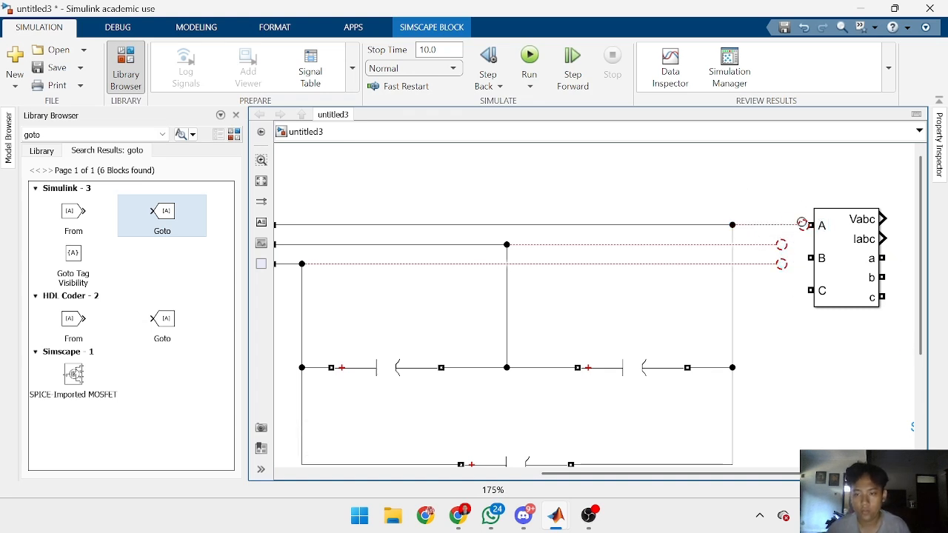
pyautogui.click(804, 226)
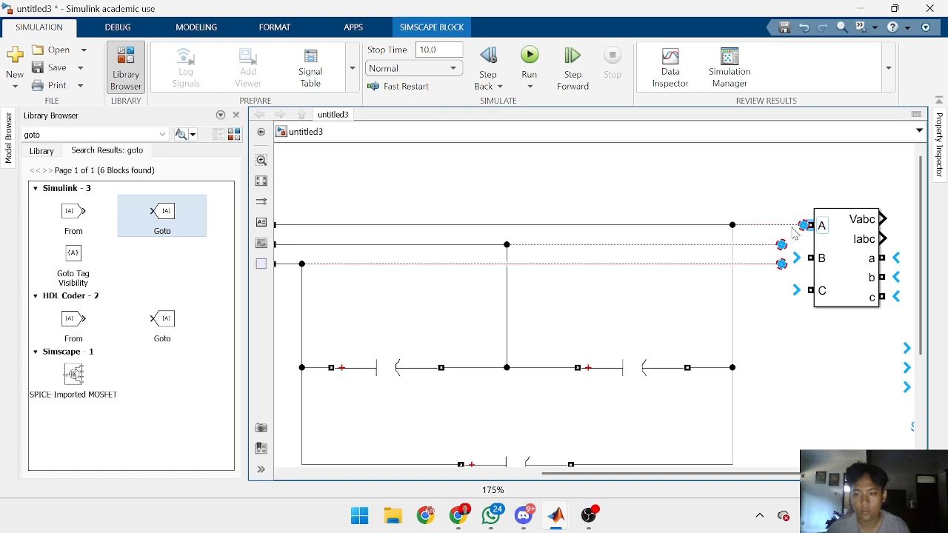
pyautogui.click(792, 227)
pyautogui.click(781, 245)
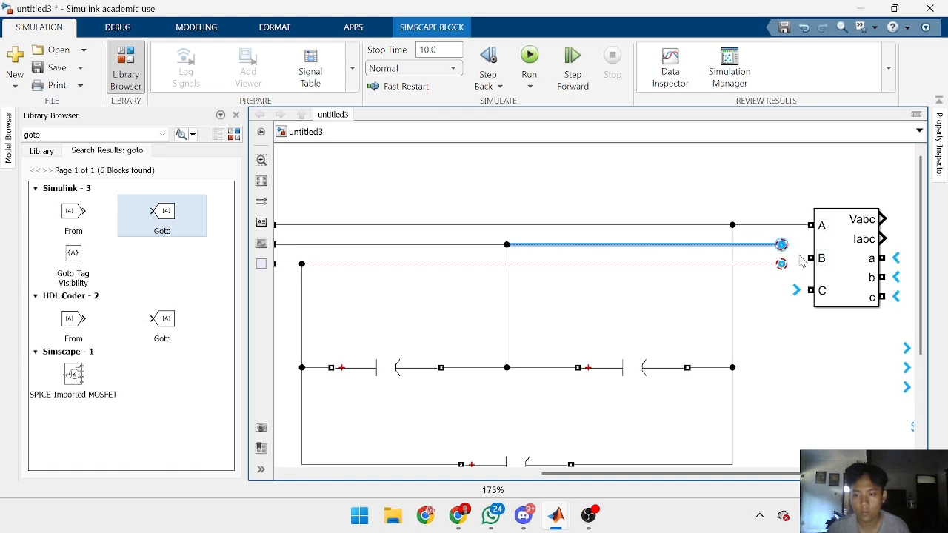
pyautogui.click(802, 264)
pyautogui.moveTo(781, 264); pyautogui.dragTo(796, 310)
pyautogui.scroll(-5, 796, 309)
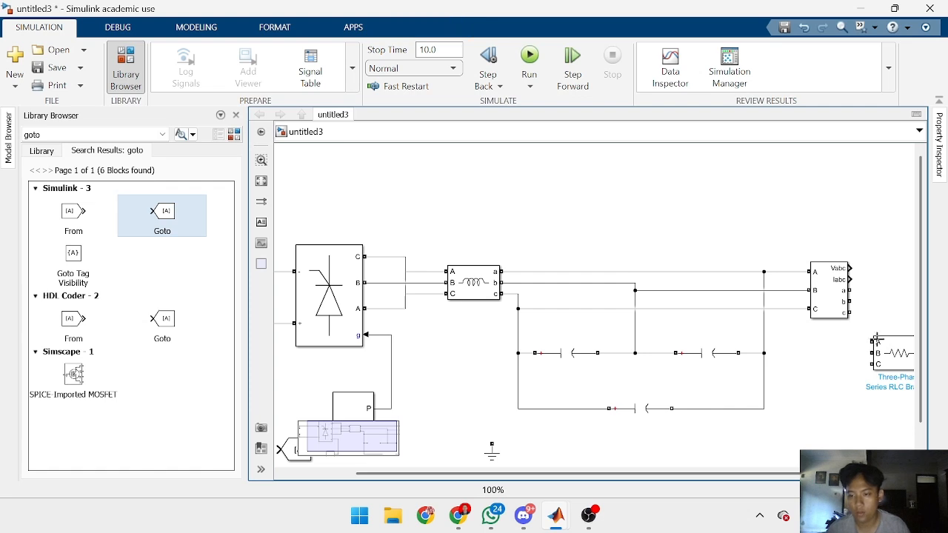
# Step: Connect the V-I Measurement block's a, b and c outputs to the resistor branch and join the resistor's three outputs together
pyautogui.moveTo(846, 397); pyautogui.dragTo(881, 416)
pyautogui.moveTo(750, 360); pyautogui.dragTo(788, 310)
pyautogui.scroll(2, 712, 298)
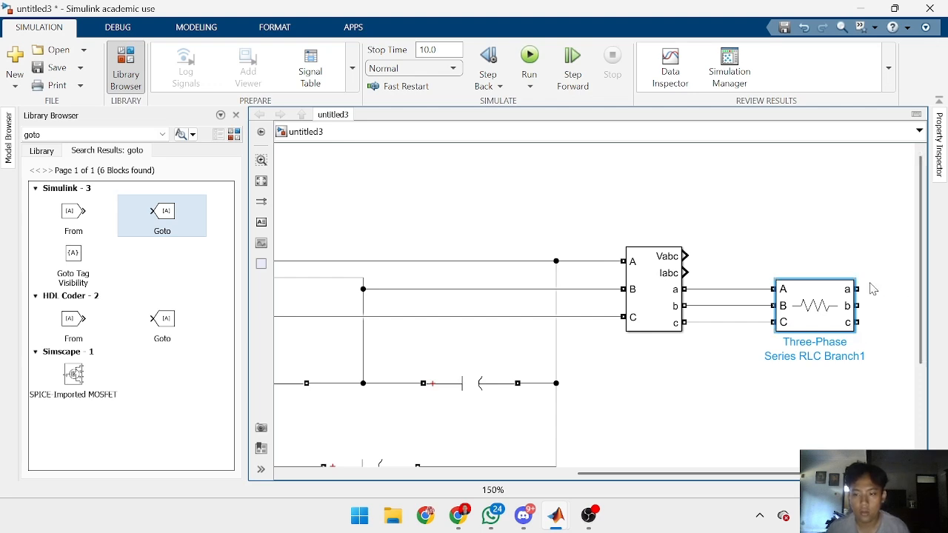
pyautogui.moveTo(872, 310); pyautogui.dragTo(858, 323)
pyautogui.hscroll(5, 877, 363)
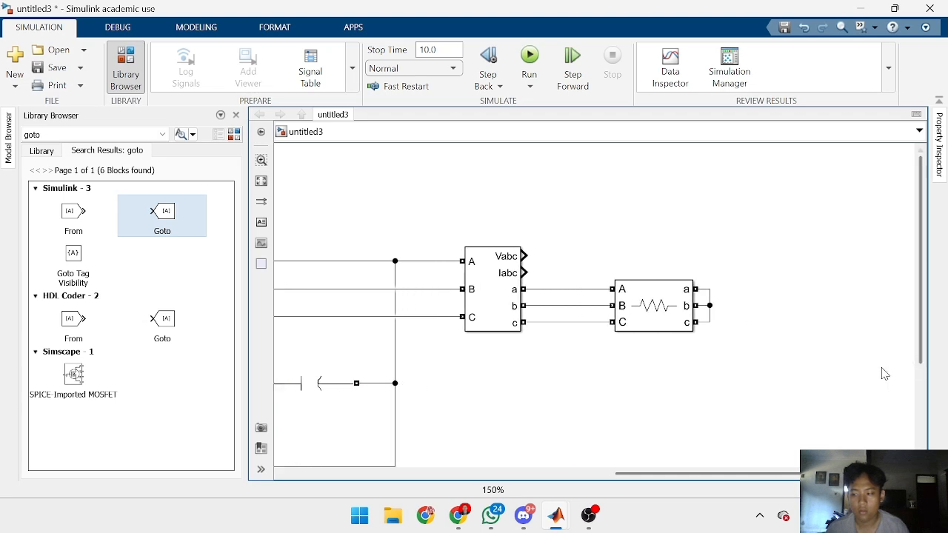
# Step: Copy the Ground block, place the copy beside the resistor branch and connect it to the resistor's joined outputs
pyautogui.scroll(-3, 831, 366)
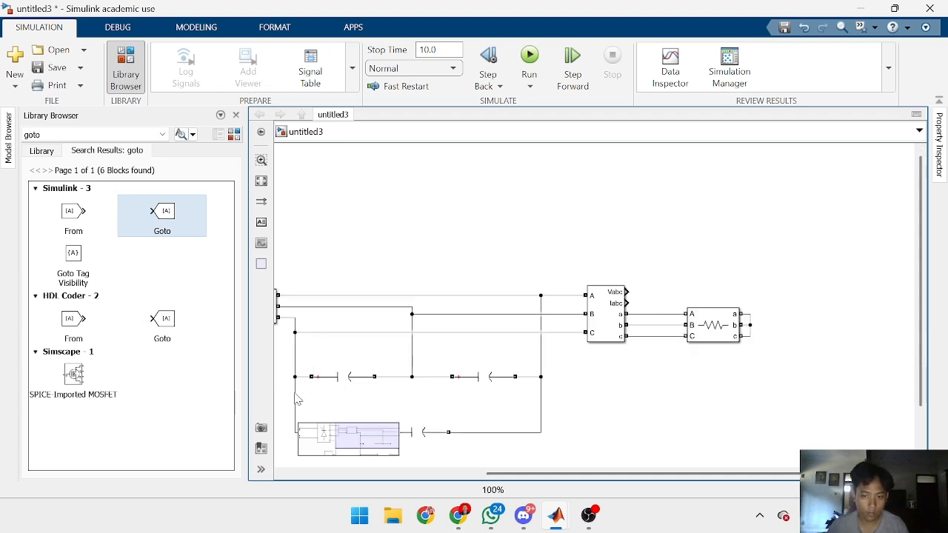
pyautogui.moveTo(581, 413); pyautogui.dragTo(609, 393)
pyautogui.click(437, 370)
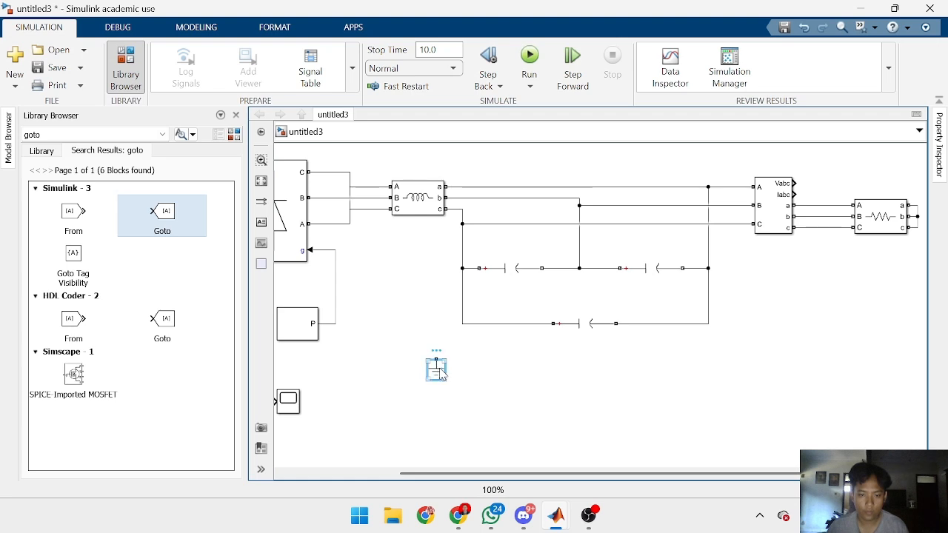
pyautogui.click(738, 349)
pyautogui.hotkey('ctrl', 'v')
pyautogui.moveTo(743, 352)
pyautogui.mouseDown()
pyautogui.moveTo(897, 294)
pyautogui.moveTo(927, 261)
pyautogui.moveTo(924, 268)
pyautogui.mouseUp()
pyautogui.moveTo(853, 292)
pyautogui.mouseDown()
pyautogui.moveTo(943, 312)
pyautogui.moveTo(908, 308)
pyautogui.mouseUp()
pyautogui.scroll(3, 868, 278)
pyautogui.moveTo(795, 191); pyautogui.dragTo(807, 126)
pyautogui.moveTo(710, 334); pyautogui.dragTo(743, 288)
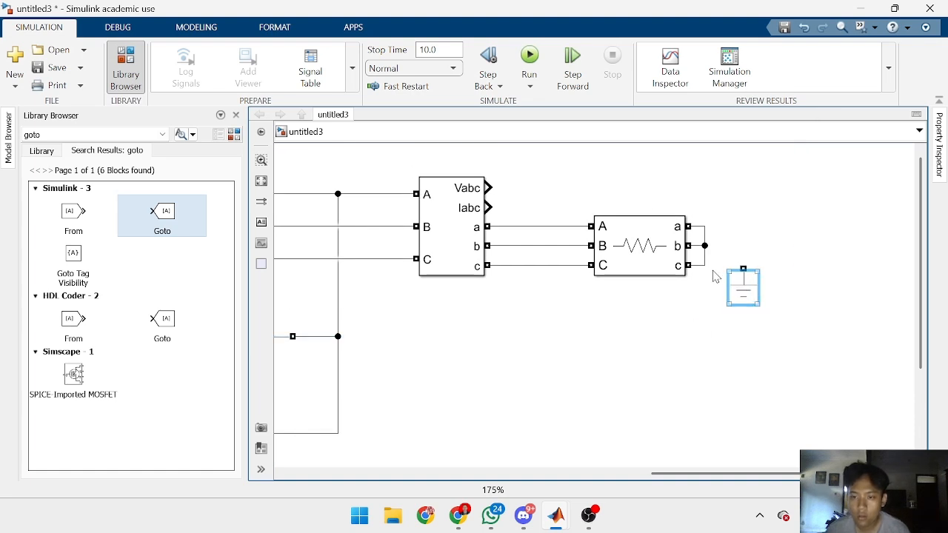
pyautogui.moveTo(707, 245); pyautogui.dragTo(743, 268)
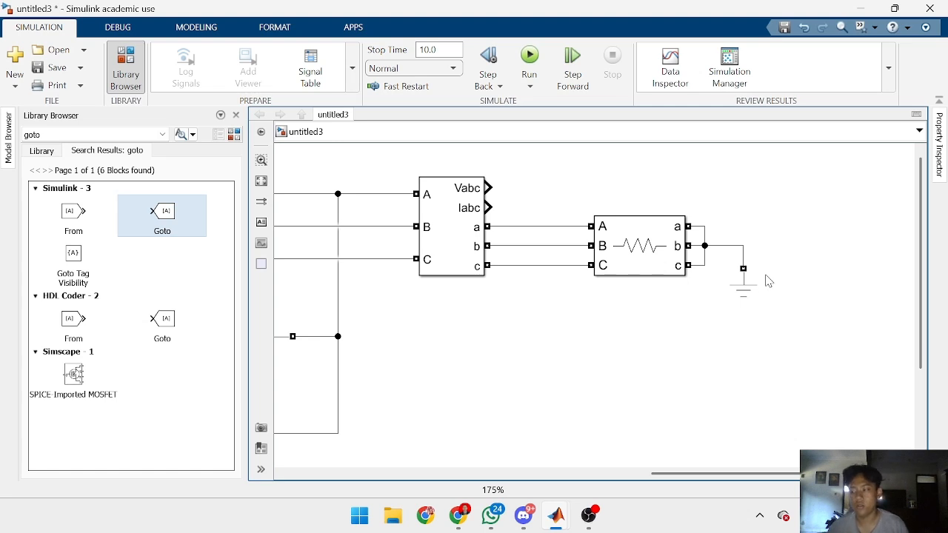
pyautogui.scroll(-1, 764, 271)
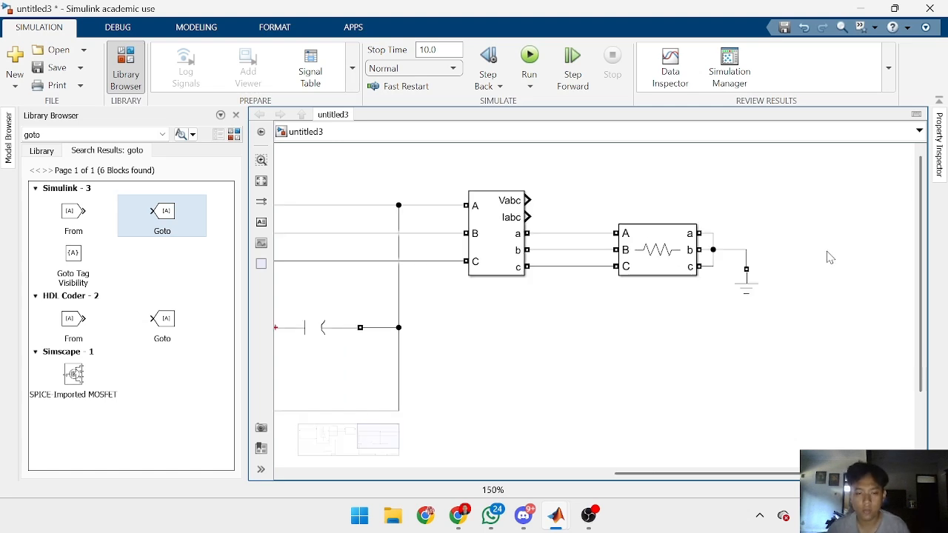
# Step: Add a Mux block above the resistor branch and connect the V-I Measurement block's Vabc and Iabc outputs to its two inputs
pyautogui.moveTo(692, 390); pyautogui.dragTo(587, 445)
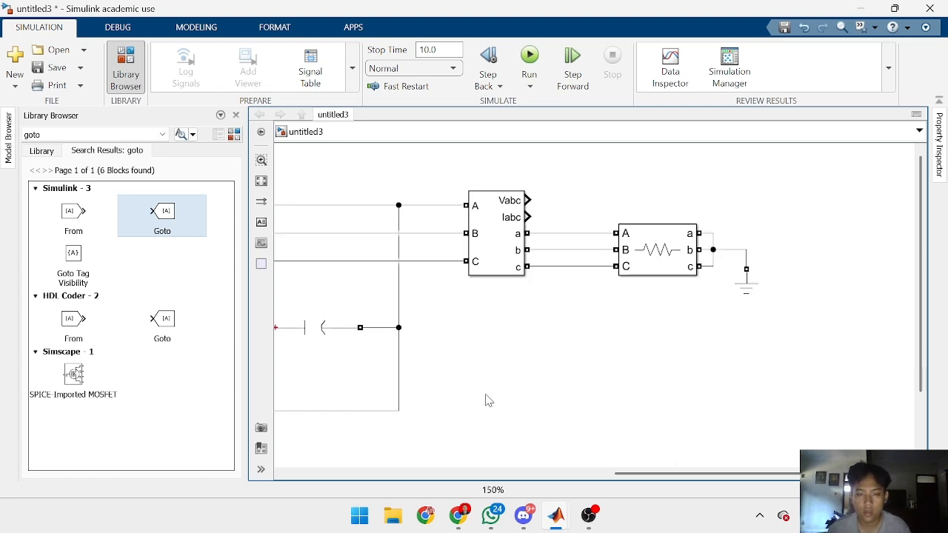
pyautogui.scroll(-2, 486, 399)
pyautogui.moveTo(487, 433); pyautogui.dragTo(453, 426)
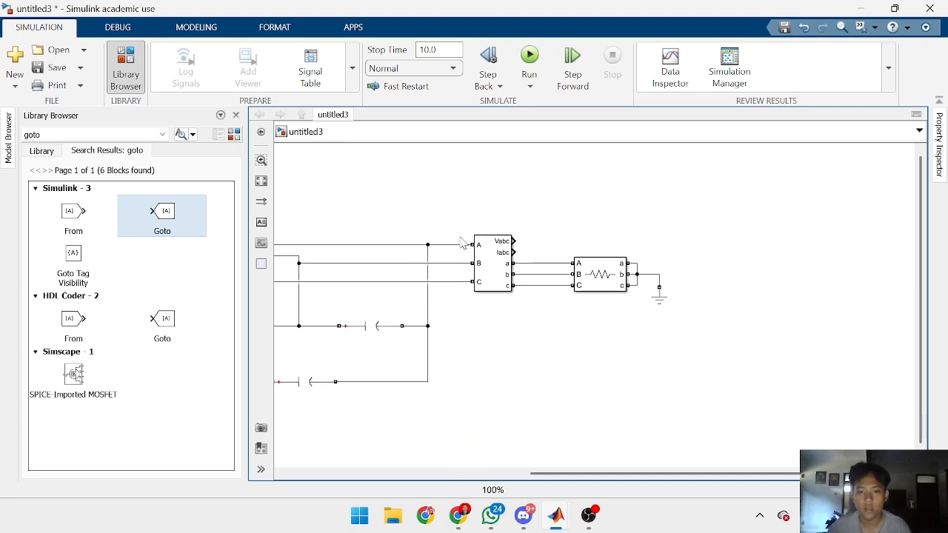
pyautogui.click(498, 278)
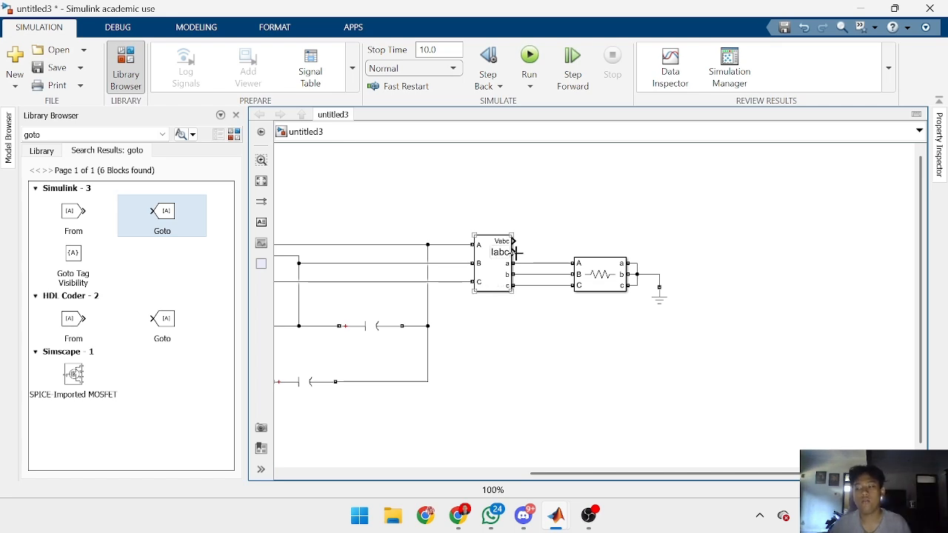
pyautogui.click(540, 227)
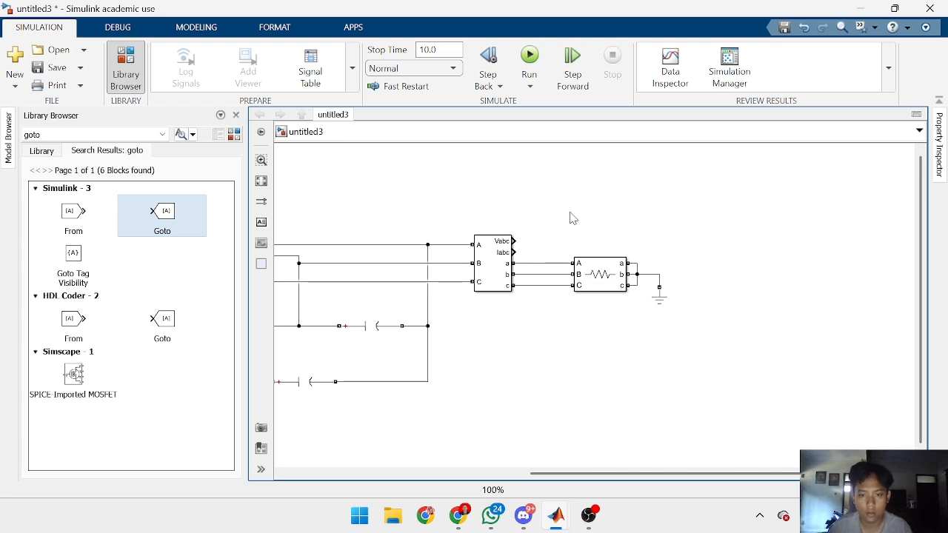
pyautogui.write('MUX')
pyautogui.press('Return')
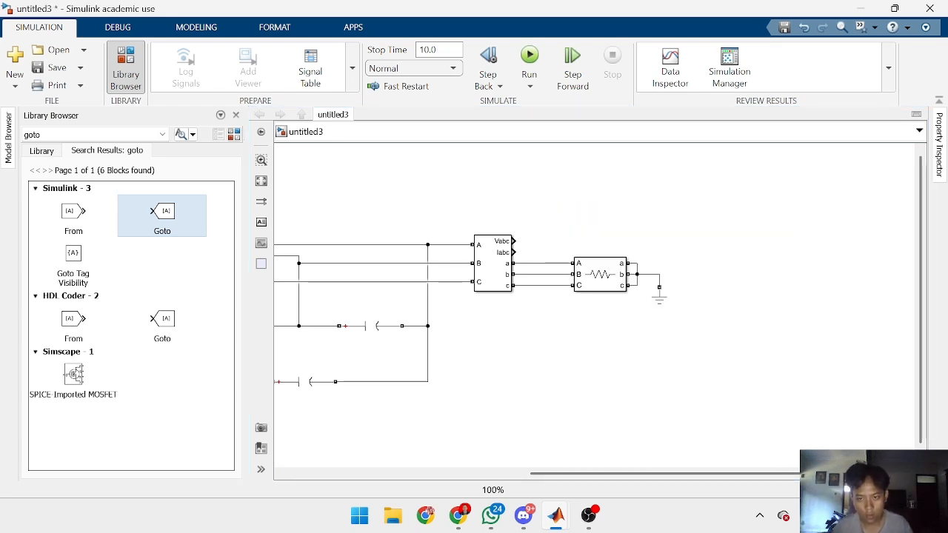
pyautogui.scroll(3, 570, 211)
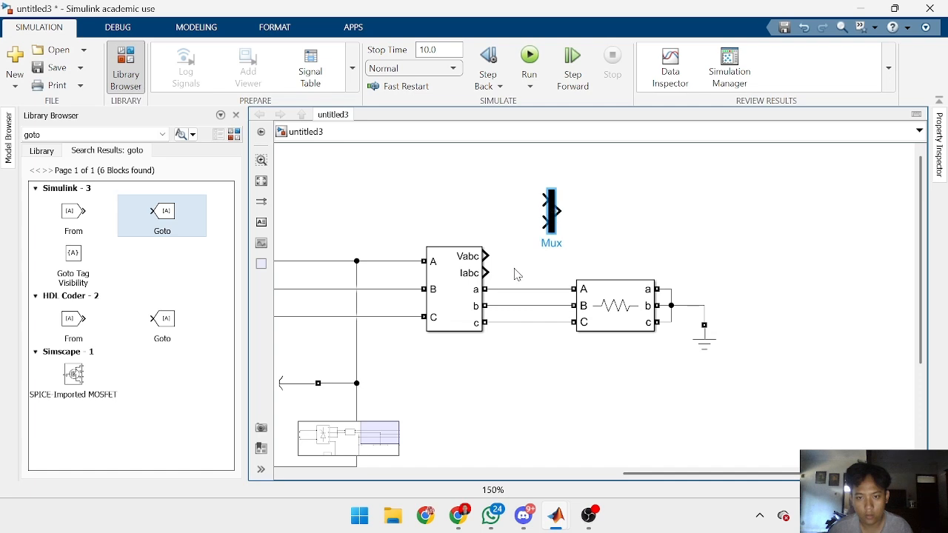
pyautogui.moveTo(487, 275)
pyautogui.mouseDown()
pyautogui.moveTo(533, 221)
pyautogui.moveTo(544, 222)
pyautogui.mouseUp()
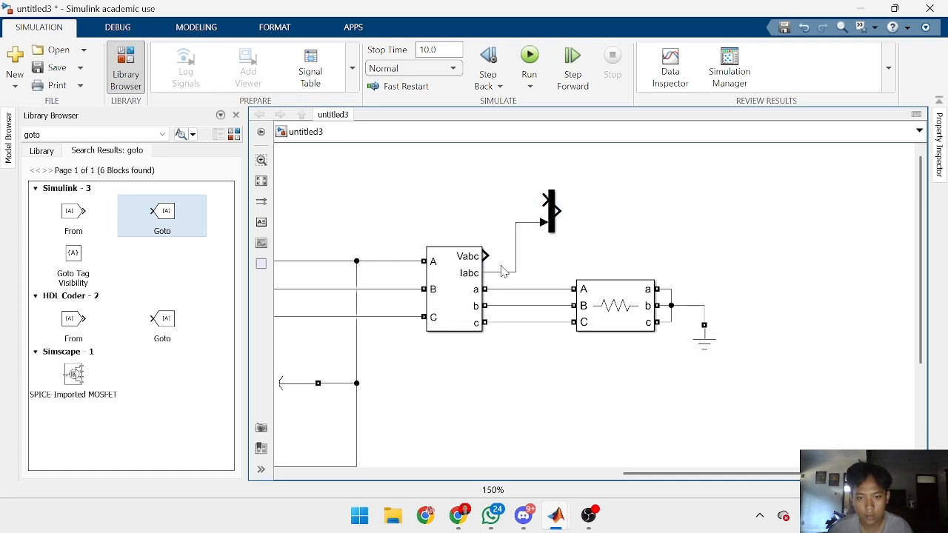
pyautogui.click(532, 202)
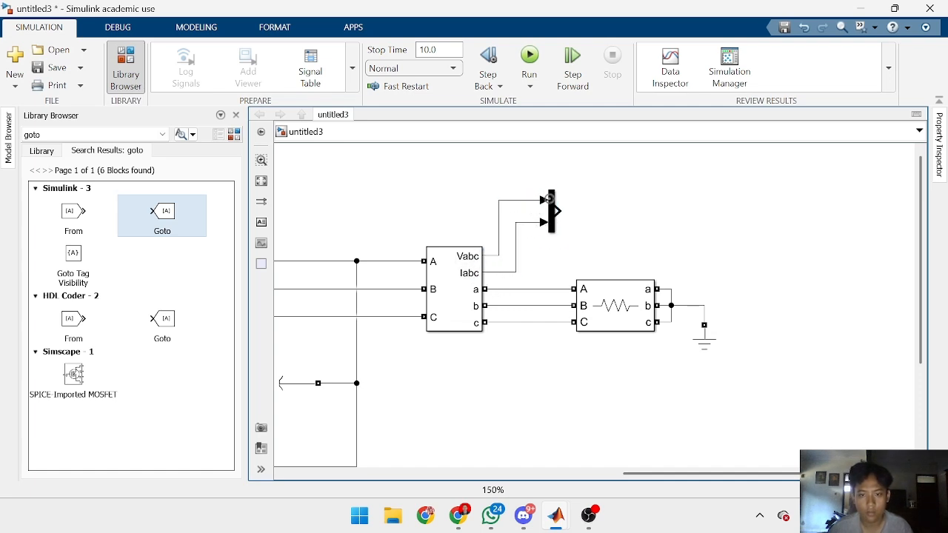
# Step: Add a Scope block beside the Mux and connect the Mux output to it
pyautogui.doubleClick(661, 194)
pyautogui.write('scope')
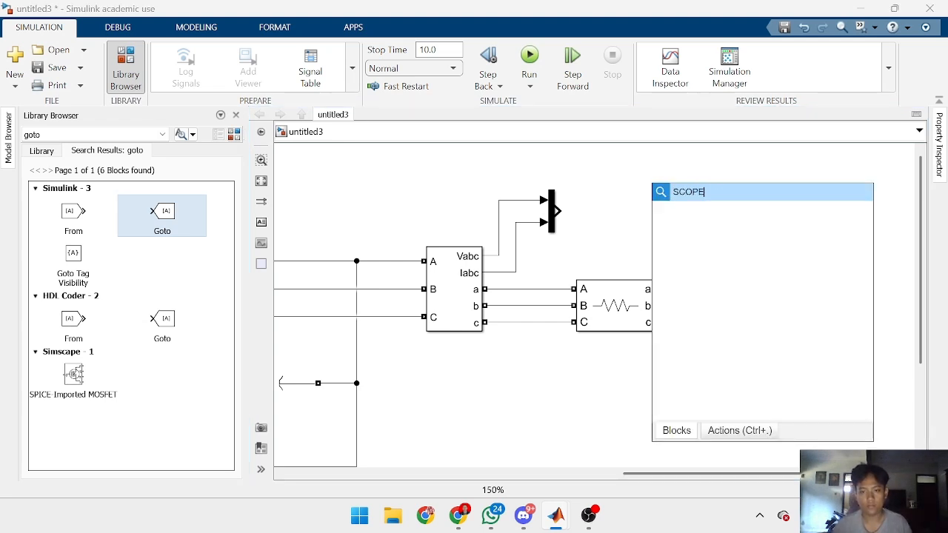
pyautogui.press('Return')
pyautogui.moveTo(659, 194); pyautogui.dragTo(626, 211)
pyautogui.click(589, 216)
# Step: Change the leading number of the three-phase inductor branch's inductance to 25
pyautogui.scroll(-2, 581, 285)
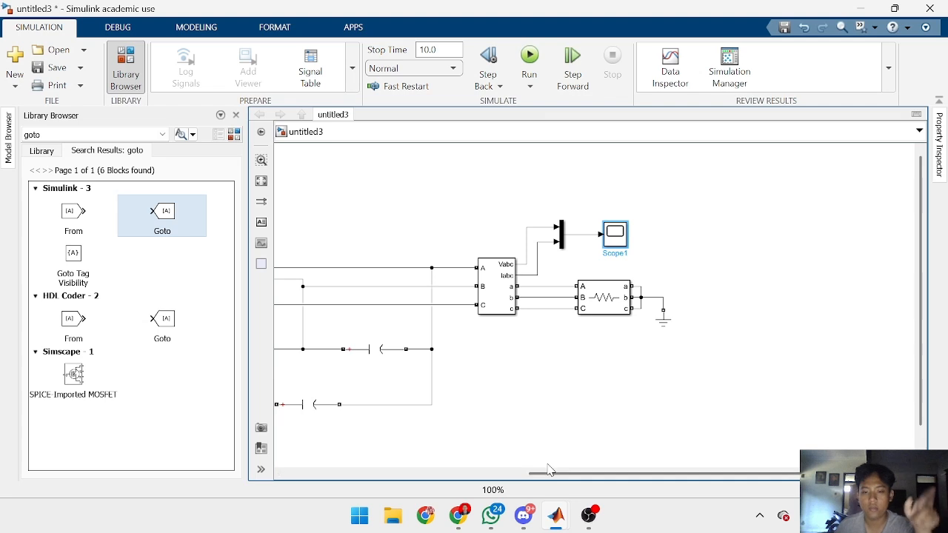
pyautogui.moveTo(552, 474); pyautogui.dragTo(274, 508)
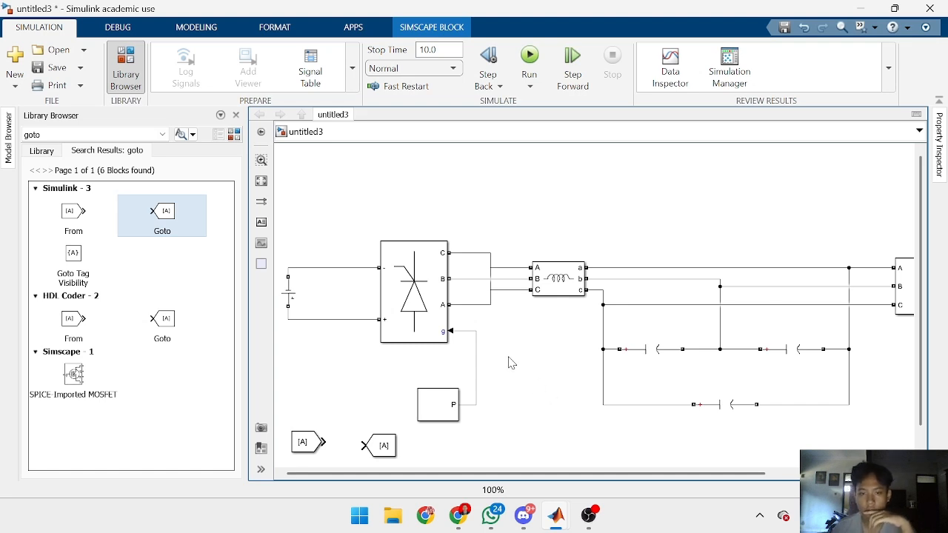
pyautogui.doubleClick(557, 278)
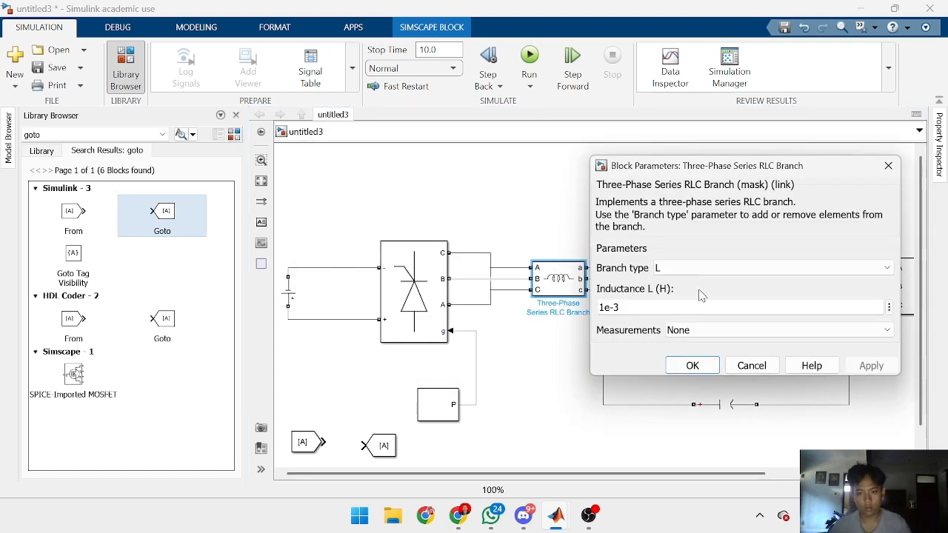
pyautogui.moveTo(635, 313); pyautogui.dragTo(603, 308)
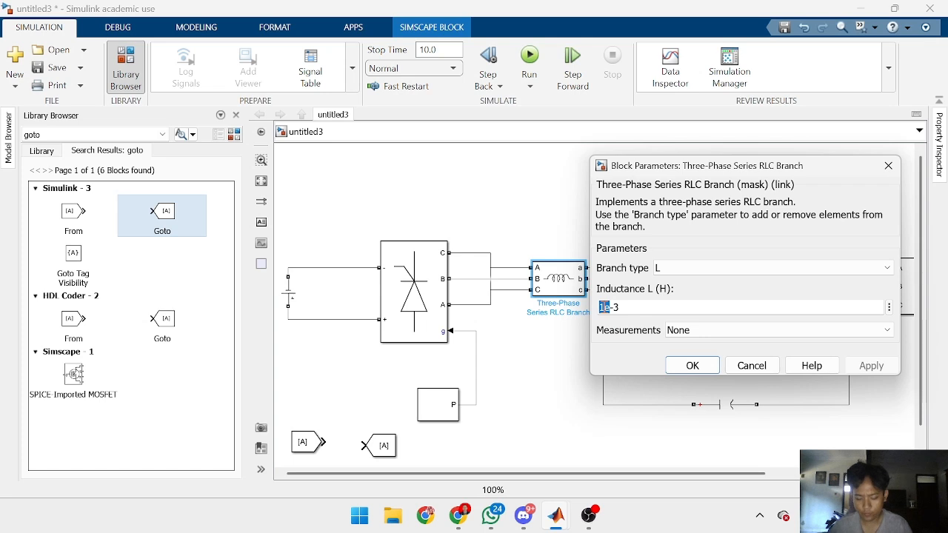
pyautogui.press('BackSpace')
pyautogui.write('25')
pyautogui.press('Return')
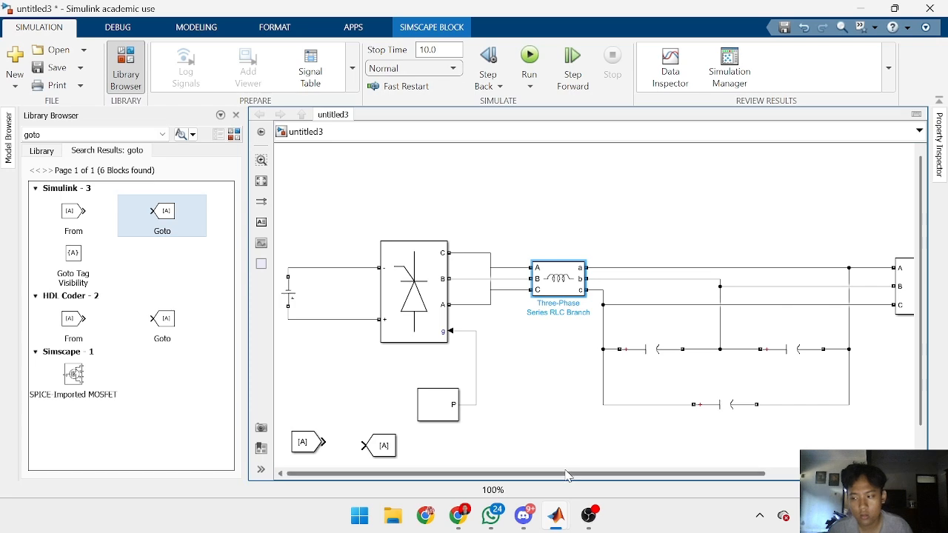
# Step: Set the resistance of the three-phase resistor branch to 64 ohms
pyautogui.moveTo(570, 469); pyautogui.dragTo(706, 471)
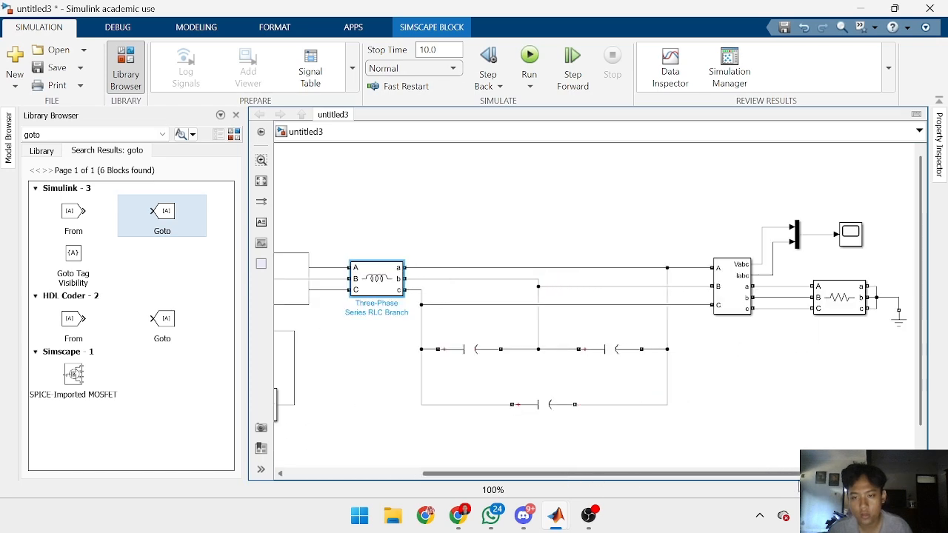
pyautogui.doubleClick(840, 294)
pyautogui.click(612, 319)
pyautogui.press('BackSpace')
pyautogui.write('6')
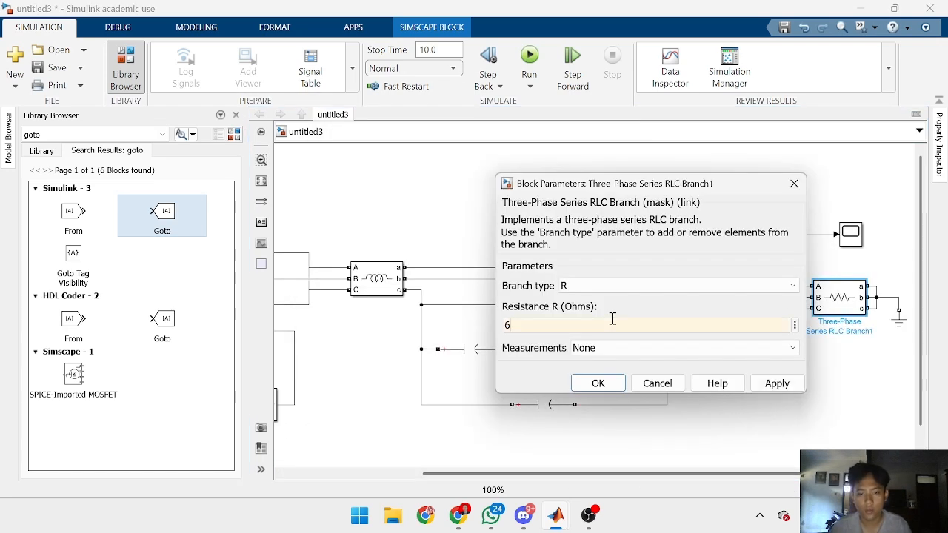
pyautogui.write('4')
pyautogui.press('Return')
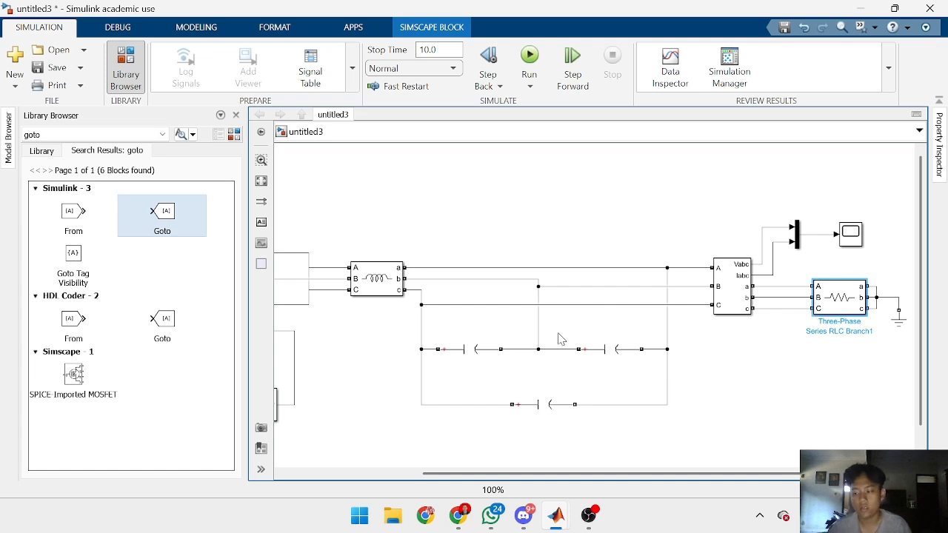
# Step: Set the capacitance of the capacitor between phases c and b to 47e-6 F and copy the value
pyautogui.doubleClick(483, 351)
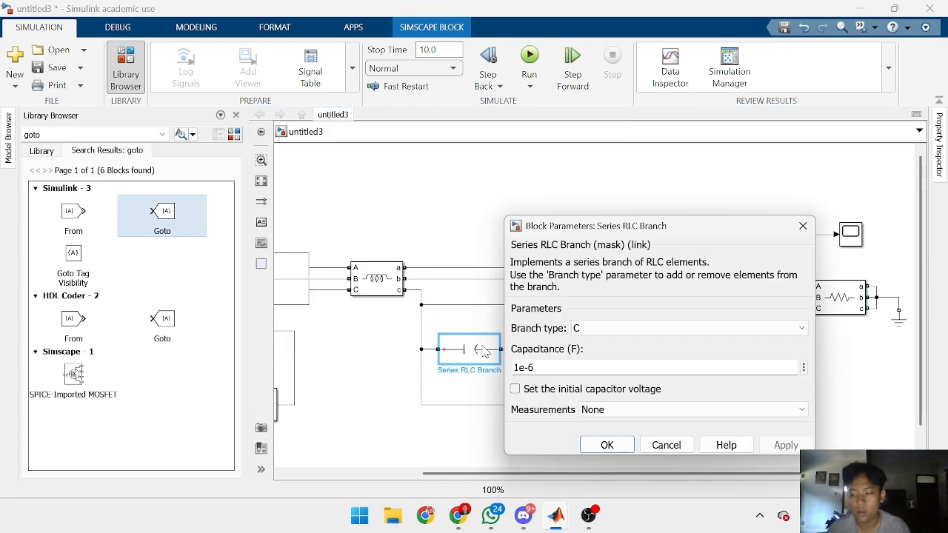
pyautogui.click(516, 368)
pyautogui.click(519, 367)
pyautogui.press('BackSpace')
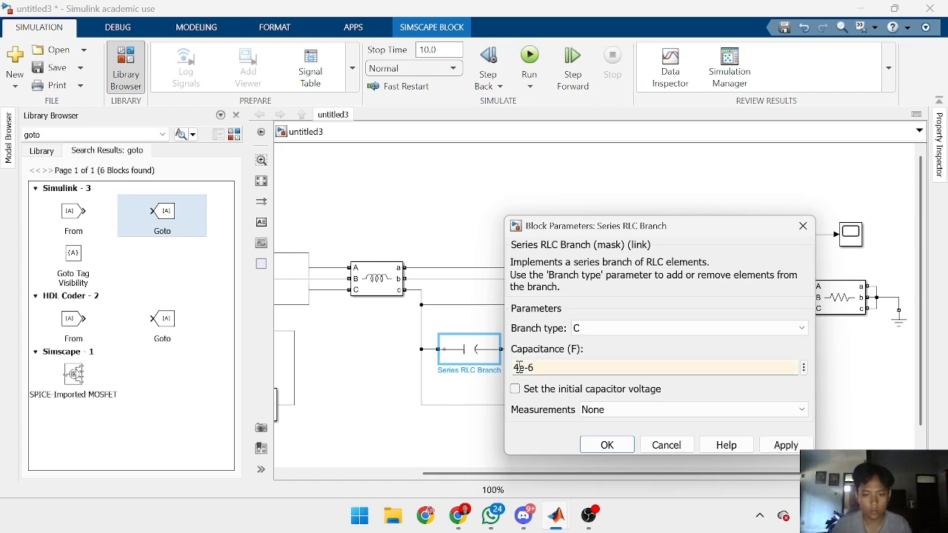
pyautogui.write('47')
pyautogui.doubleClick(520, 367)
pyautogui.hotkey('ctrl', 'c')
pyautogui.click(606, 444)
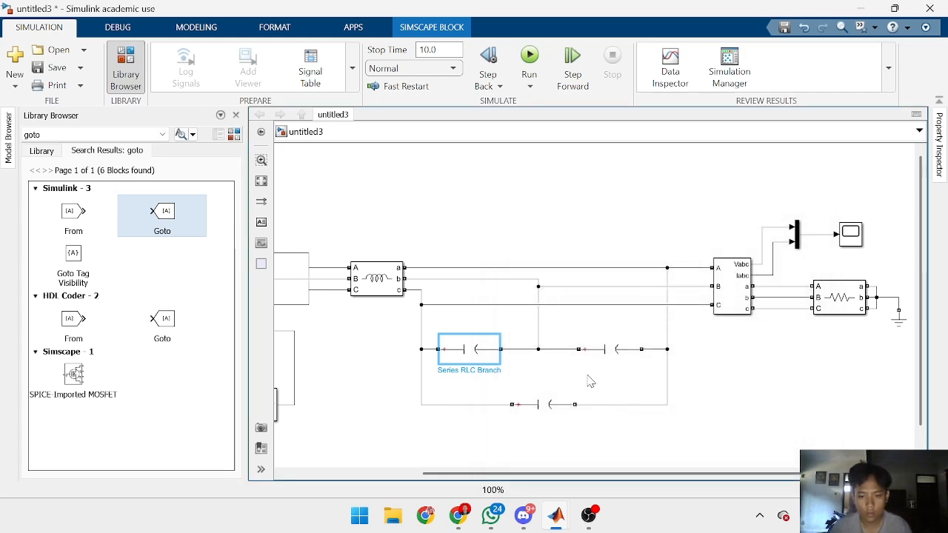
# Step: Paste the copied capacitance value into the other two capacitor branches
pyautogui.doubleClick(606, 356)
pyautogui.doubleClick(348, 368)
pyautogui.hotkey('ctrl', 'v')
pyautogui.click(357, 444)
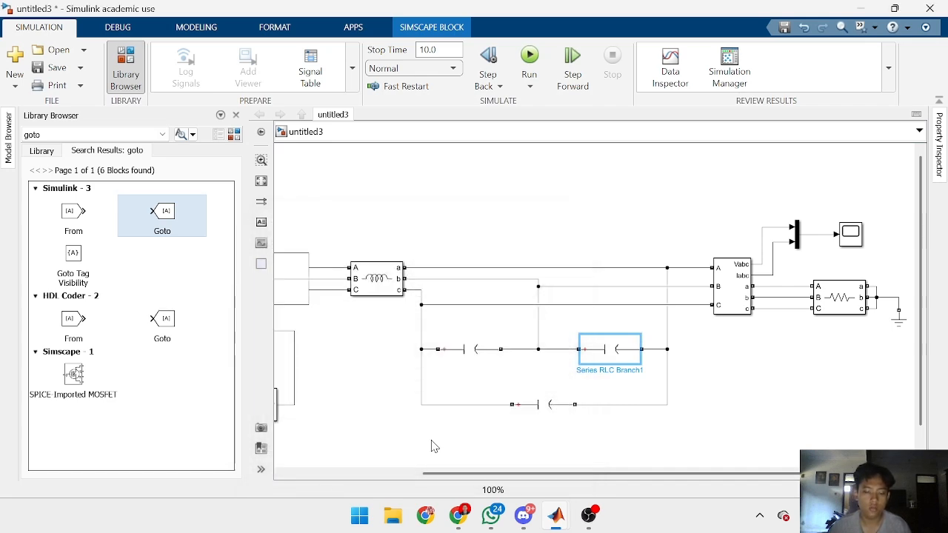
pyautogui.doubleClick(544, 401)
pyautogui.doubleClick(635, 383)
pyautogui.hotkey('ctrl', 'v')
pyautogui.click(680, 461)
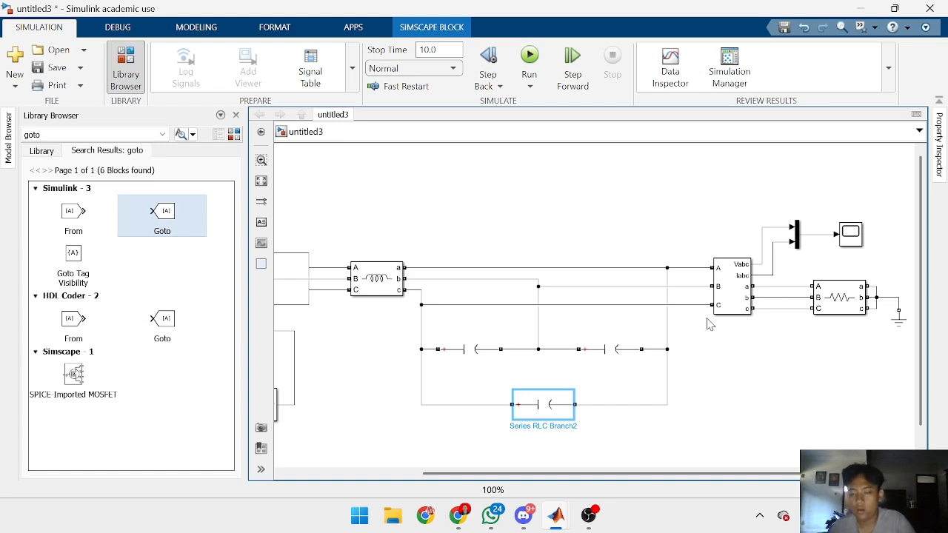
# Step: Check the V-I Measurement block's parameters, and set the DC voltage source's amplitude to 50 V
pyautogui.doubleClick(733, 265)
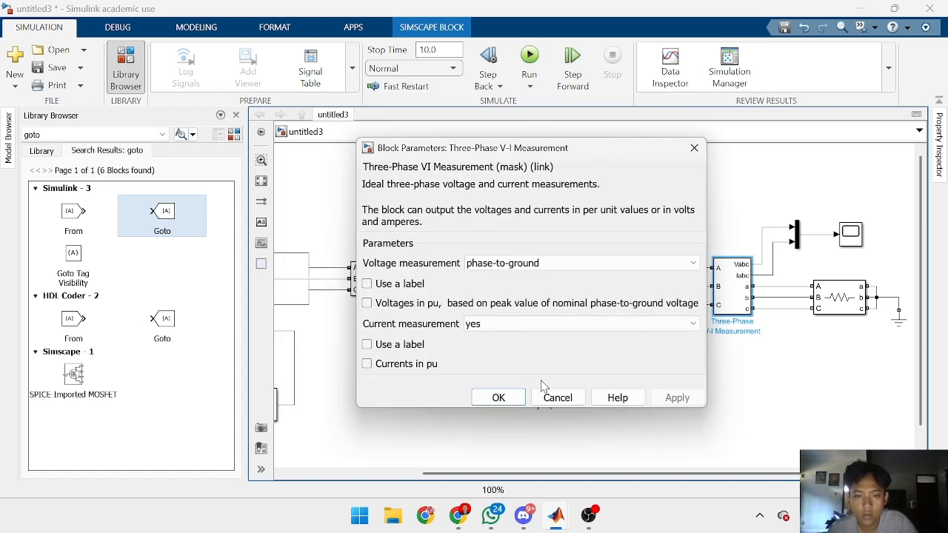
pyautogui.click(569, 401)
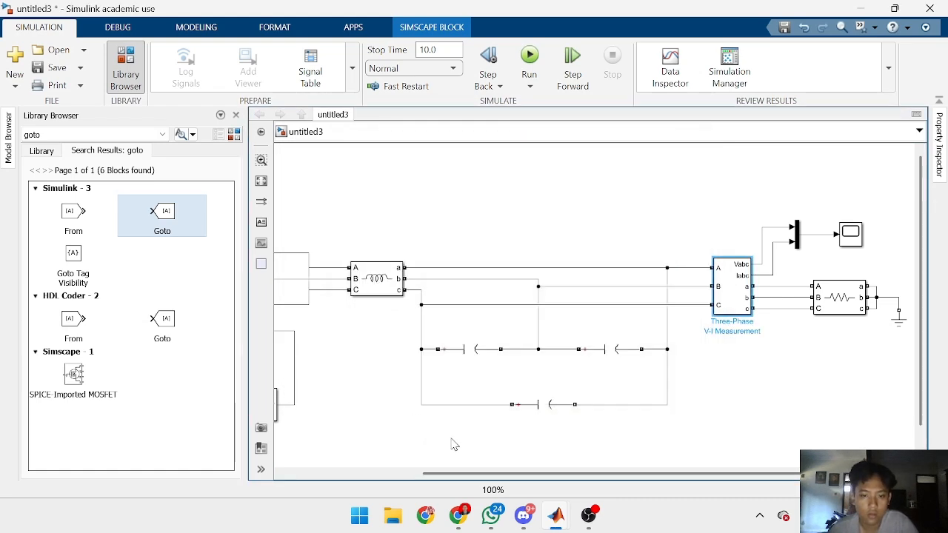
pyautogui.moveTo(474, 475); pyautogui.dragTo(338, 475)
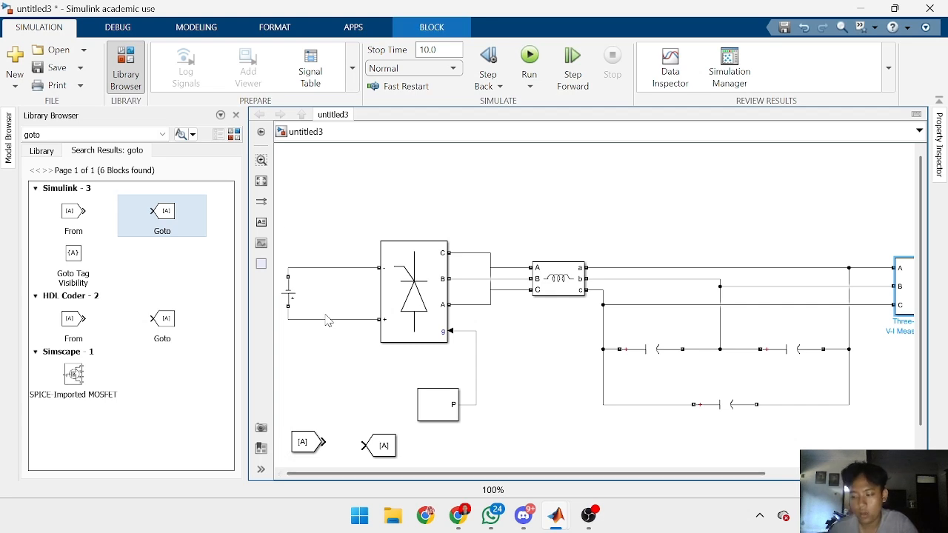
pyautogui.doubleClick(292, 299)
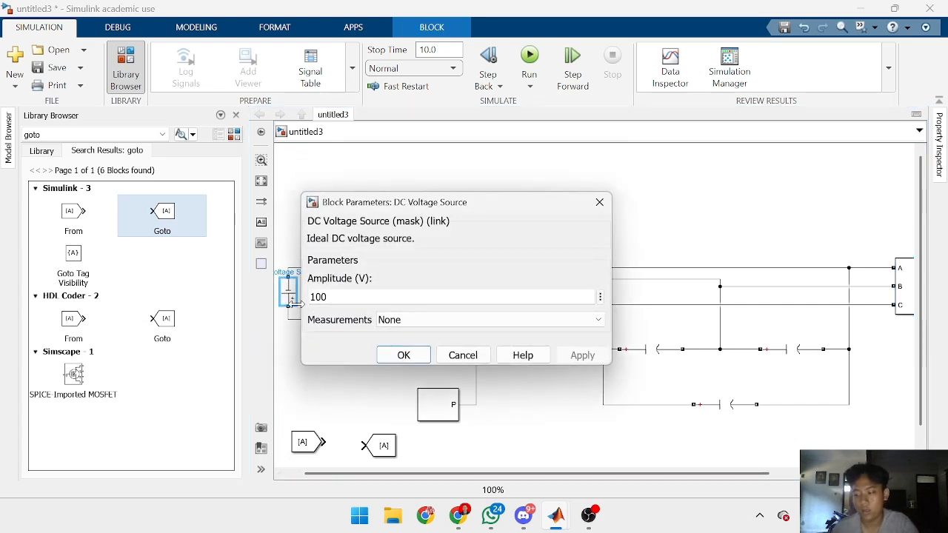
pyautogui.doubleClick(389, 299)
pyautogui.write('50')
pyautogui.press('Return')
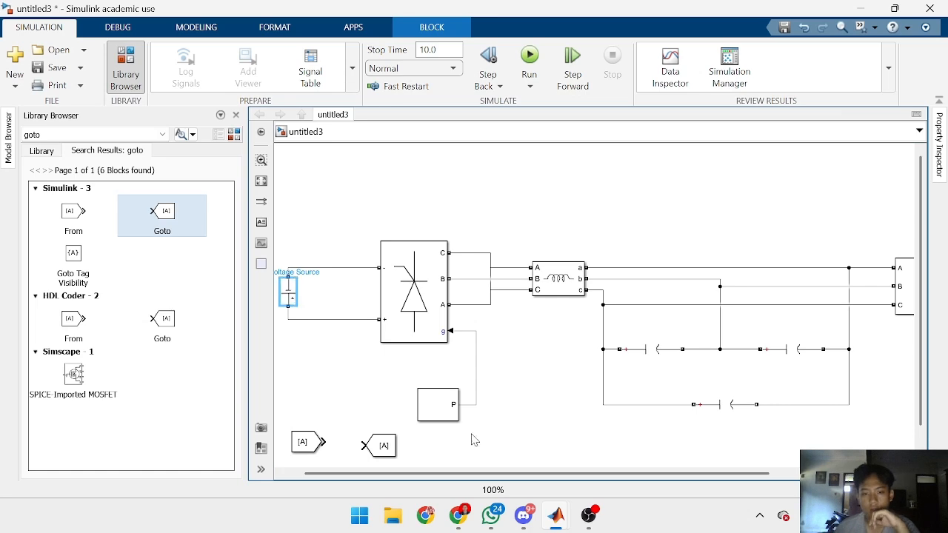
# Step: Set the SVPWM Generator's input reference vector data type to Internally generated
pyautogui.doubleClick(446, 411)
pyautogui.scroll(-1, 516, 366)
pyautogui.click(642, 270)
pyautogui.click(688, 296)
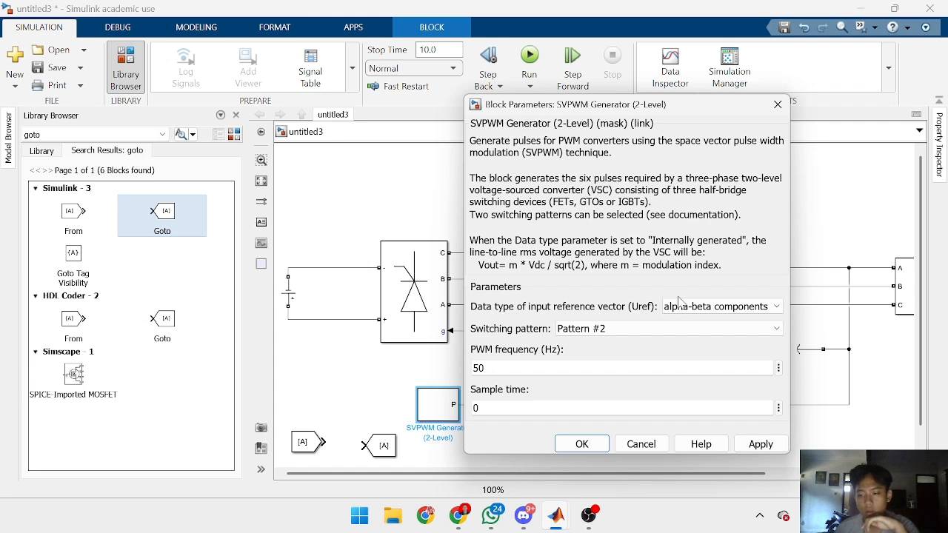
pyautogui.click(680, 304)
pyautogui.click(677, 315)
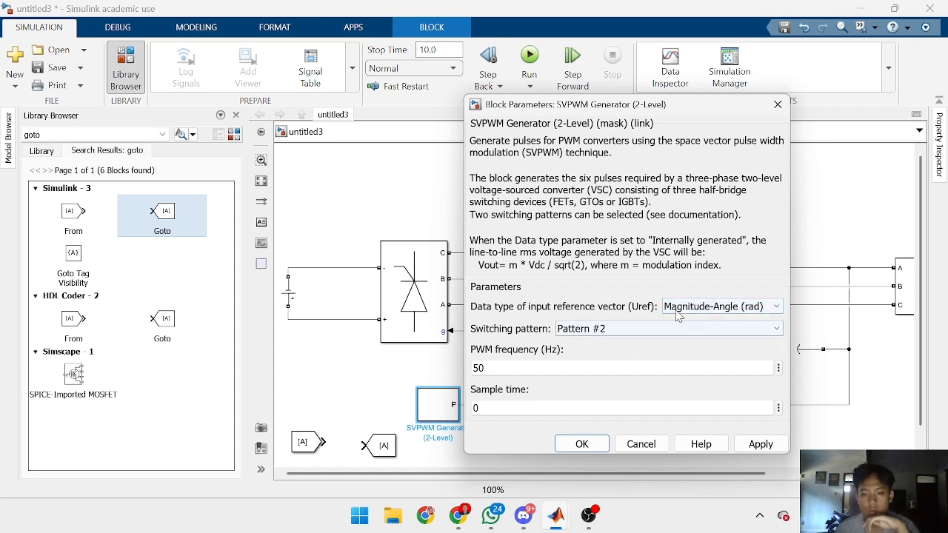
pyautogui.click(678, 306)
pyautogui.click(681, 346)
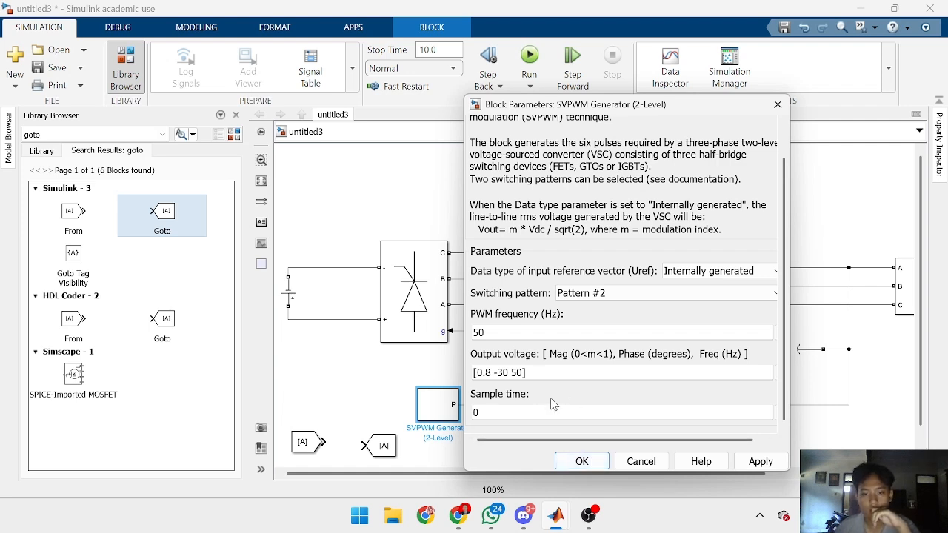
# Step: Try to set the SVPWM Generator's output voltage vector to [0.8 0.9]
pyautogui.tripleClick(486, 376)
pyautogui.press('Right')
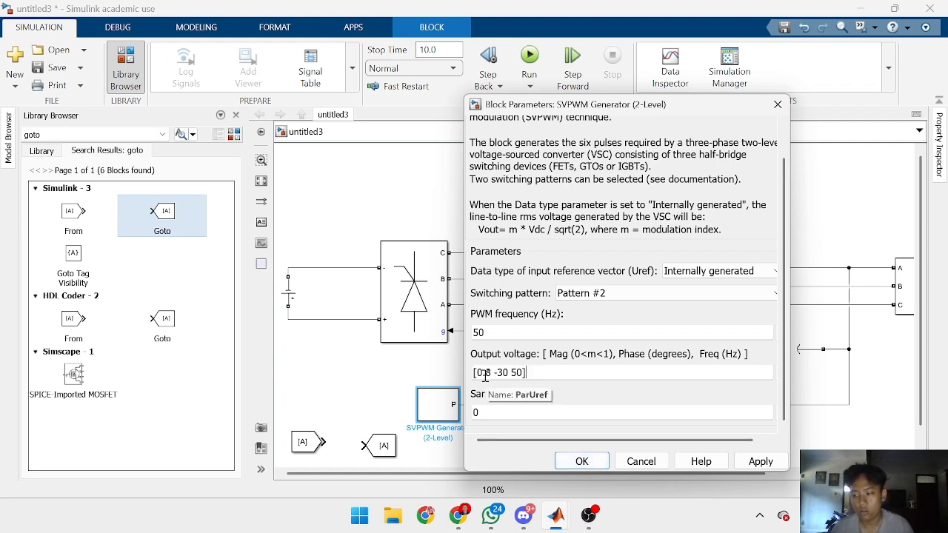
pyautogui.press('Delete')
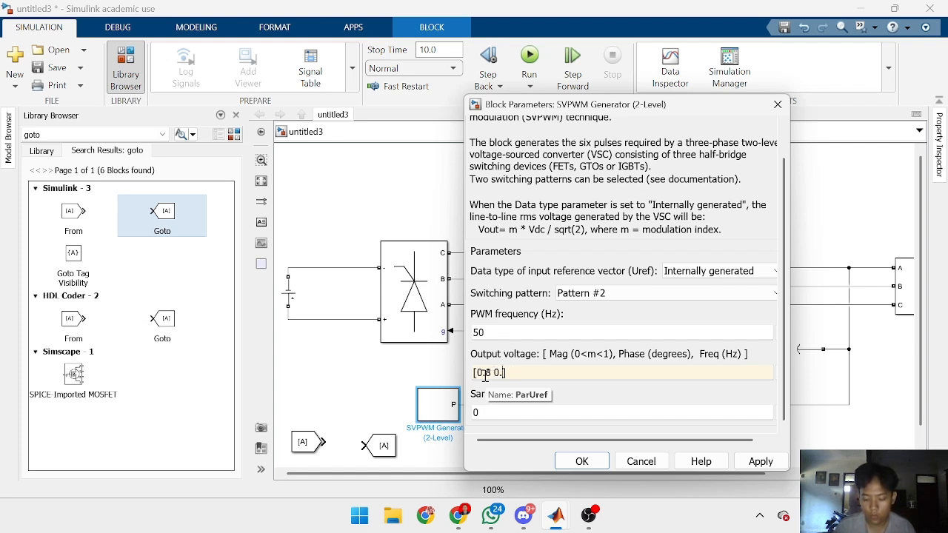
pyautogui.tripleClick(486, 376)
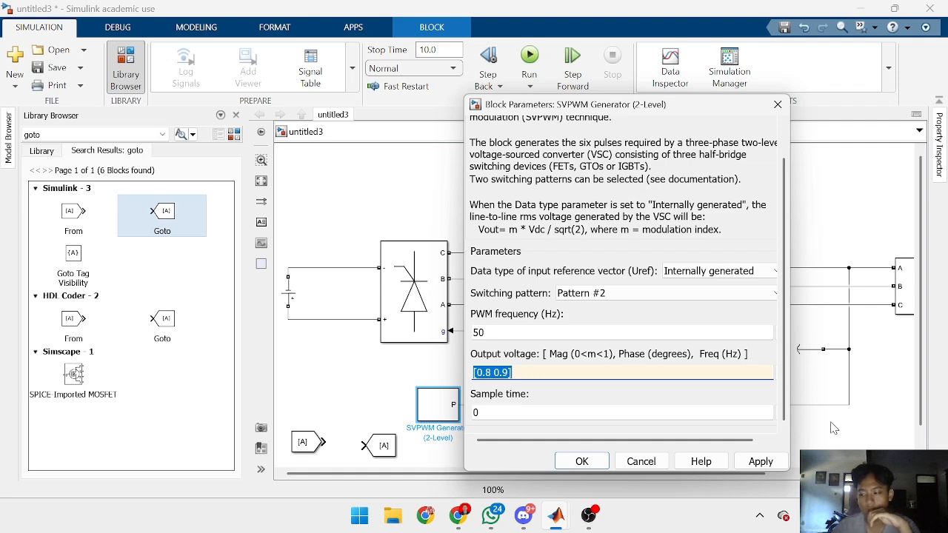
pyautogui.press('Return')
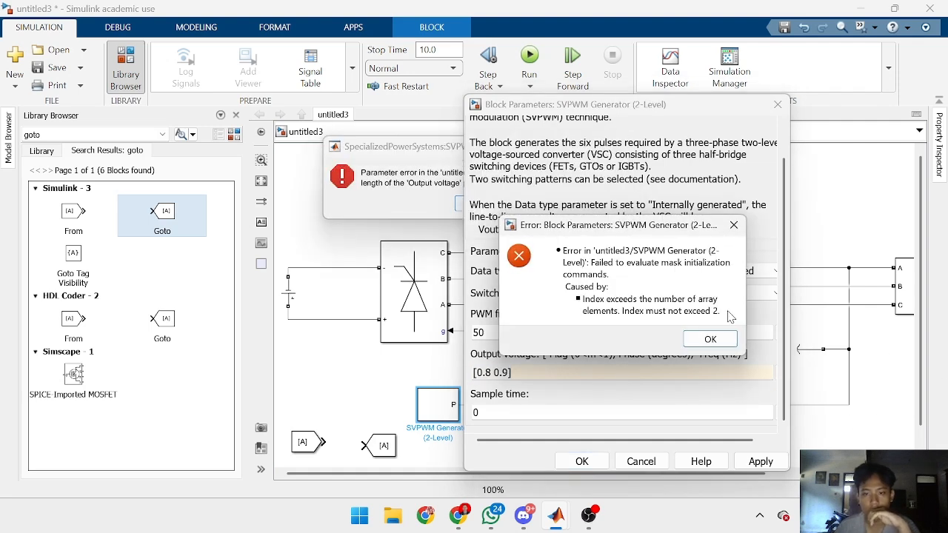
pyautogui.click(698, 335)
# Step: Set the SVPWM Generator's output voltage vector to [0.8 30 50] and dismiss the leftover parameter error
pyautogui.write('[0.8 ')
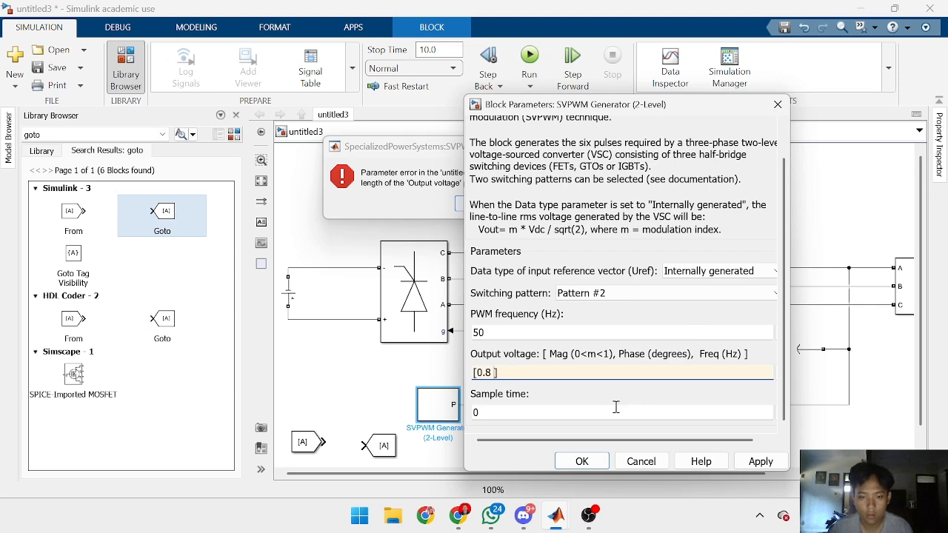
pyautogui.write('30 50]')
pyautogui.click(582, 461)
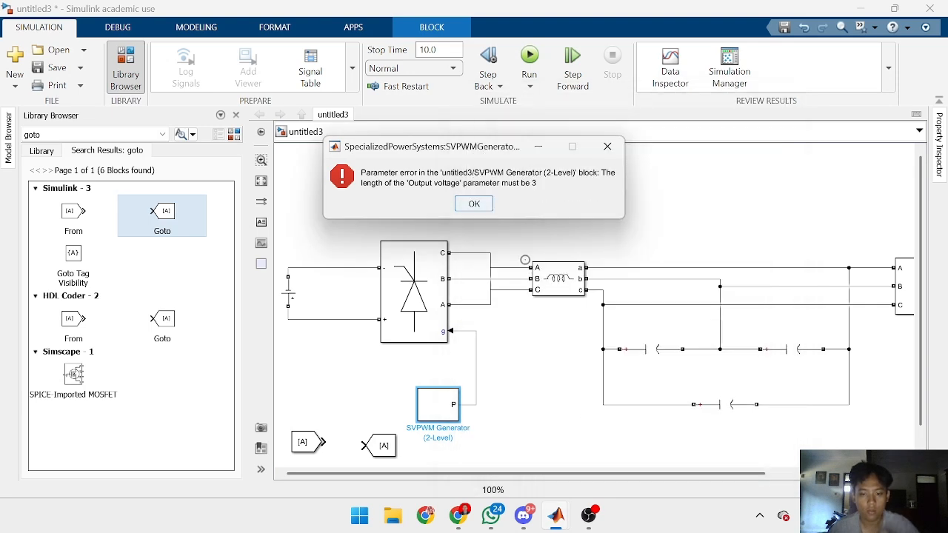
pyautogui.click(472, 205)
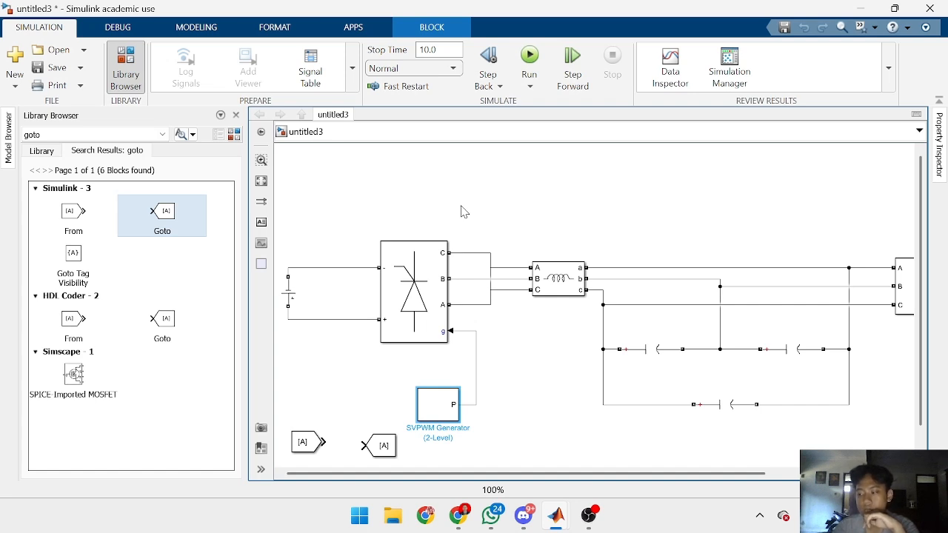
# Step: Check the Universal Bridge's parameters, from the number of bridge arms down to the measurements setting
pyautogui.doubleClick(400, 323)
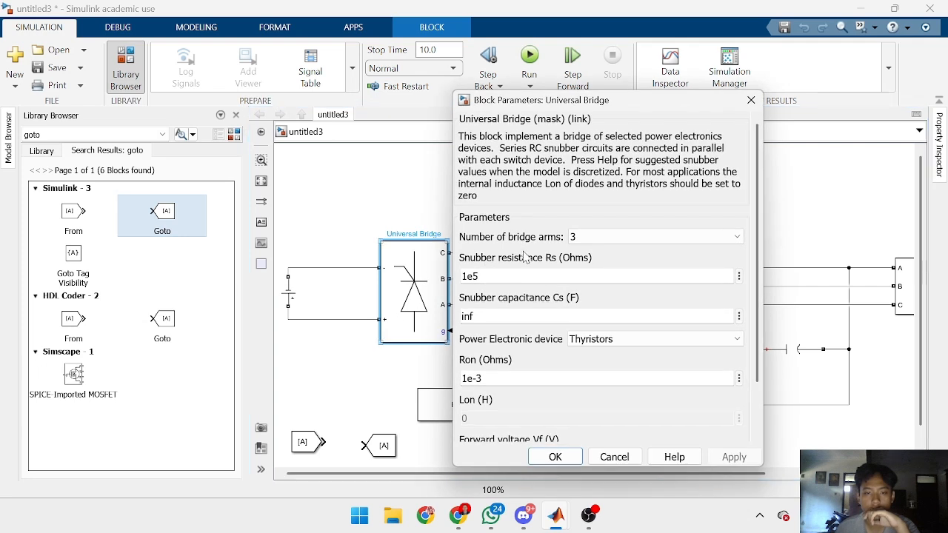
pyautogui.scroll(-1, 547, 257)
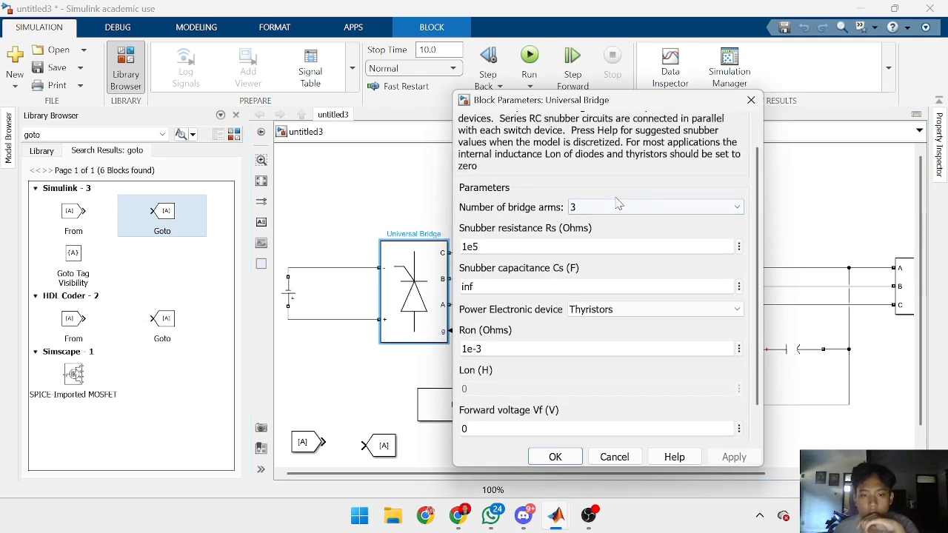
pyautogui.scroll(-1, 579, 232)
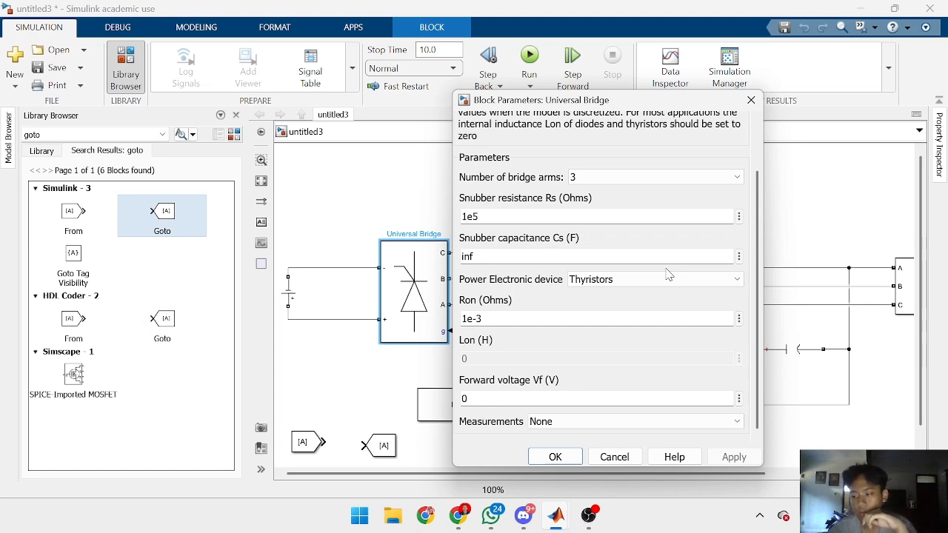
pyautogui.click(555, 456)
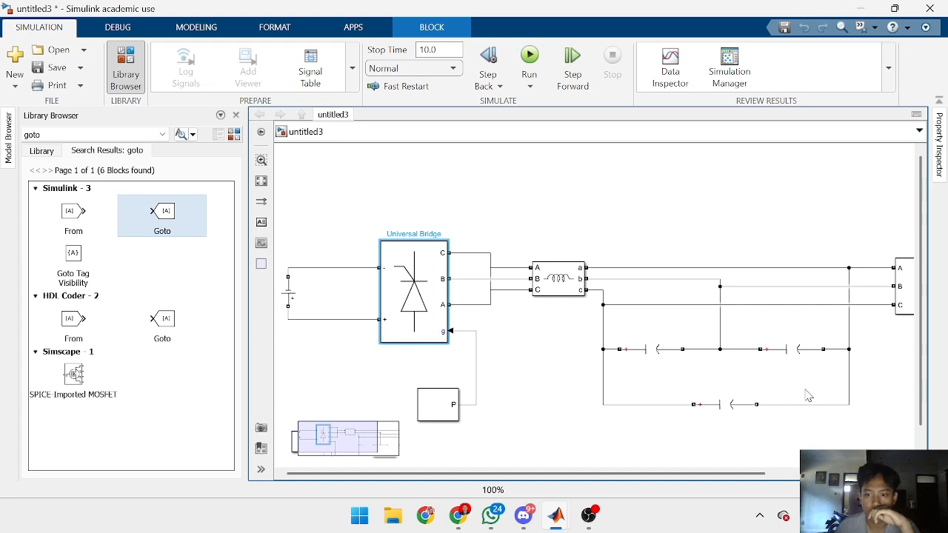
# Step: Close the simulation diagnostics and add a powergui block below the resistive load
pyautogui.scroll(-1, 621, 434)
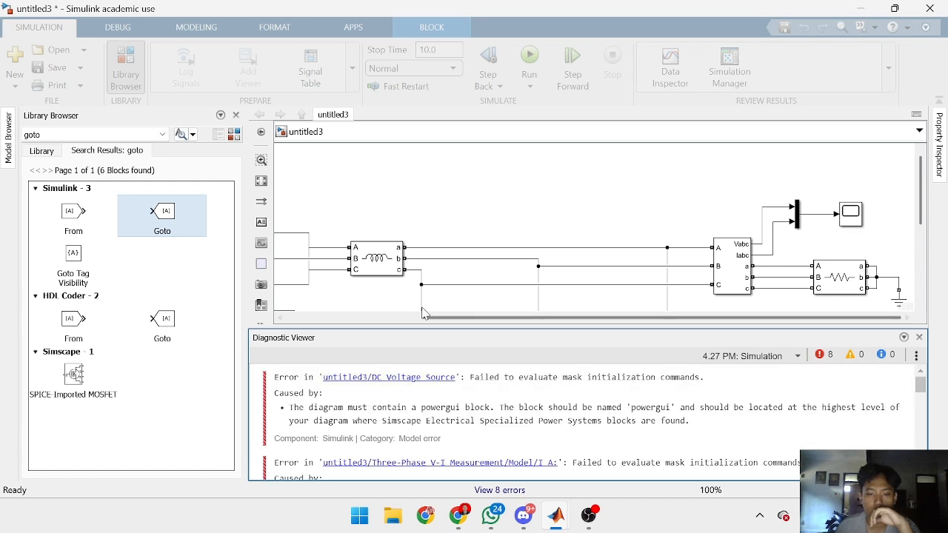
pyautogui.click(919, 337)
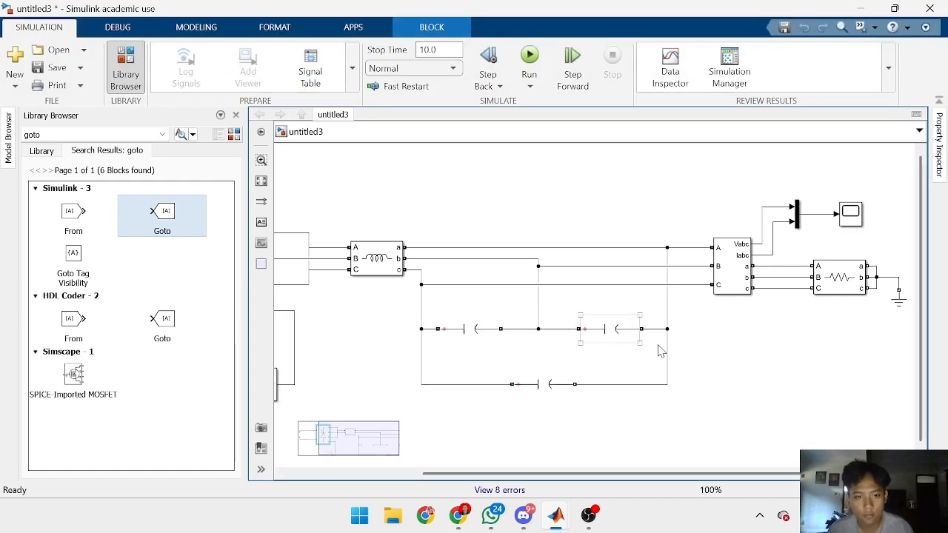
pyautogui.write('POWER')
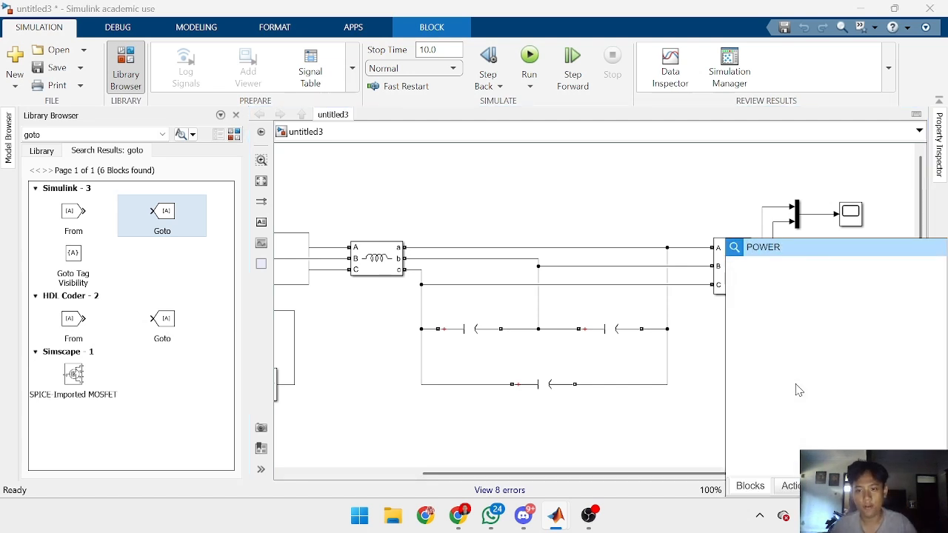
pyautogui.write('GUI')
pyautogui.press('Return')
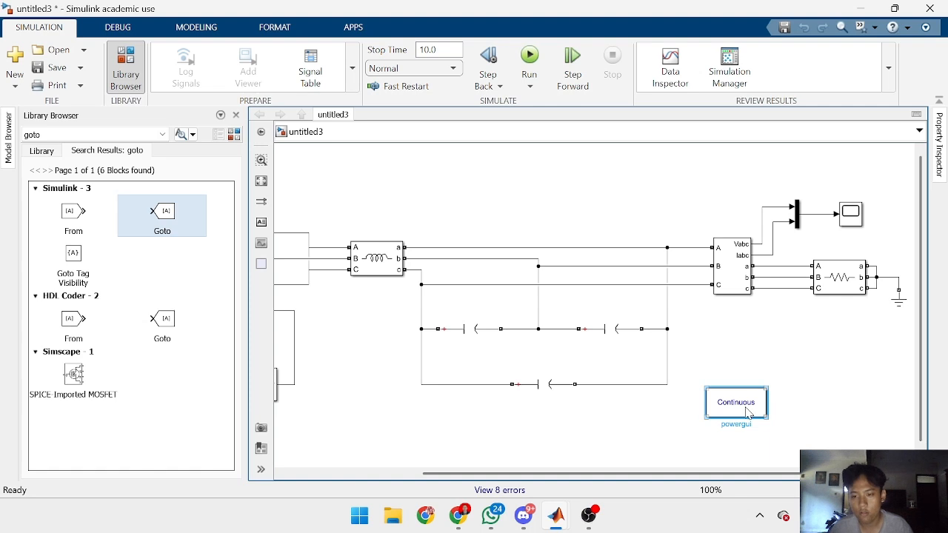
# Step: Set the powergui block's simulation type to Discrete
pyautogui.doubleClick(746, 413)
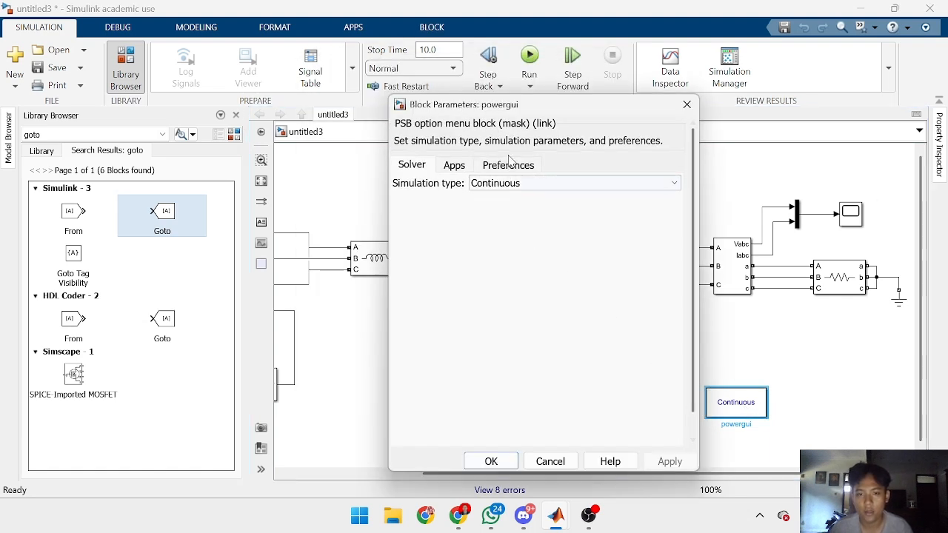
pyautogui.click(500, 188)
pyautogui.click(493, 254)
pyautogui.click(537, 189)
pyautogui.click(500, 218)
pyautogui.click(524, 185)
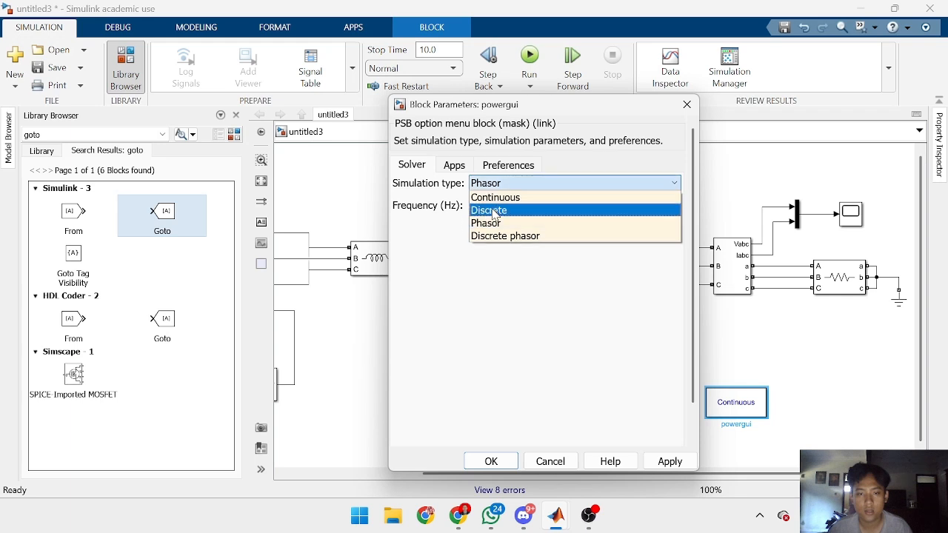
pyautogui.click(493, 206)
# Step: Set the powergui block's sample time to 5e-05 s and apply the settings
pyautogui.tripleClick(484, 210)
pyautogui.doubleClick(484, 210)
pyautogui.click(484, 210)
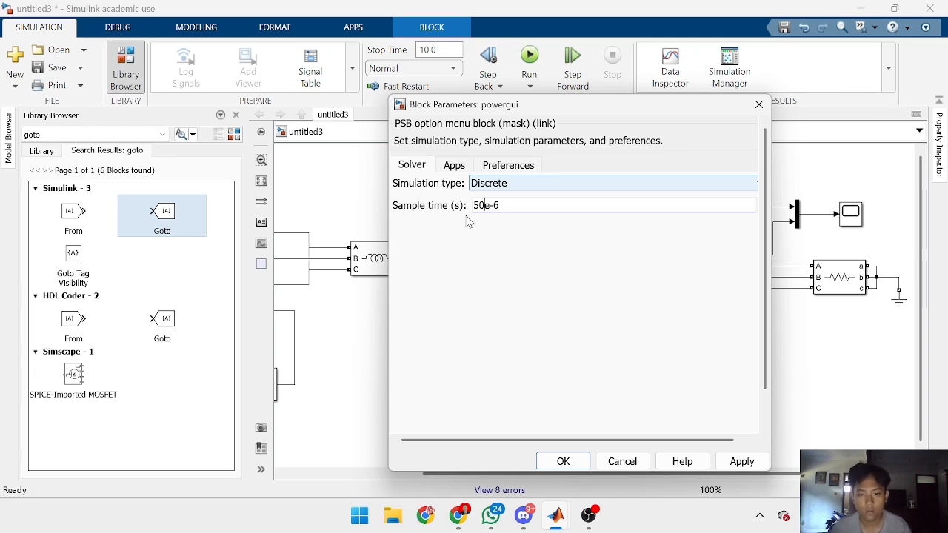
pyautogui.scroll(-1, 468, 221)
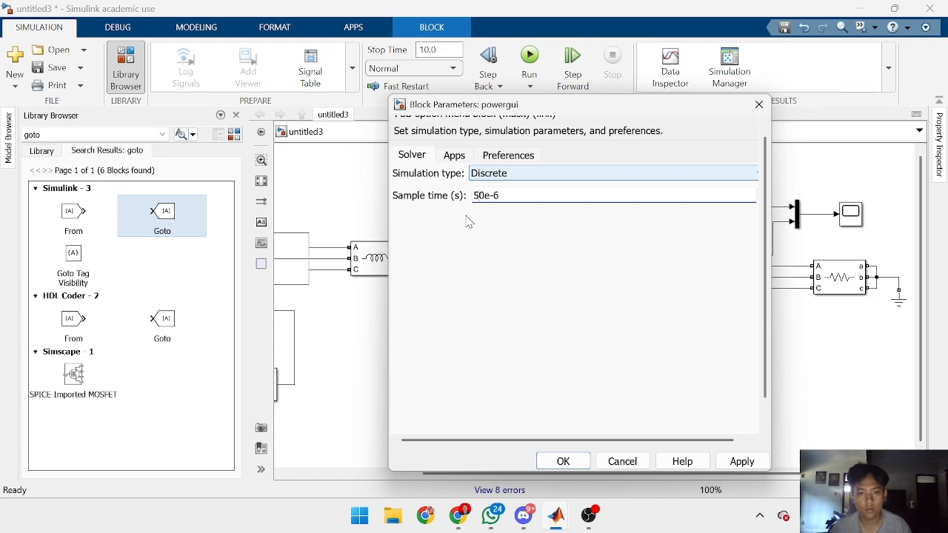
pyautogui.press('Delete')
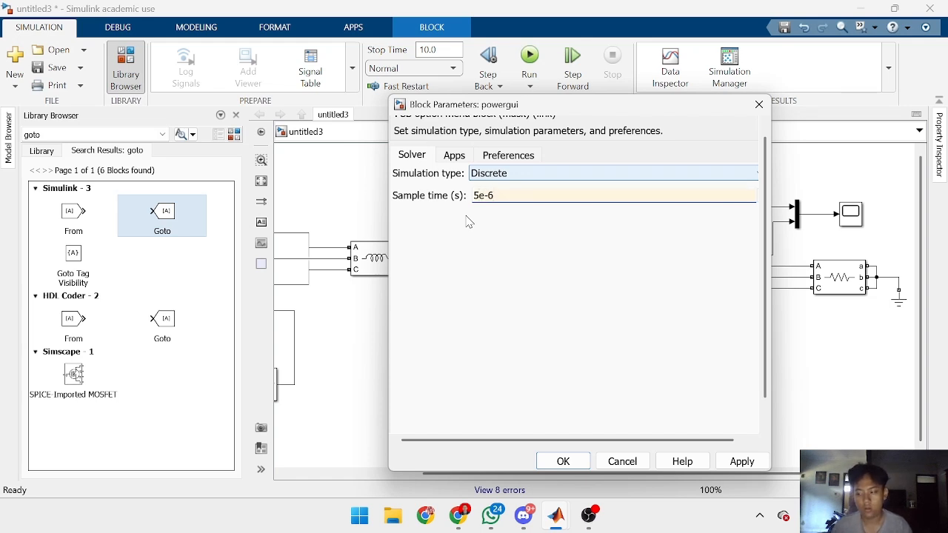
pyautogui.write('05')
pyautogui.press('Return')
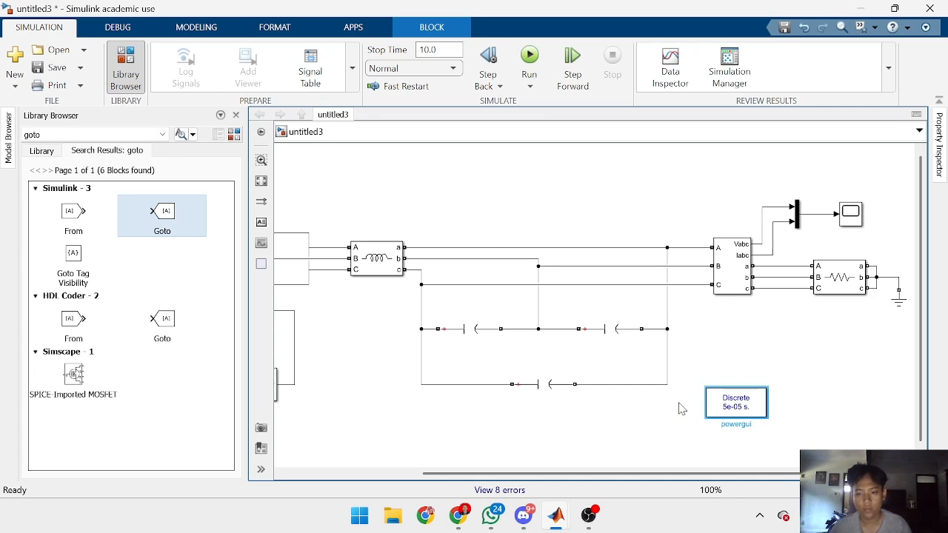
# Step: Move the powergui block farther away from the capacitor branches and run the simulation
pyautogui.moveTo(761, 418); pyautogui.dragTo(879, 421)
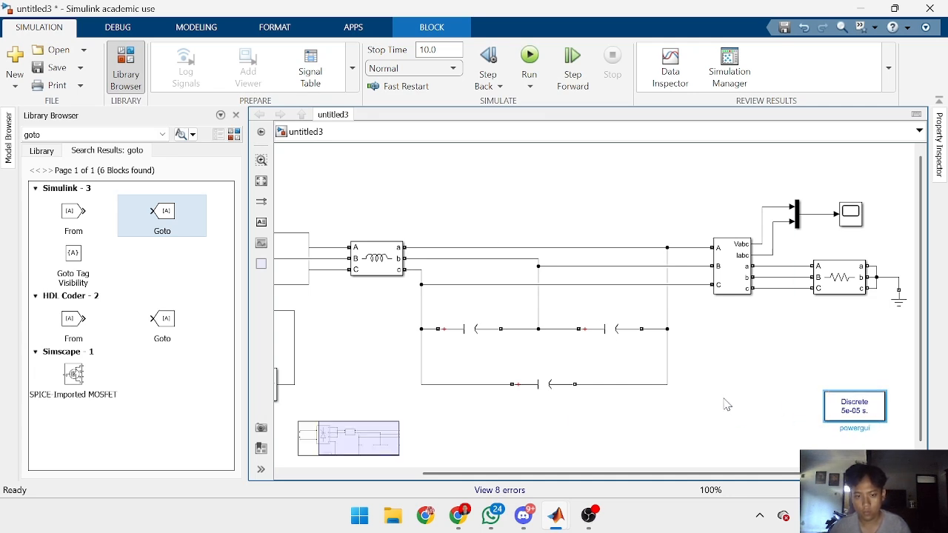
pyautogui.moveTo(471, 474); pyautogui.dragTo(407, 473)
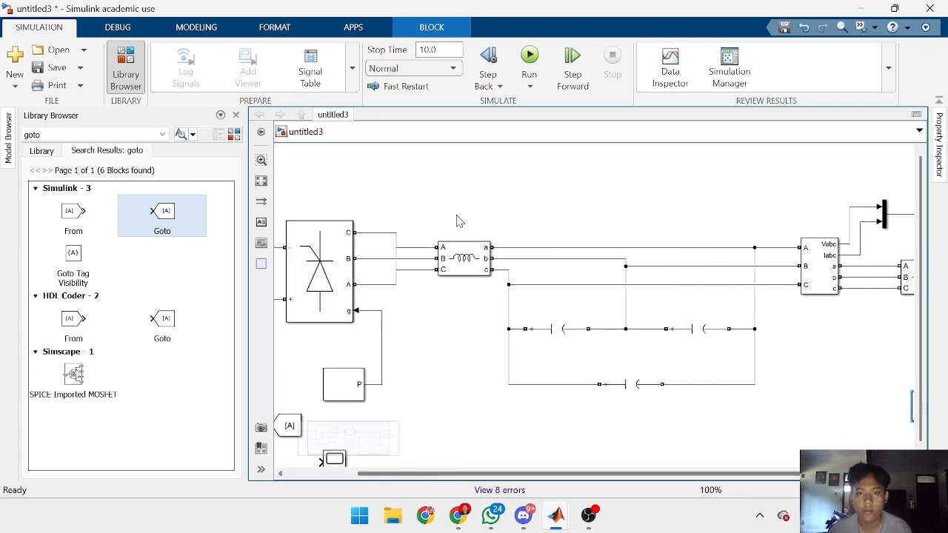
pyautogui.click(538, 53)
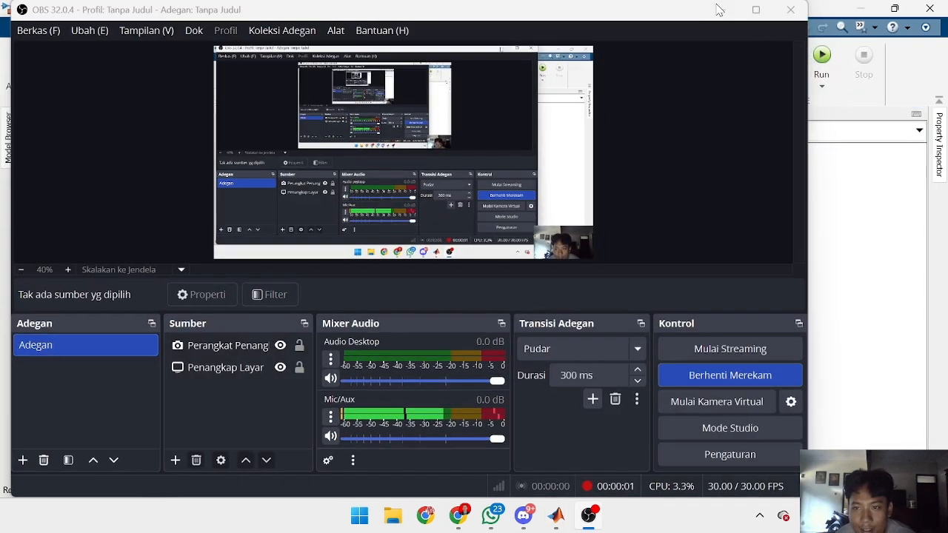
# Step: Return from the recording software to the model, view the scope's voltage and current traces, and turn off the cursor measurements
pyautogui.click(753, 17)
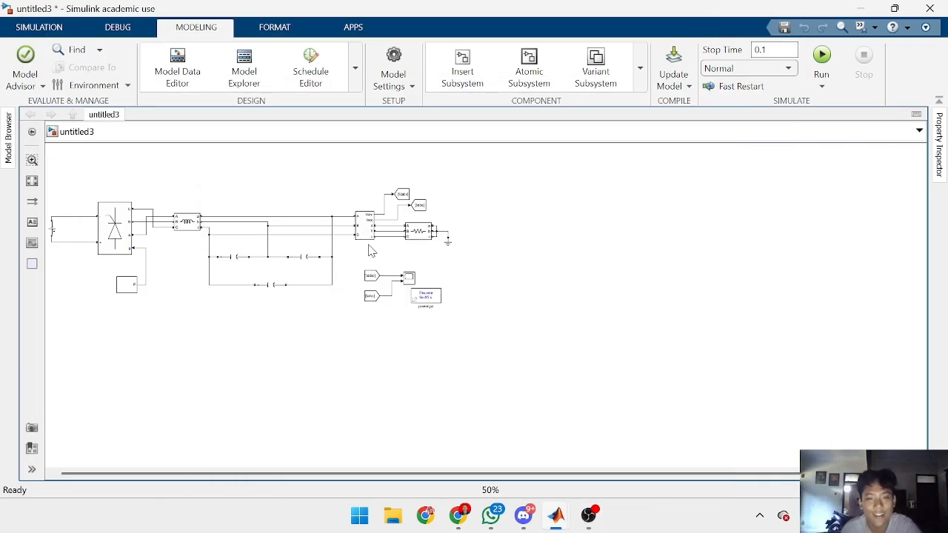
pyautogui.click(409, 279)
pyautogui.doubleClick(409, 279)
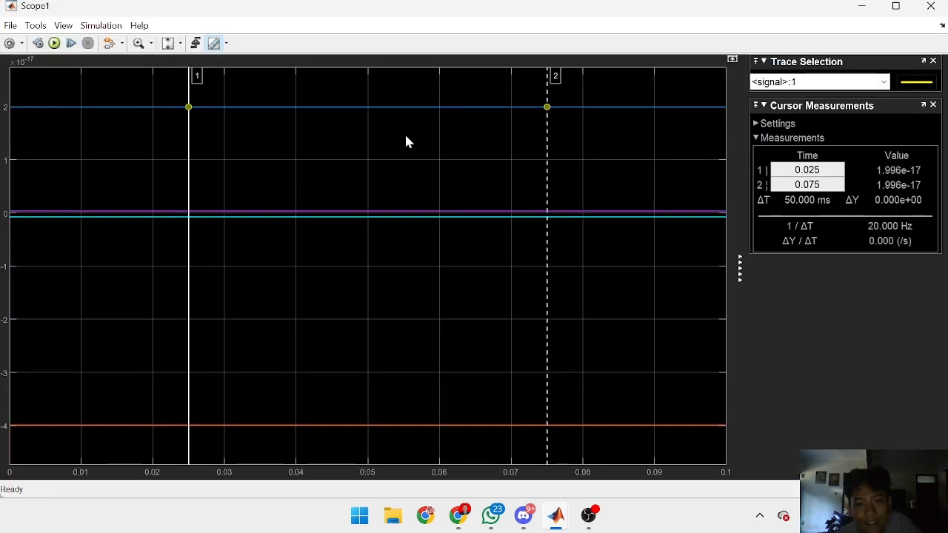
pyautogui.click(213, 44)
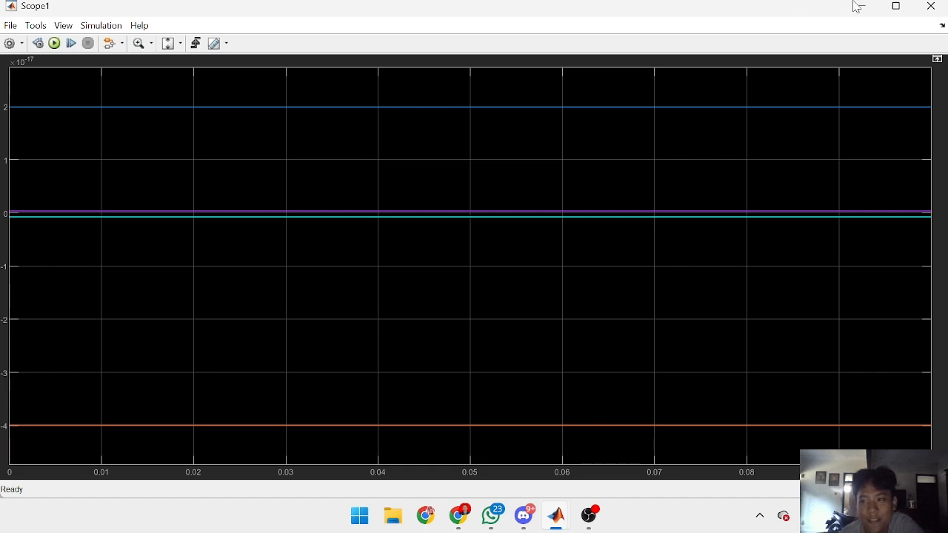
pyautogui.click(861, 6)
# Step: Set the Universal Bridge's power electronic device to IGBT / Diodes
pyautogui.click(110, 244)
pyautogui.doubleClick(109, 245)
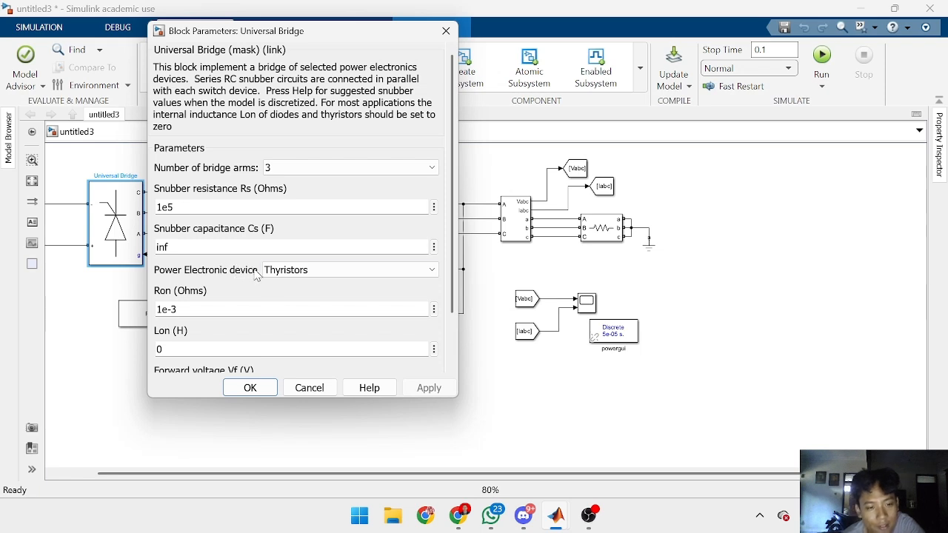
pyautogui.click(299, 270)
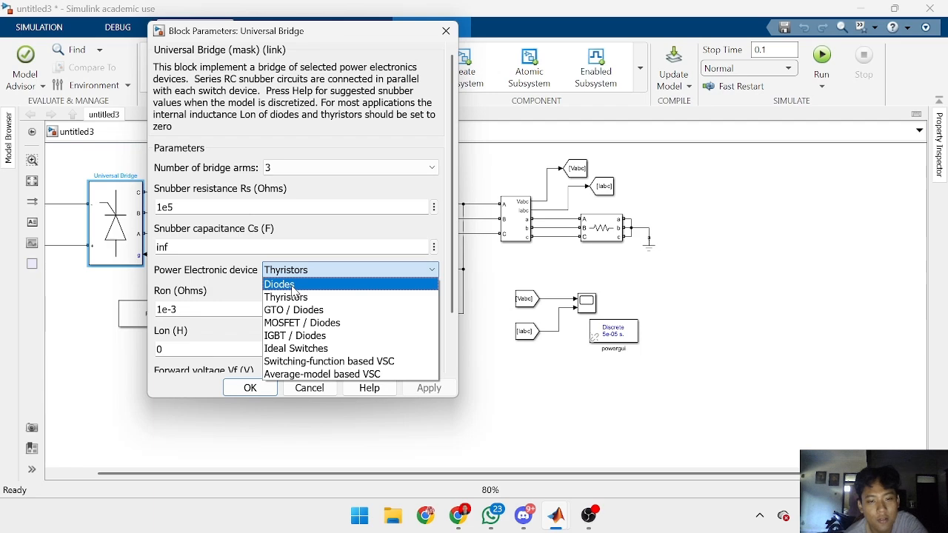
pyautogui.click(286, 339)
pyautogui.scroll(-1, 248, 374)
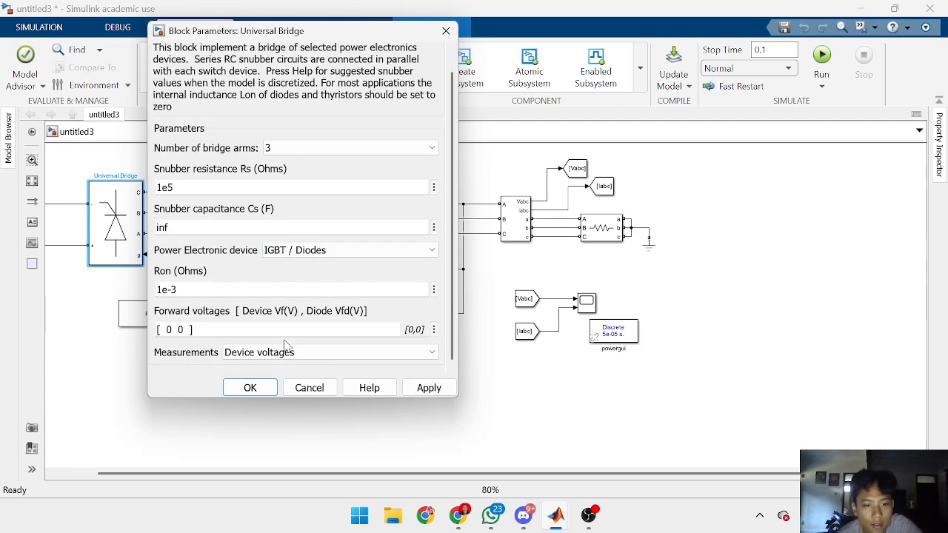
pyautogui.click(250, 386)
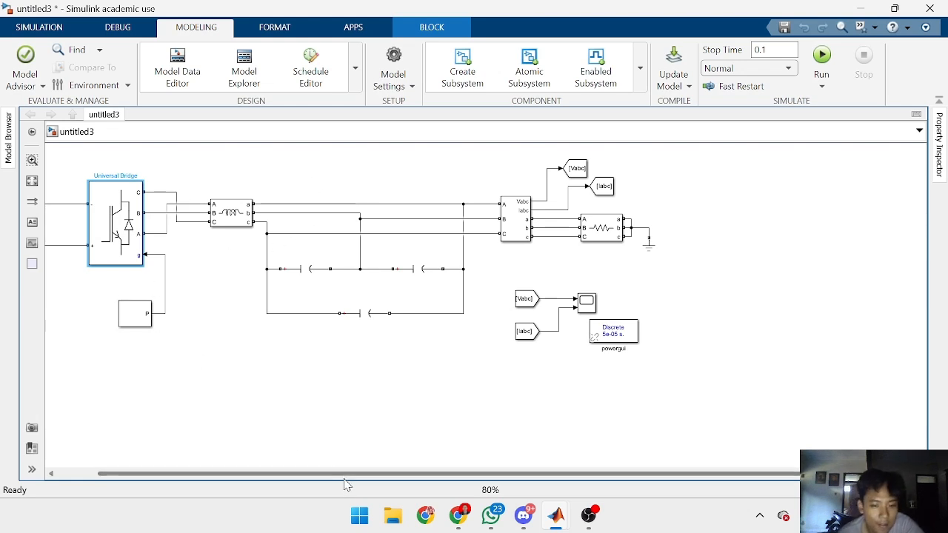
# Step: Review the circuit from the Universal Bridge through the series inductor branch, the resistive load and the three capacitor branches
pyautogui.moveTo(339, 472); pyautogui.dragTo(290, 473)
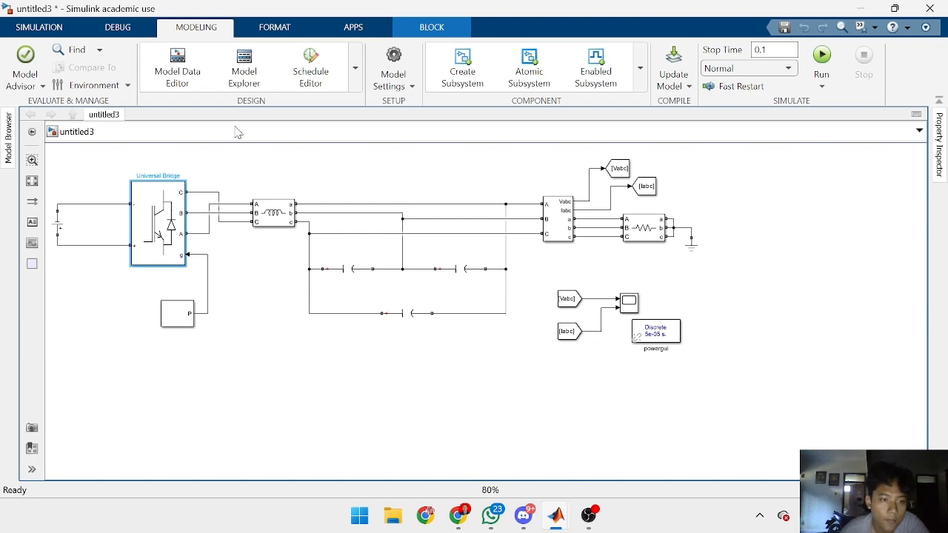
pyautogui.scroll(1, 123, 225)
pyautogui.scroll(-1, 74, 334)
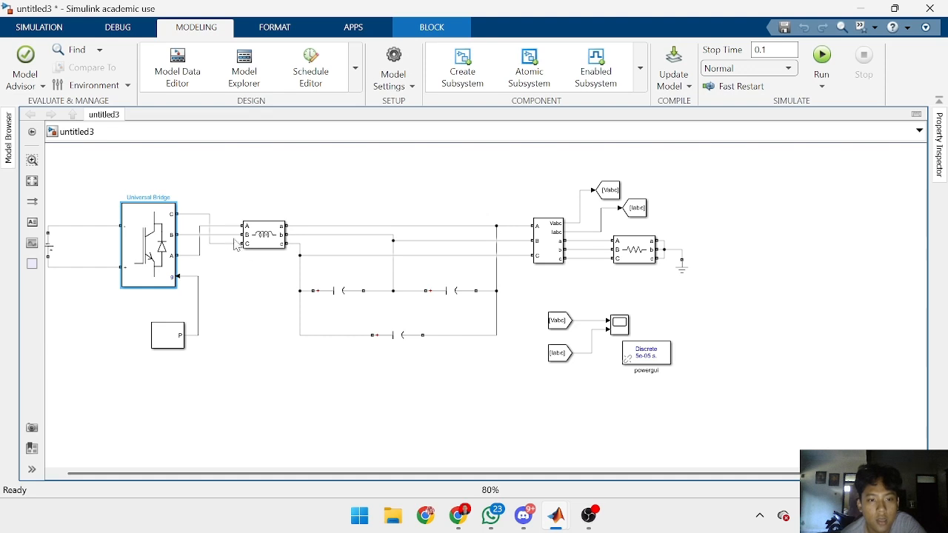
pyautogui.scroll(1, 229, 252)
pyautogui.click(262, 231)
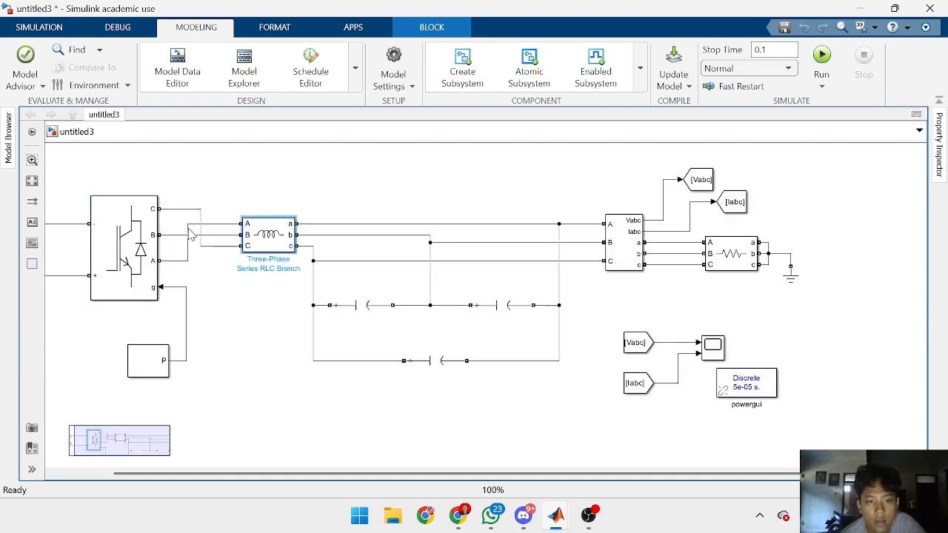
pyautogui.click(738, 263)
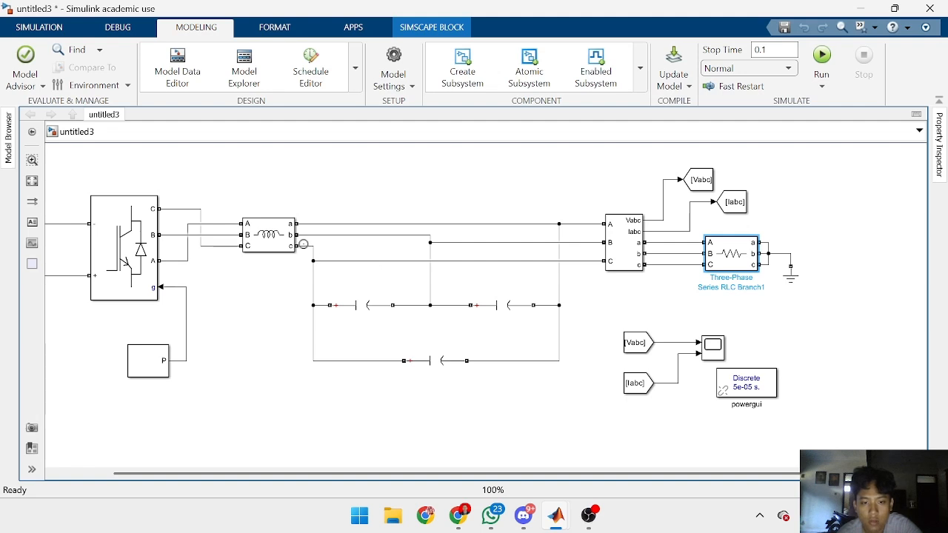
pyautogui.moveTo(302, 244); pyautogui.dragTo(314, 260)
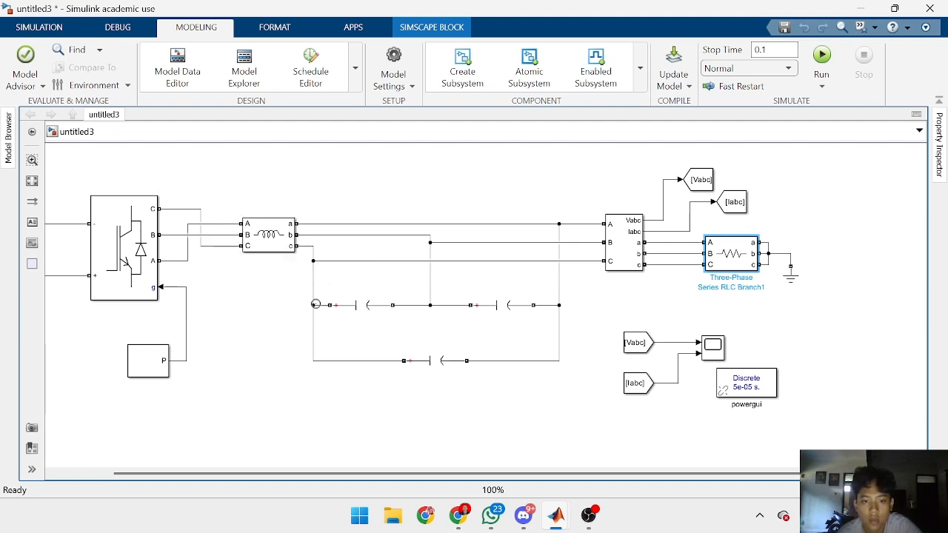
pyautogui.click(363, 315)
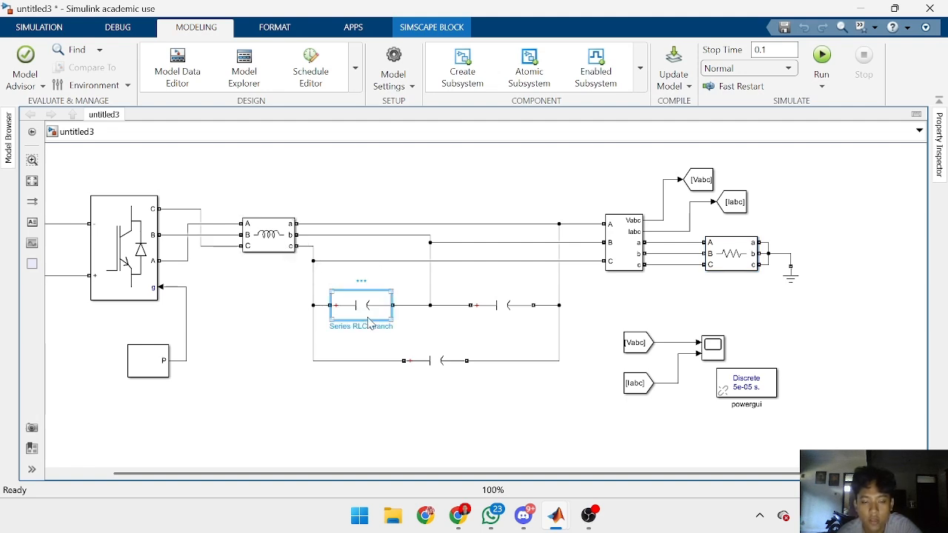
pyautogui.click(502, 305)
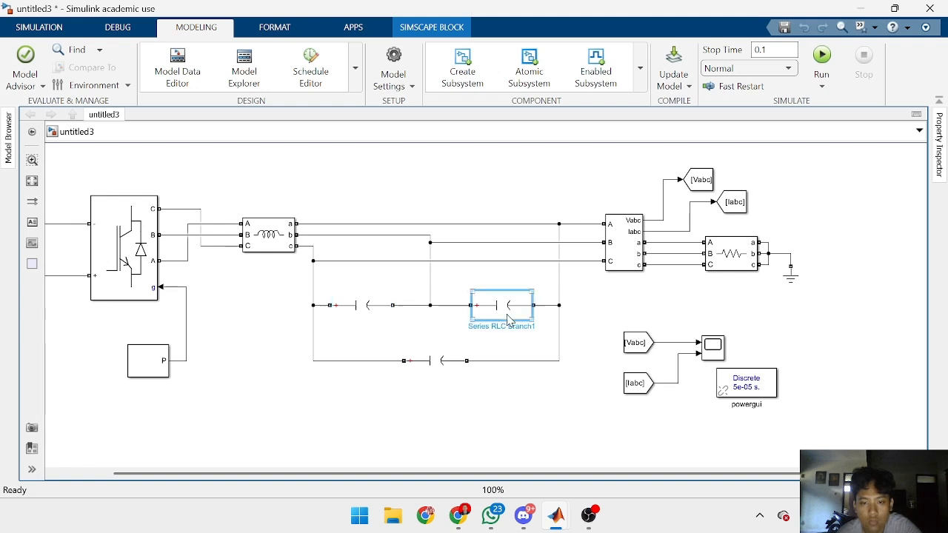
pyautogui.click(434, 360)
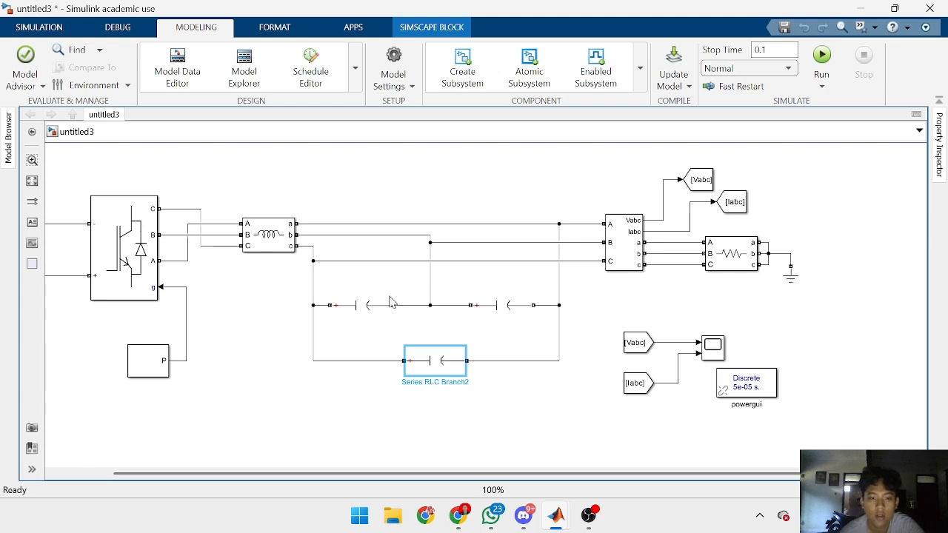
# Step: Review the wiring from the Universal Bridge through the inductor branch and capacitor branches to the V-I measurement and resistive load
pyautogui.click(314, 260)
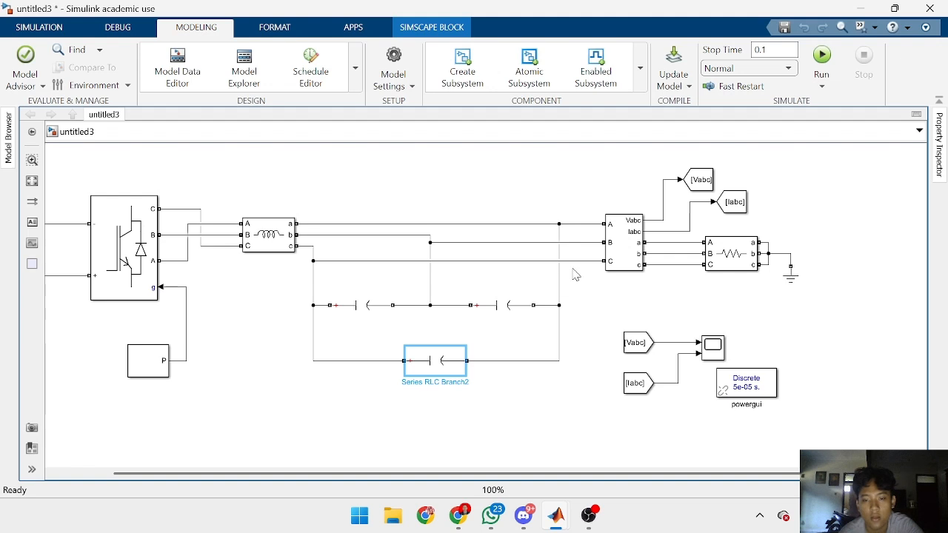
pyautogui.click(570, 224)
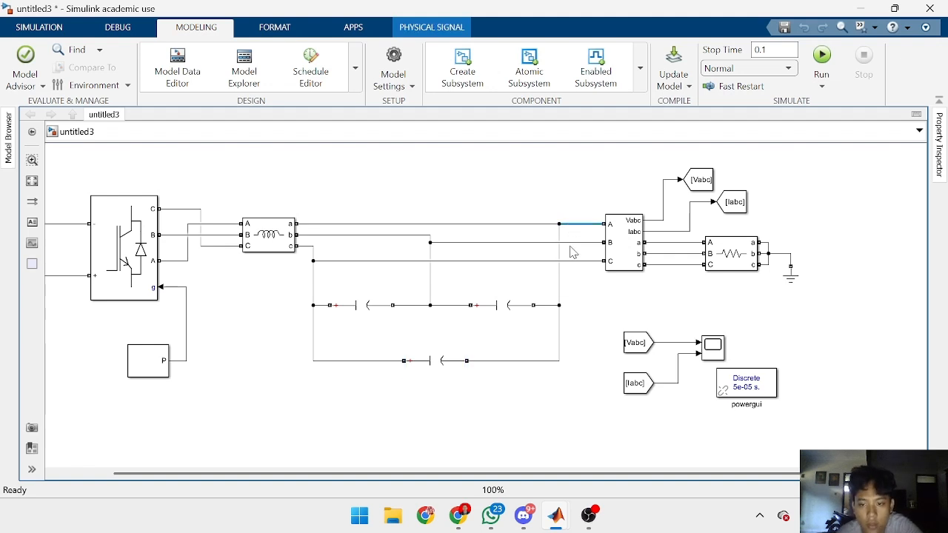
pyautogui.click(563, 314)
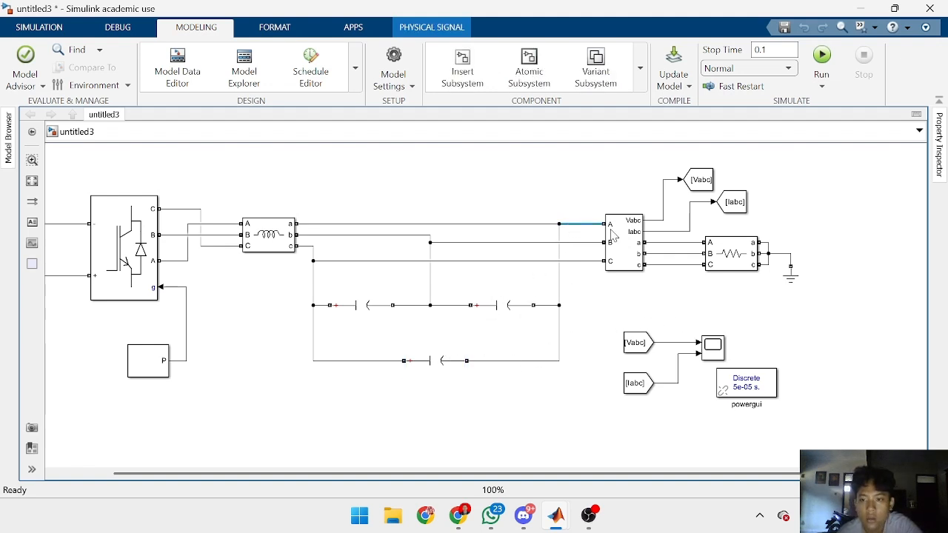
pyautogui.click(747, 260)
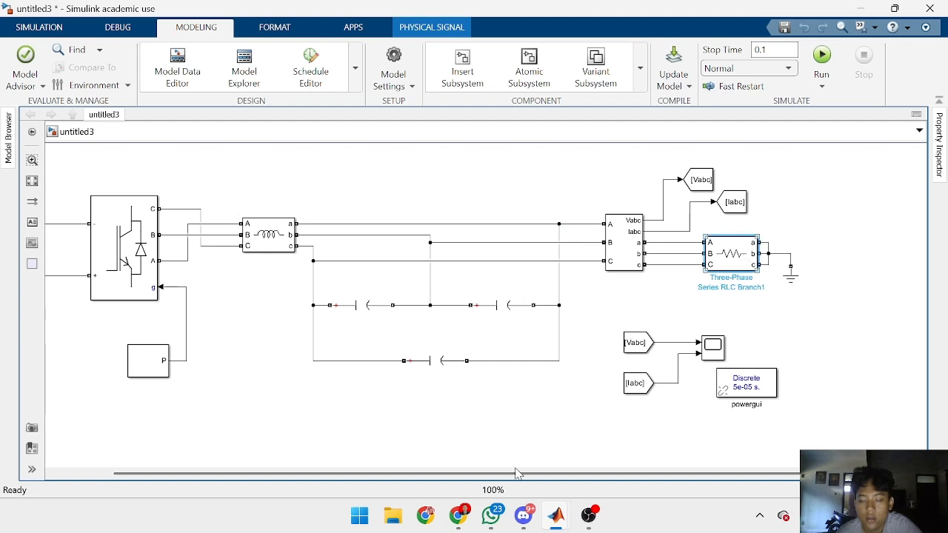
pyautogui.moveTo(444, 473); pyautogui.dragTo(363, 472)
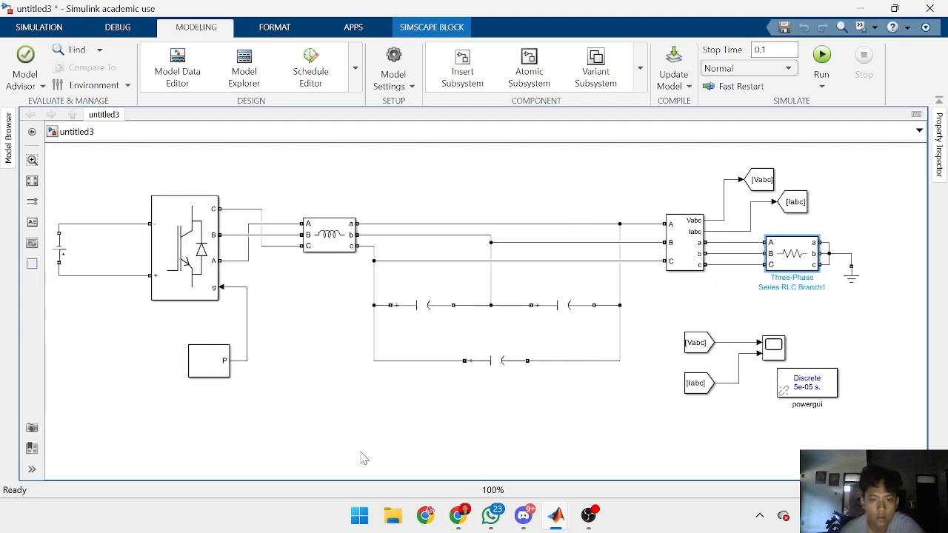
pyautogui.click(164, 238)
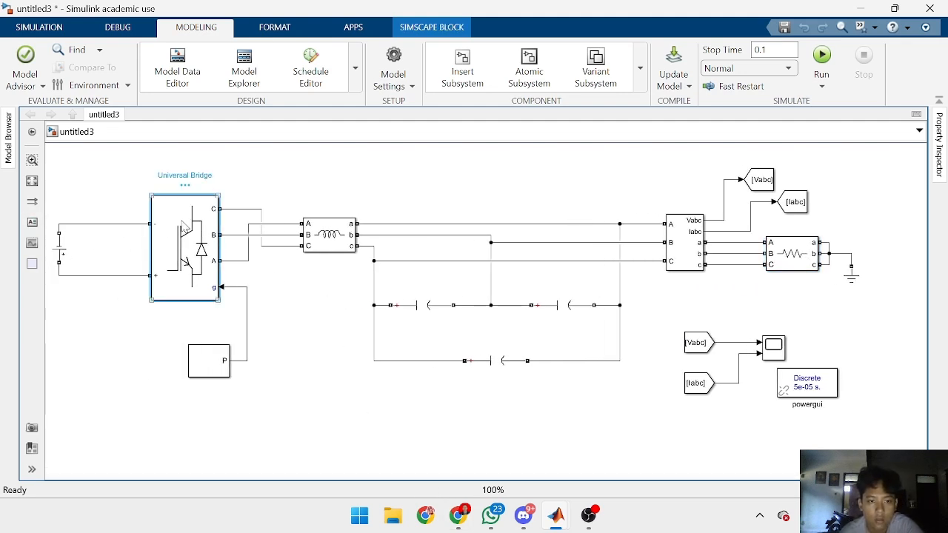
pyautogui.keyDown('shift'); pyautogui.click(313, 238); pyautogui.keyUp('shift')
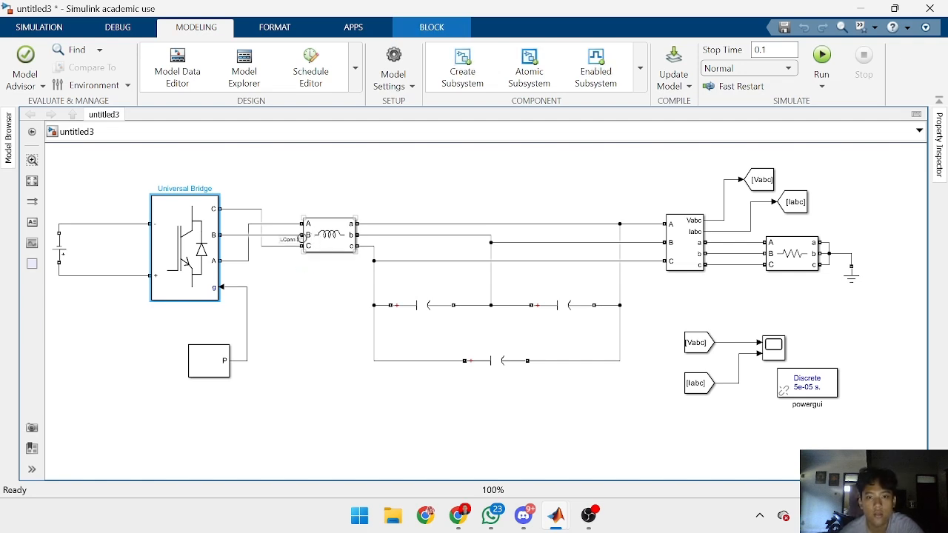
pyautogui.click(685, 241)
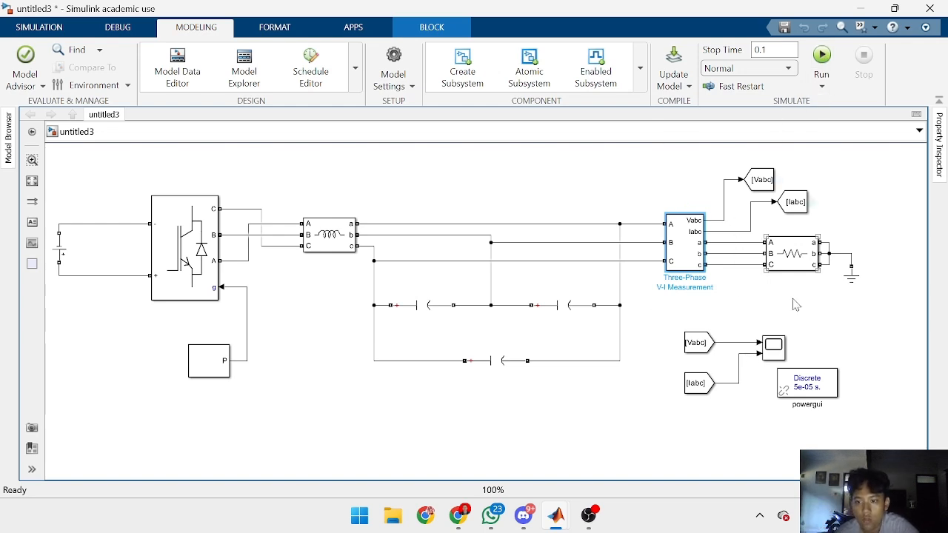
# Step: Run the simulation, view the three-phase voltage and current traces in the scope, and put the scope window away
pyautogui.click(822, 56)
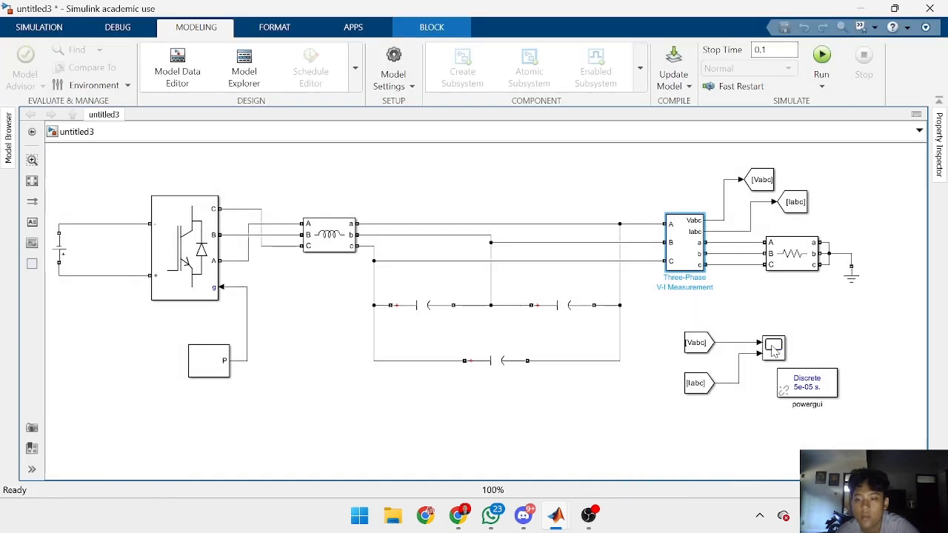
pyautogui.click(774, 351)
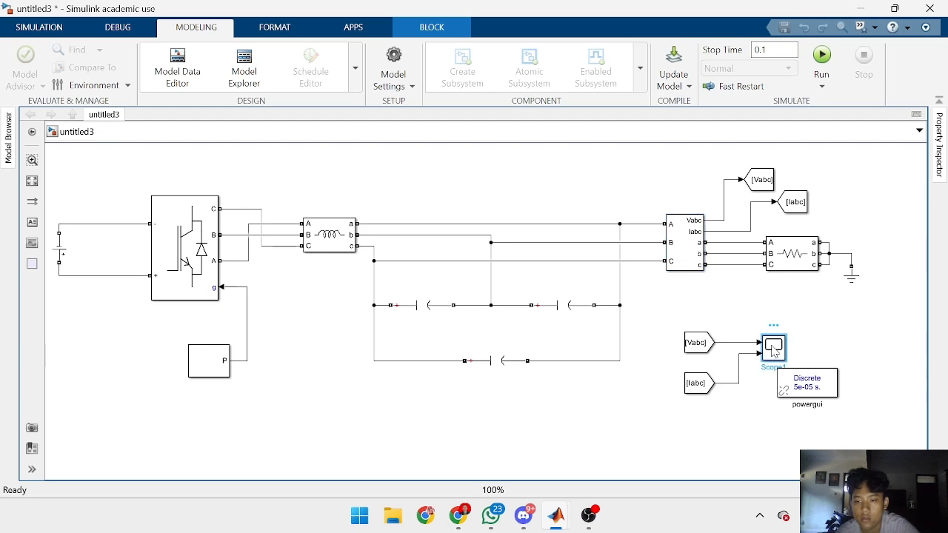
pyautogui.doubleClick(773, 351)
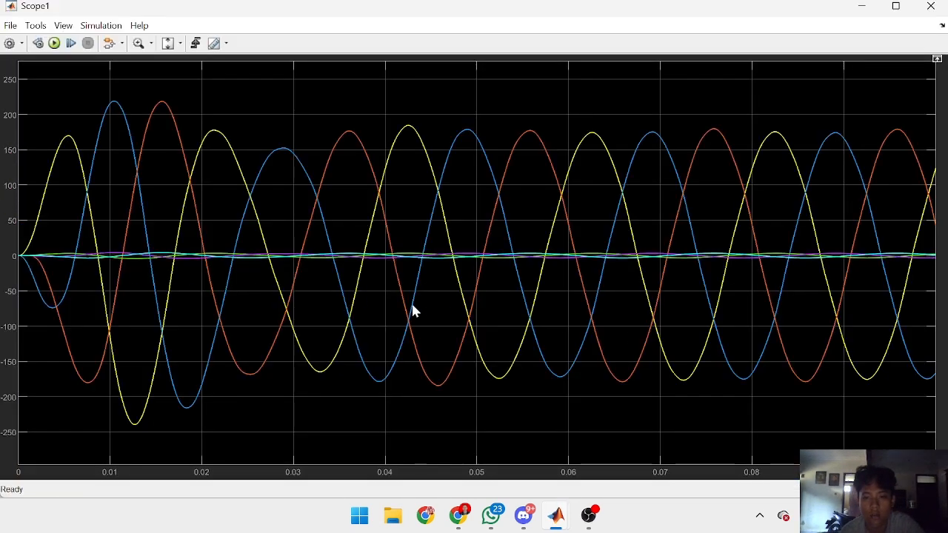
pyautogui.click(150, 44)
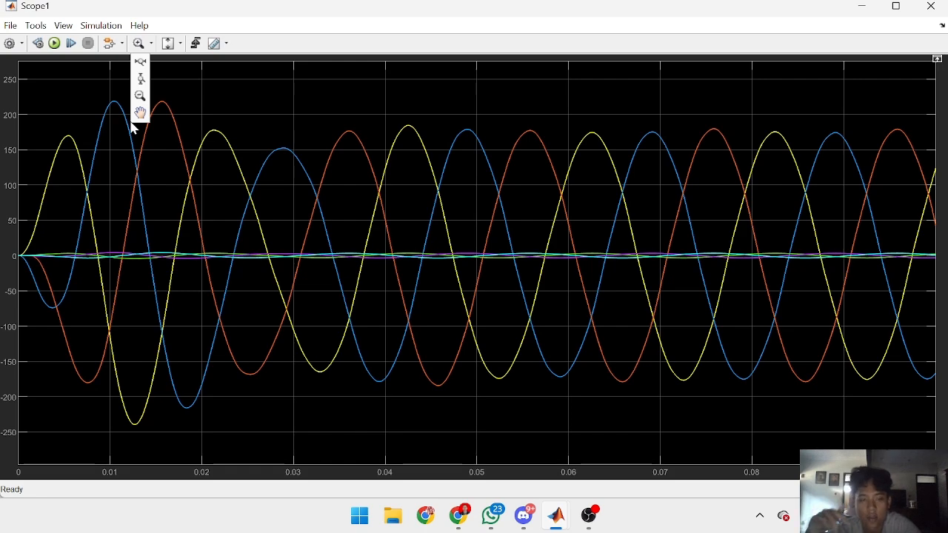
pyautogui.click(323, 15)
pyautogui.moveTo(324, 15); pyautogui.dragTo(353, 215)
pyautogui.click(797, 213)
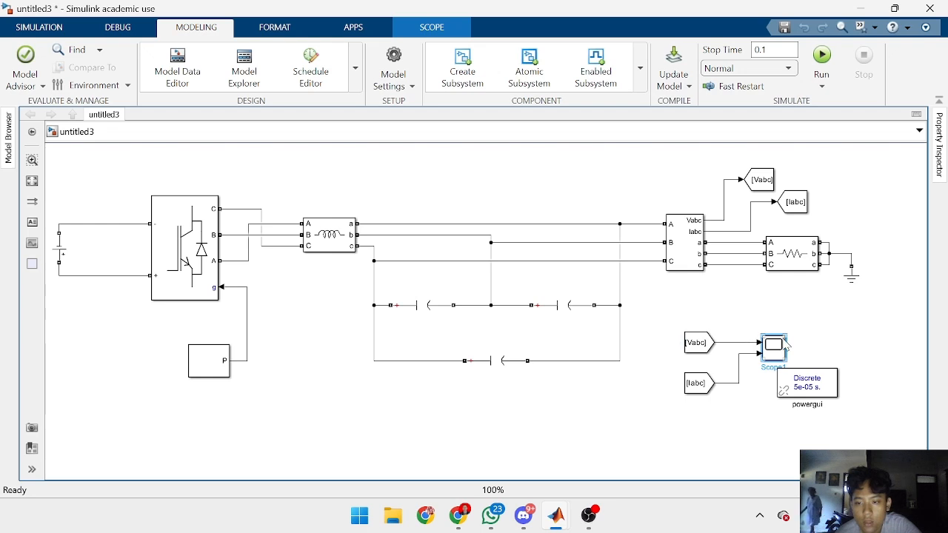
# Step: Delete the Iabc From block and its line to the scope
pyautogui.click(709, 383)
pyautogui.press('Delete')
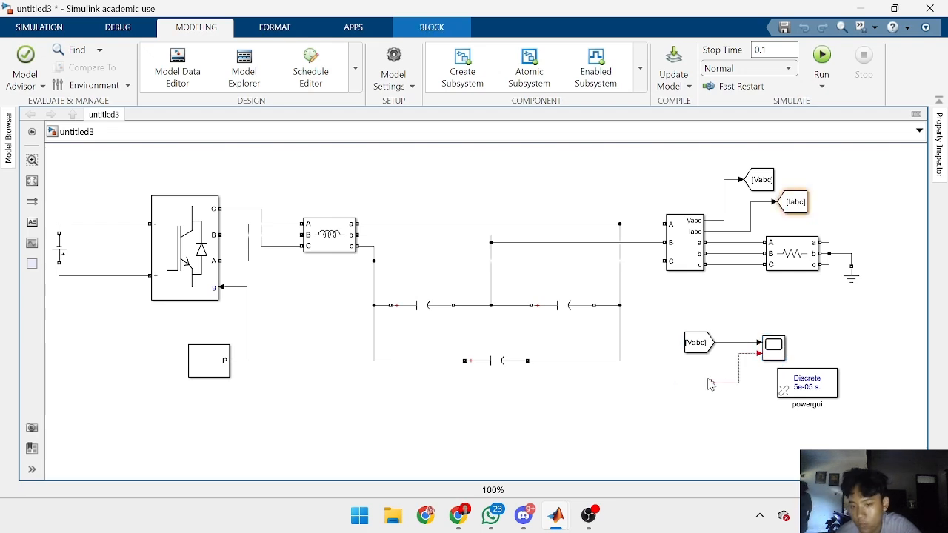
pyautogui.click(738, 378)
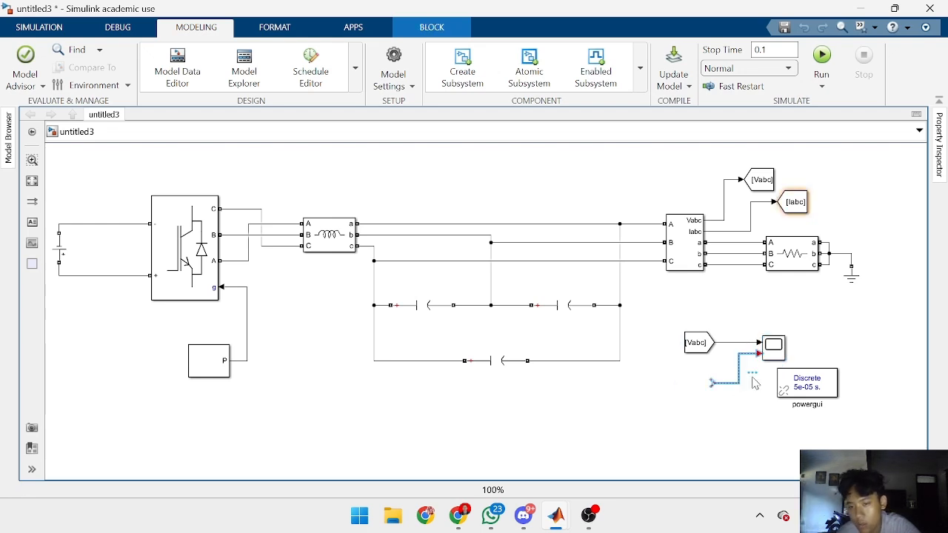
pyautogui.press('Delete')
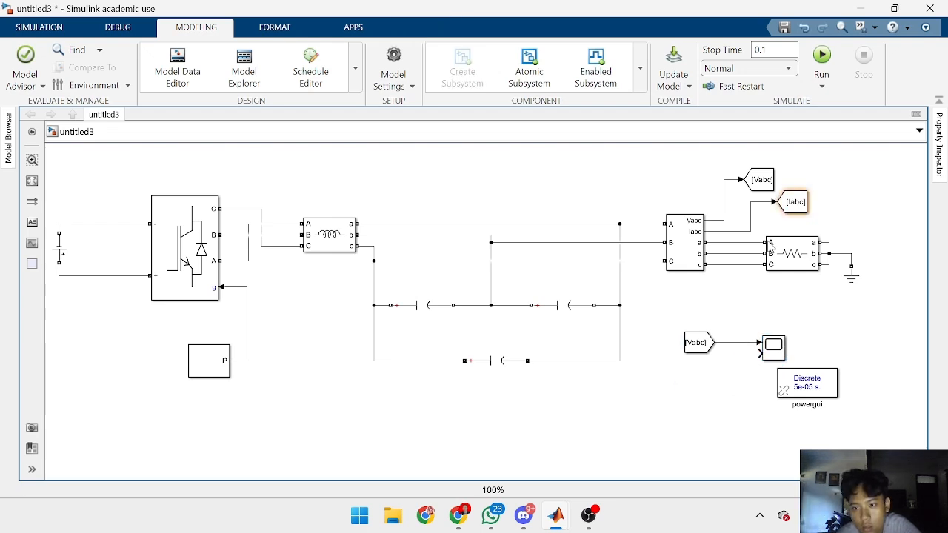
# Step: Run the simulation with only Vabc connected and view the voltage traces in the scope
pyautogui.click(820, 59)
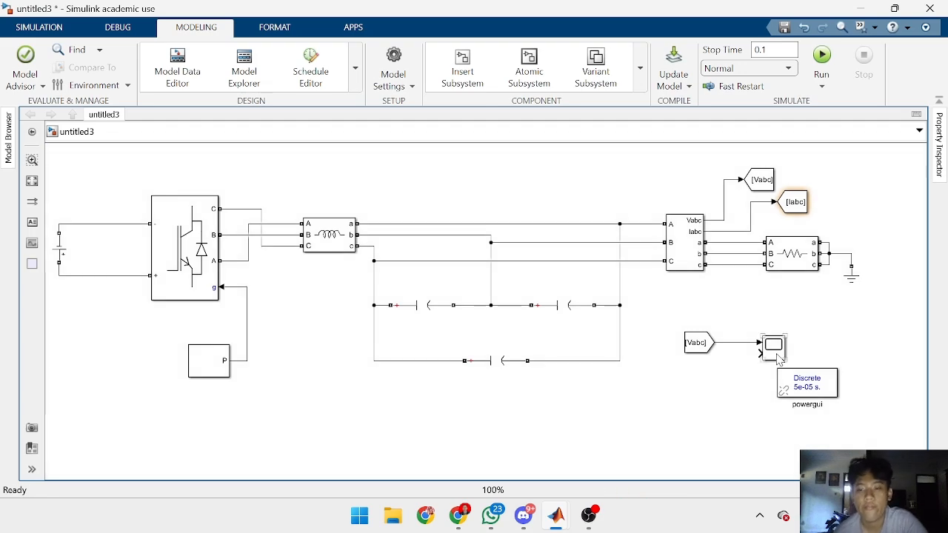
pyautogui.doubleClick(775, 354)
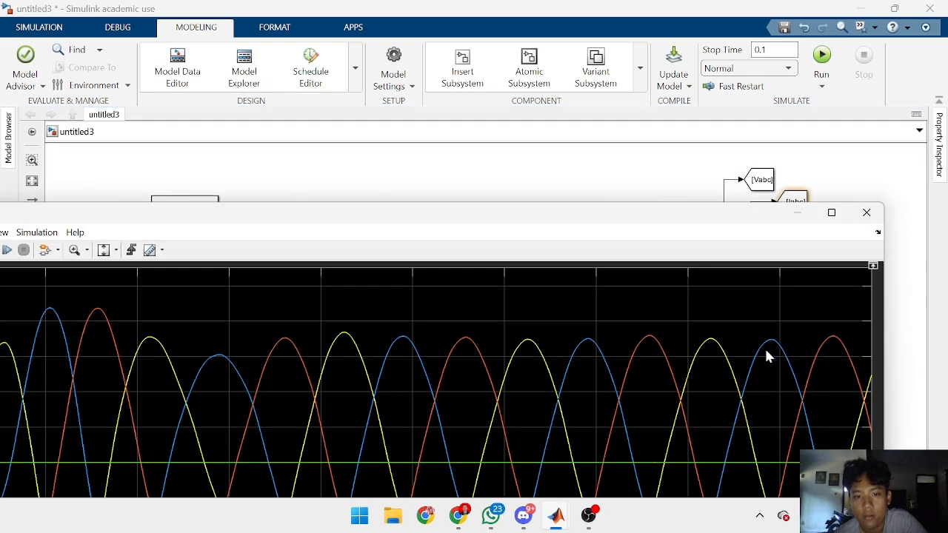
pyautogui.moveTo(566, 217); pyautogui.dragTo(633, 4)
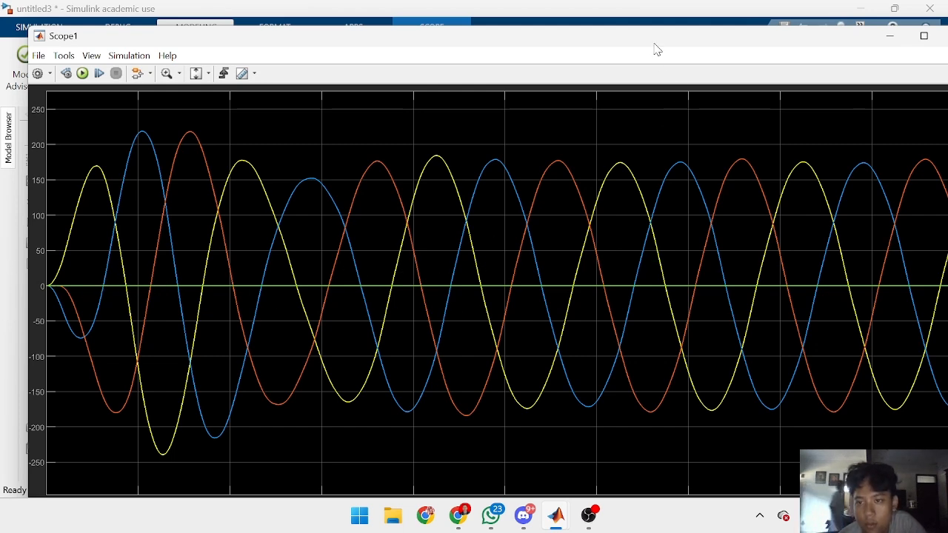
pyautogui.moveTo(655, 42); pyautogui.dragTo(582, 61)
pyautogui.click(817, 51)
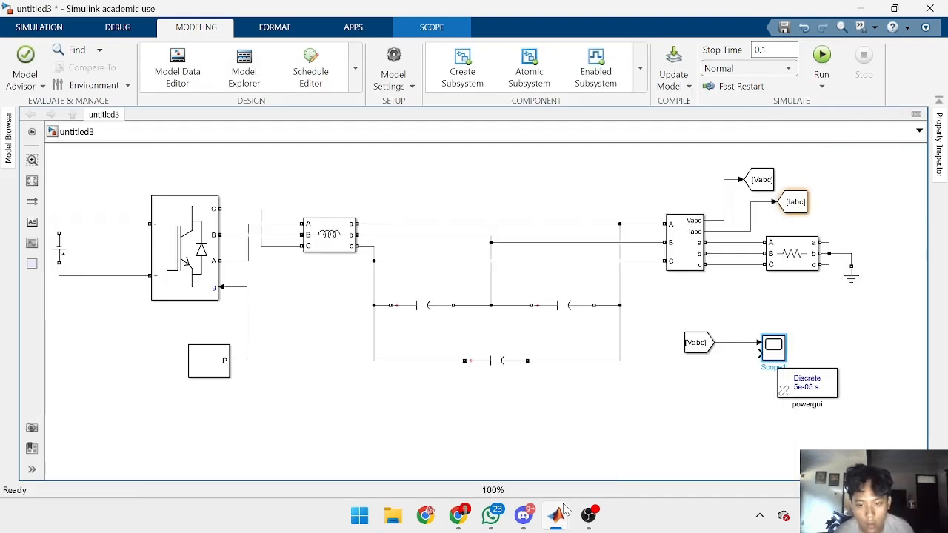
# Step: View the scope with only the Iabc signal connected to it and minimize the scope window
pyautogui.click(581, 518)
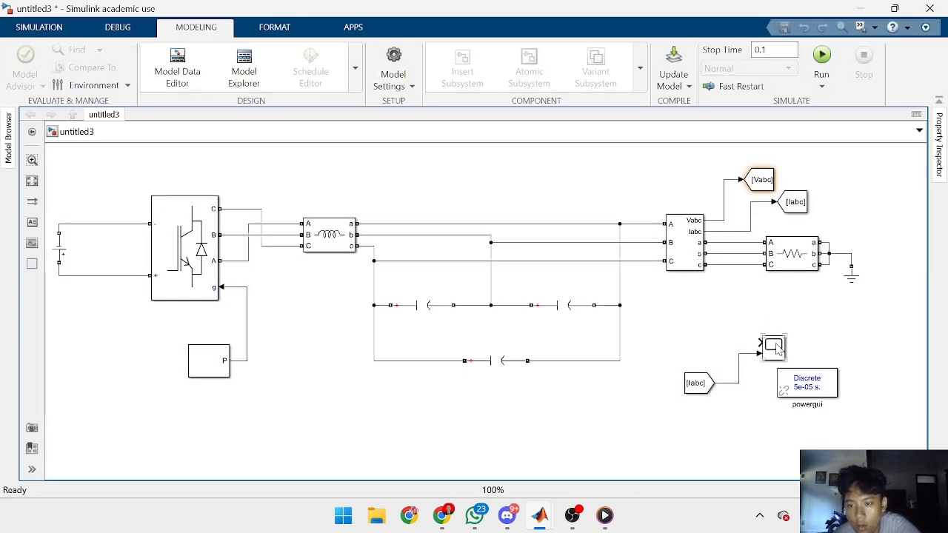
pyautogui.doubleClick(775, 346)
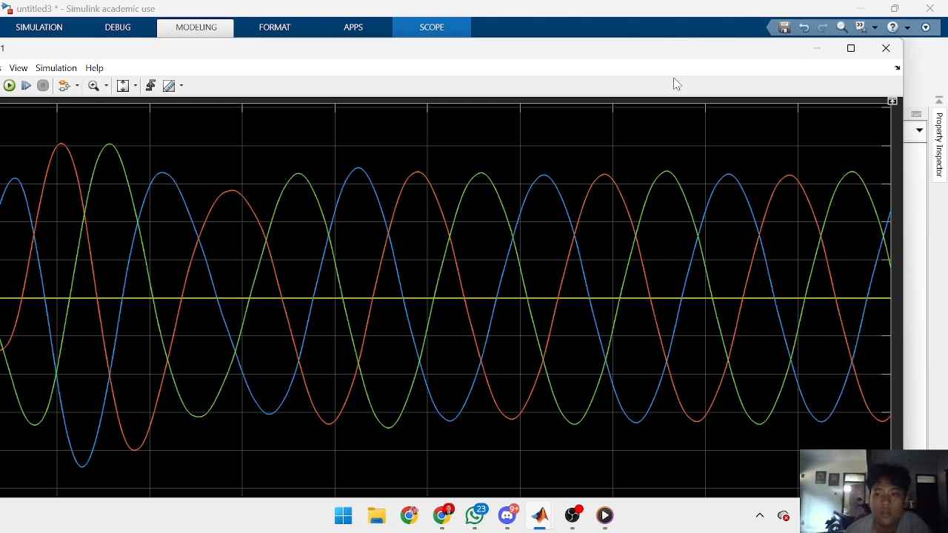
pyautogui.click(820, 49)
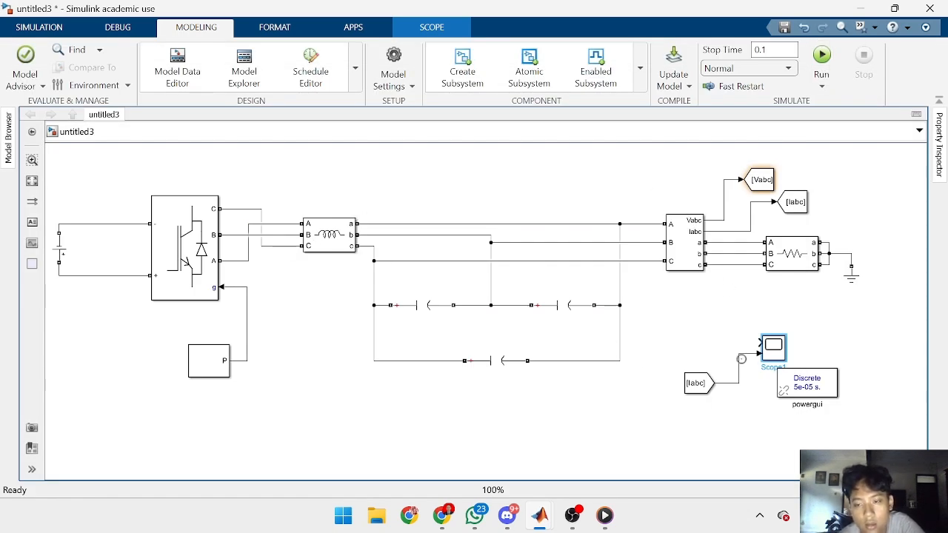
# Step: Undo the removal of the Vabc From block and its line to the scope
pyautogui.click(728, 294)
pyautogui.hotkey('ctrl', 'z')
pyautogui.hotkey('ctrl', 'z')
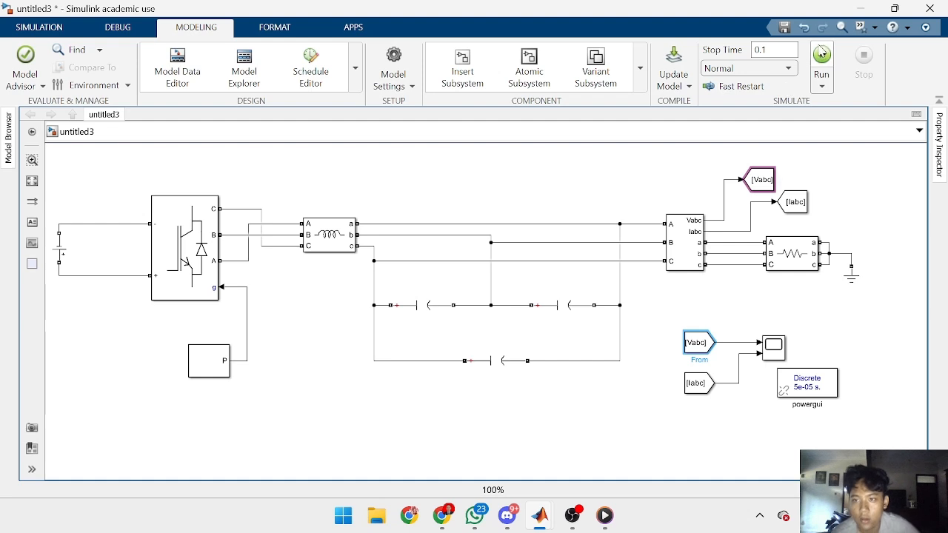
# Step: Set the inductance of the three-phase series inductor branch to 15e-3 H
pyautogui.doubleClick(329, 244)
pyautogui.tripleClick(385, 264)
pyautogui.doubleClick(383, 264)
pyautogui.tripleClick(381, 265)
pyautogui.doubleClick(380, 264)
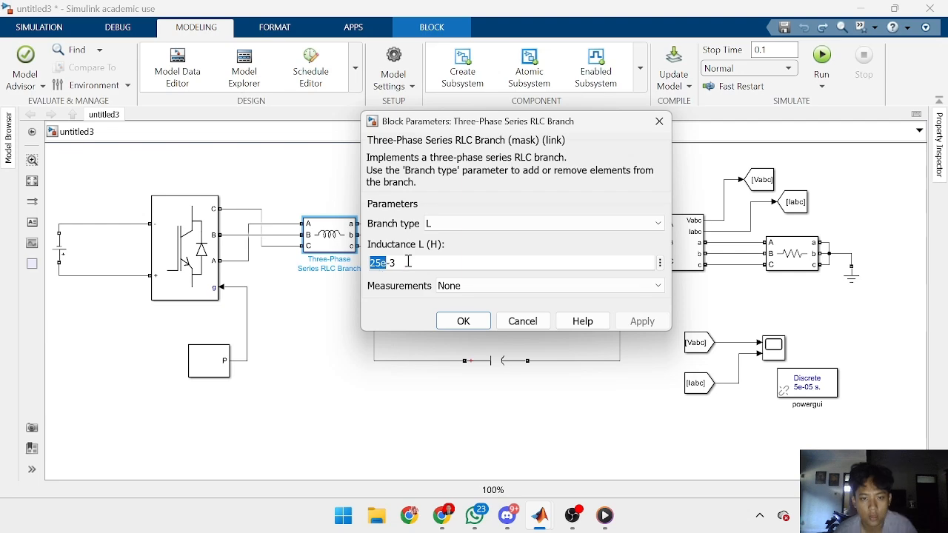
pyautogui.write('15')
pyautogui.press('Return')
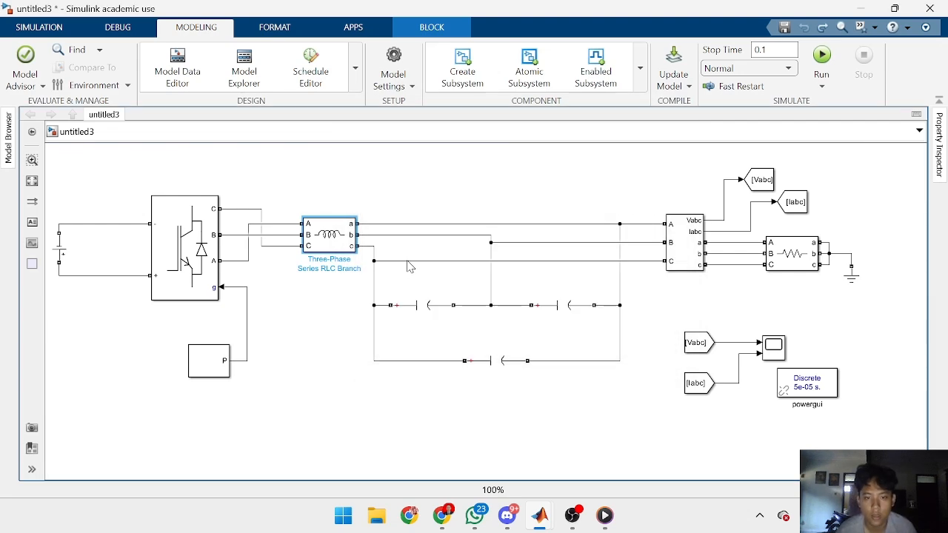
# Step: Change the resistance of the three-phase resistive load branch
pyautogui.doubleClick(794, 238)
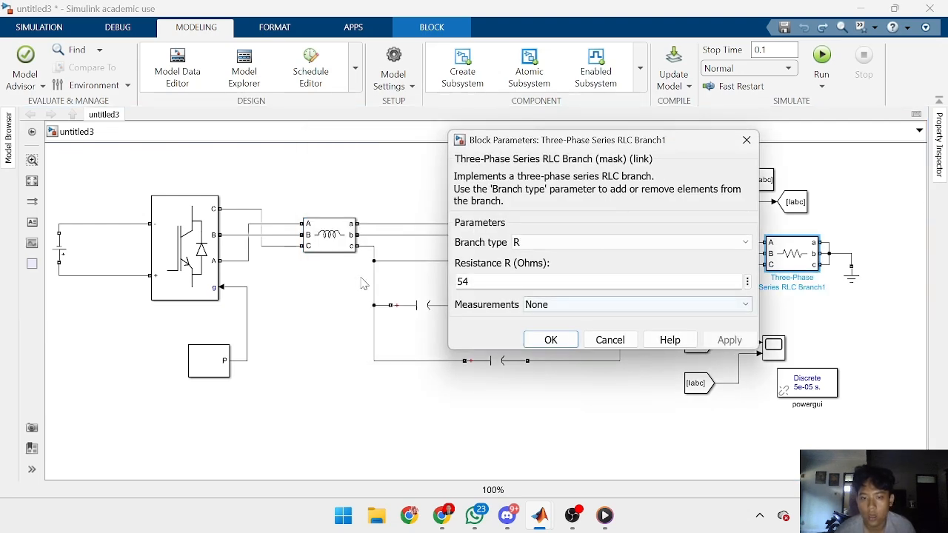
pyautogui.doubleClick(474, 279)
pyautogui.write('4')
pyautogui.press('Return')
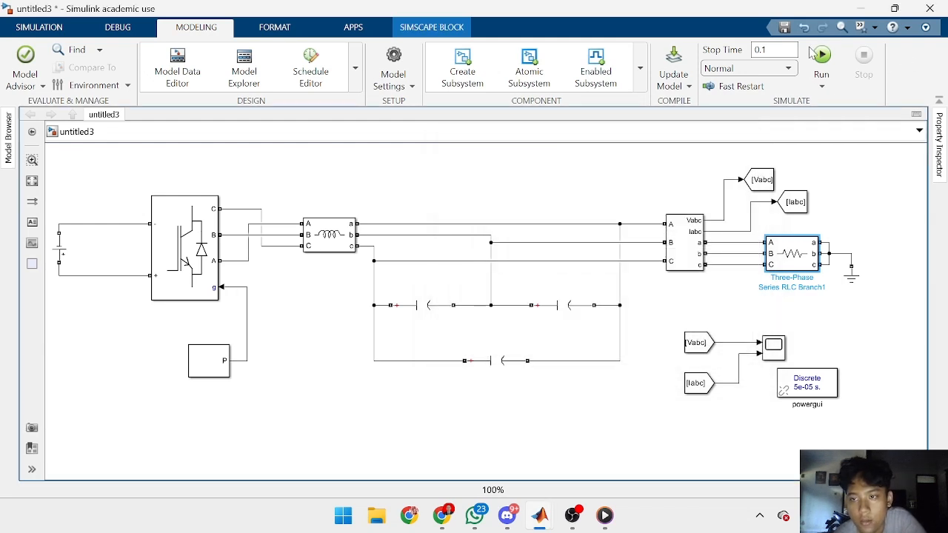
# Step: Run the simulation with the changed inductance and load, view the scope traces in a maximized window, and close the scope
pyautogui.click(829, 62)
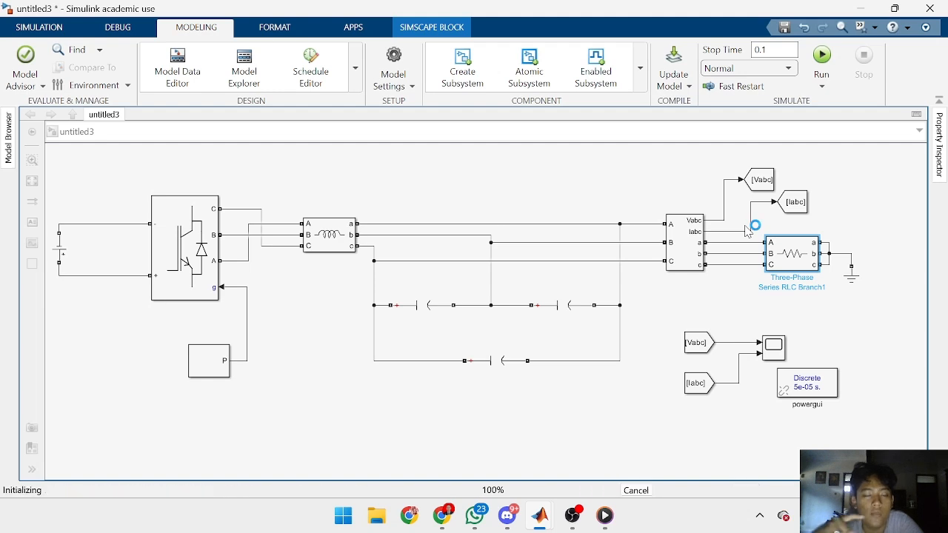
pyautogui.click(771, 359)
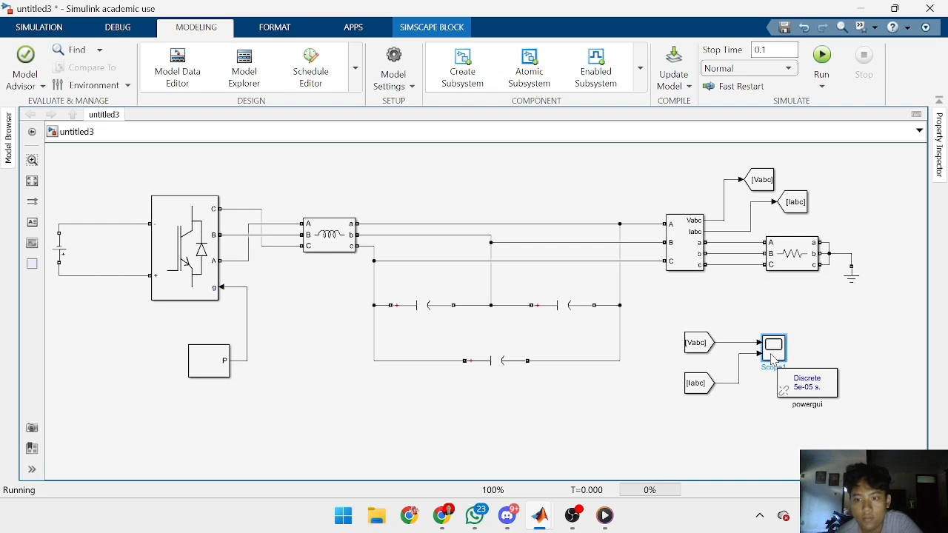
pyautogui.doubleClick(772, 359)
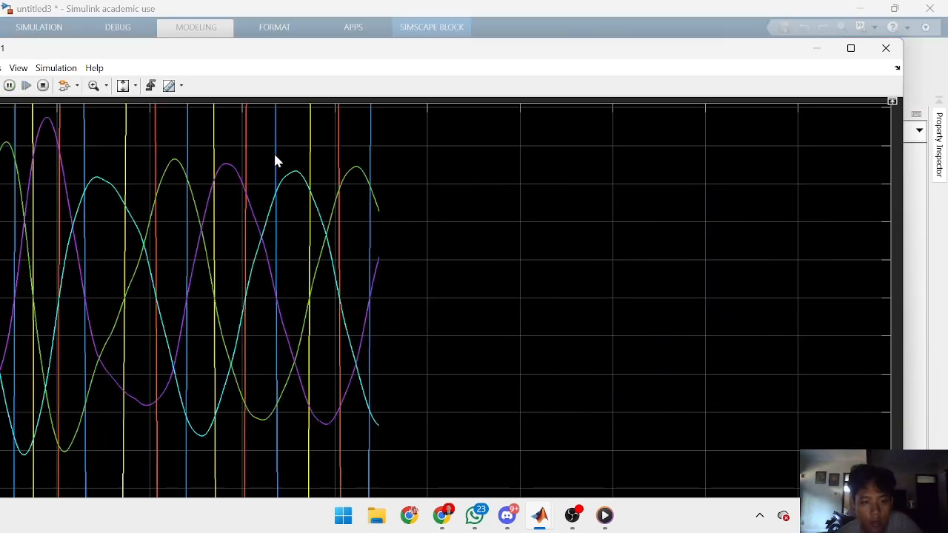
pyautogui.moveTo(278, 54); pyautogui.dragTo(347, 2)
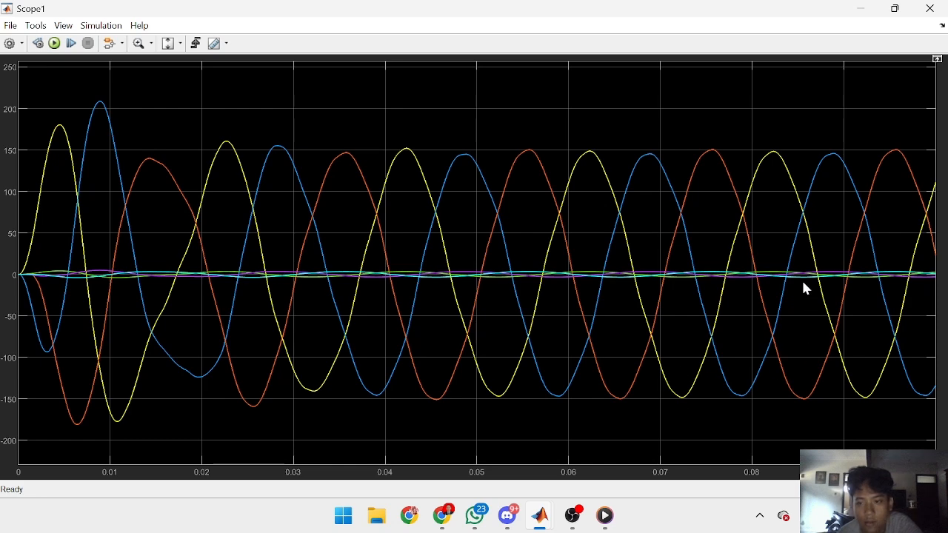
pyautogui.click(929, 8)
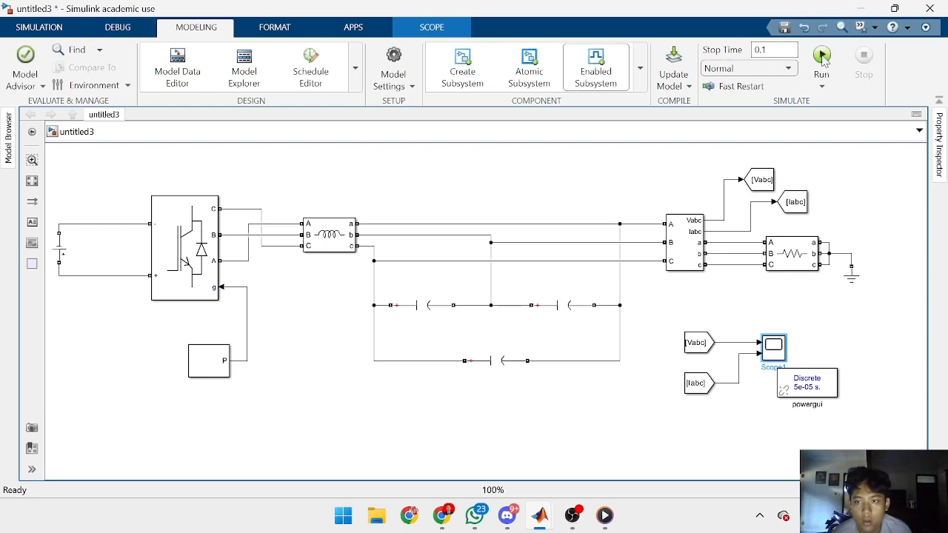
# Step: Reopen the scope and rerun the simulation from it
pyautogui.doubleClick(776, 355)
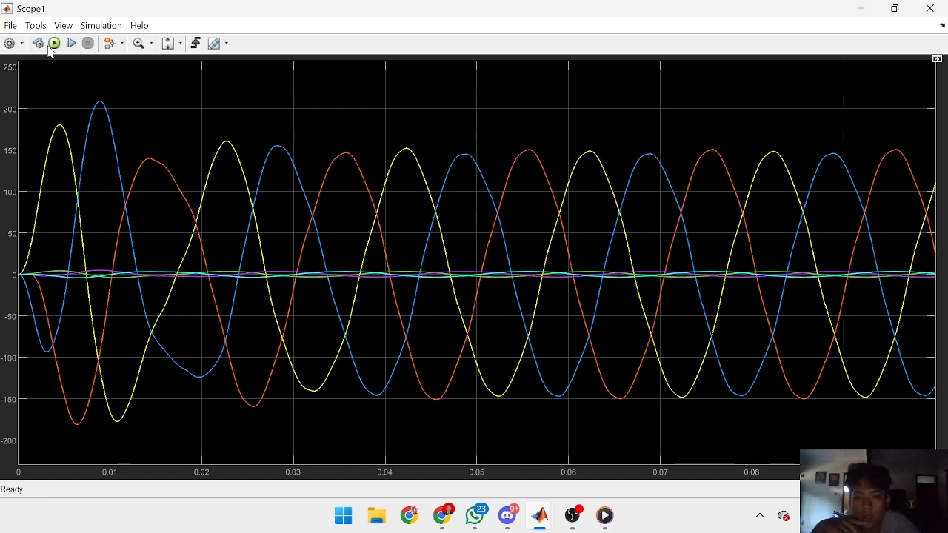
pyautogui.click(53, 43)
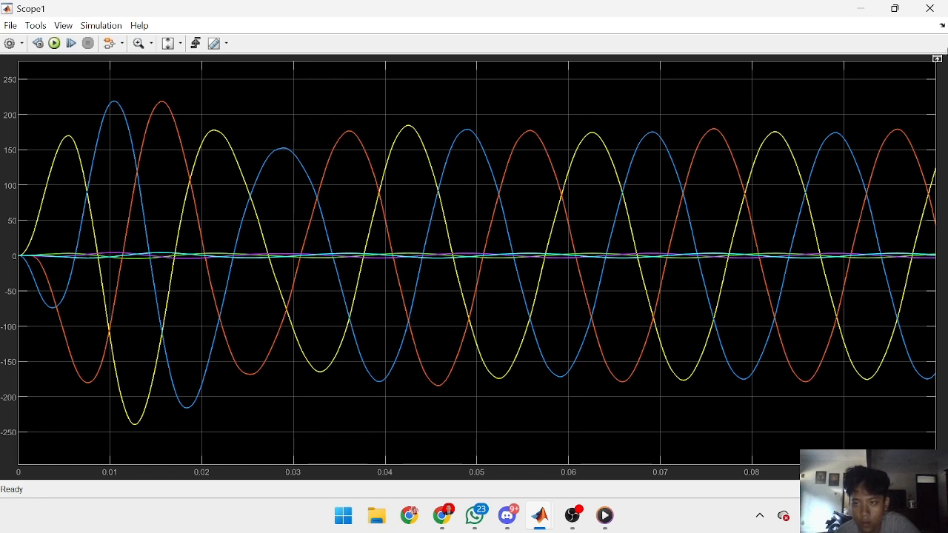
# Step: Close the scope and check the parameters of the three-phase inductor branch and the upper-left filter capacitor without changing them
pyautogui.click(929, 8)
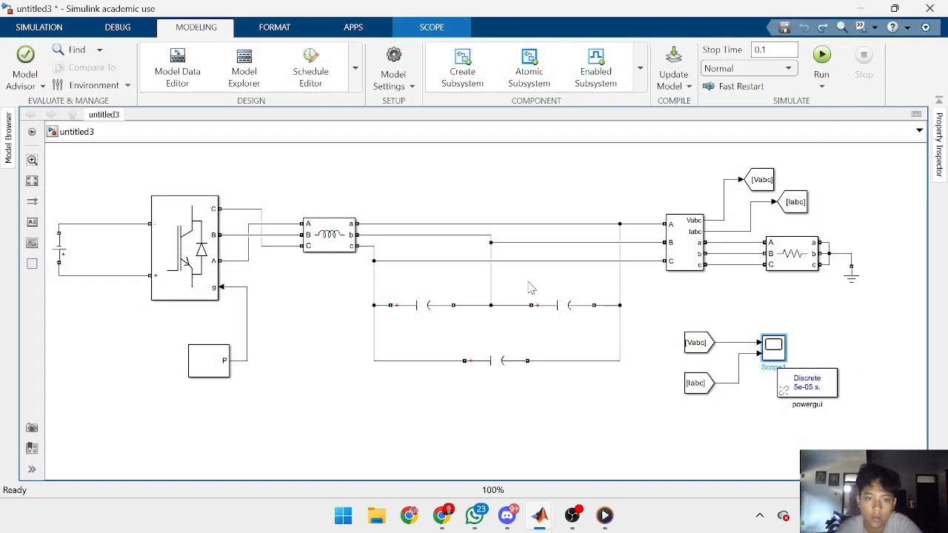
pyautogui.doubleClick(330, 250)
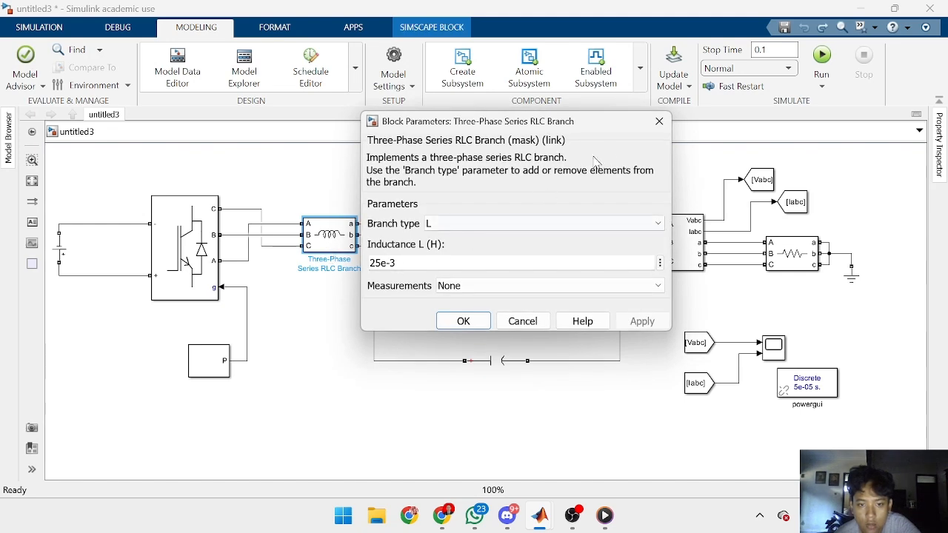
pyautogui.click(654, 123)
pyautogui.click(442, 310)
pyautogui.doubleClick(442, 309)
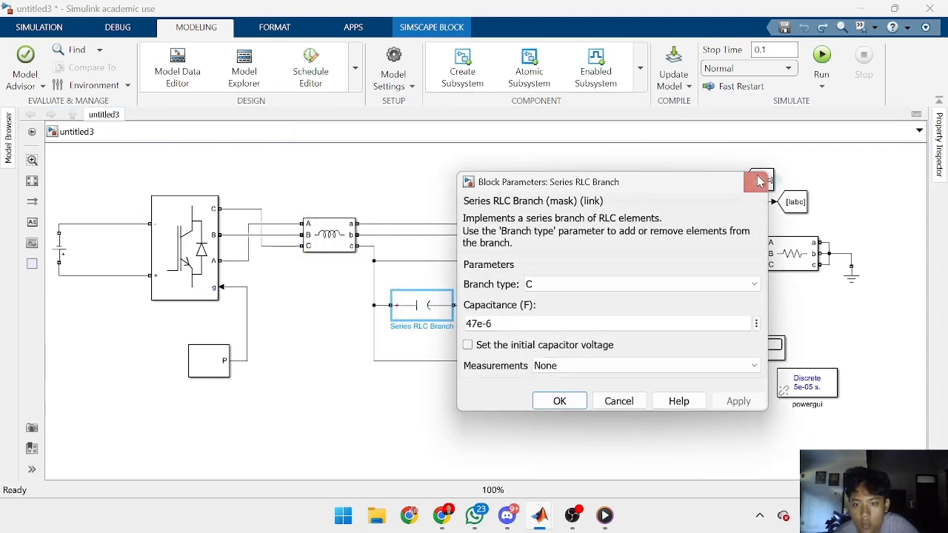
pyautogui.click(755, 181)
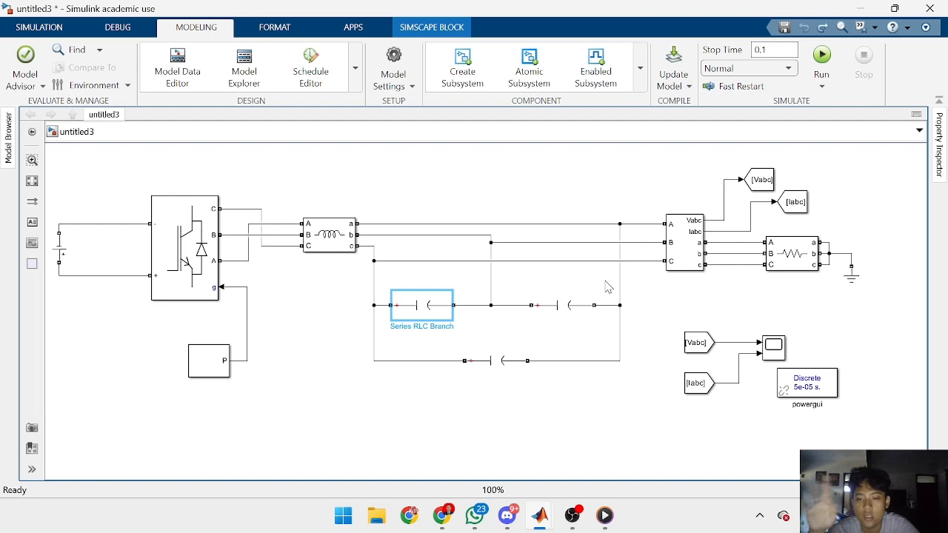
# Step: Review the SVPWM generator's parameters and set the output voltage magnitude (modulation index) to 0.1
pyautogui.doubleClick(222, 360)
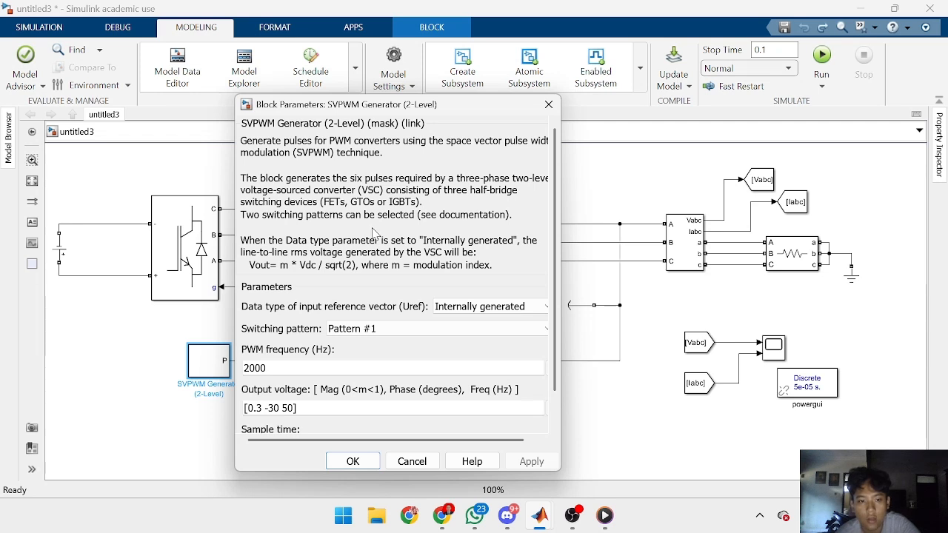
pyautogui.scroll(-1, 360, 243)
pyautogui.scroll(1, 298, 245)
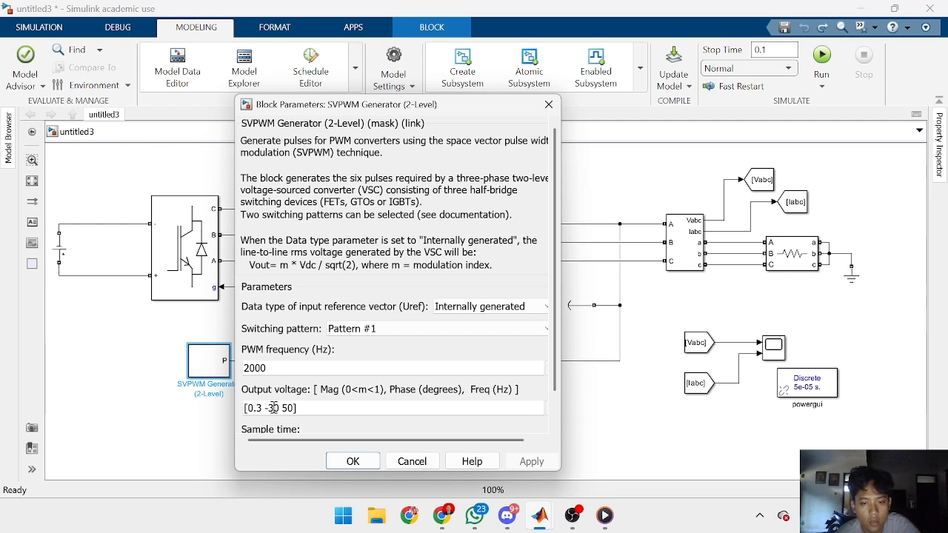
pyautogui.scroll(-1, 347, 292)
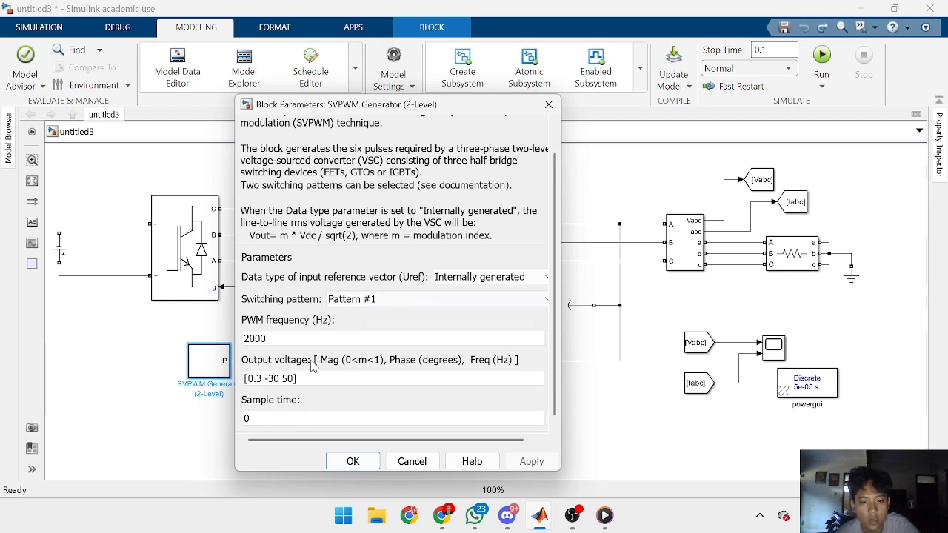
pyautogui.click(268, 379)
pyautogui.click(270, 380)
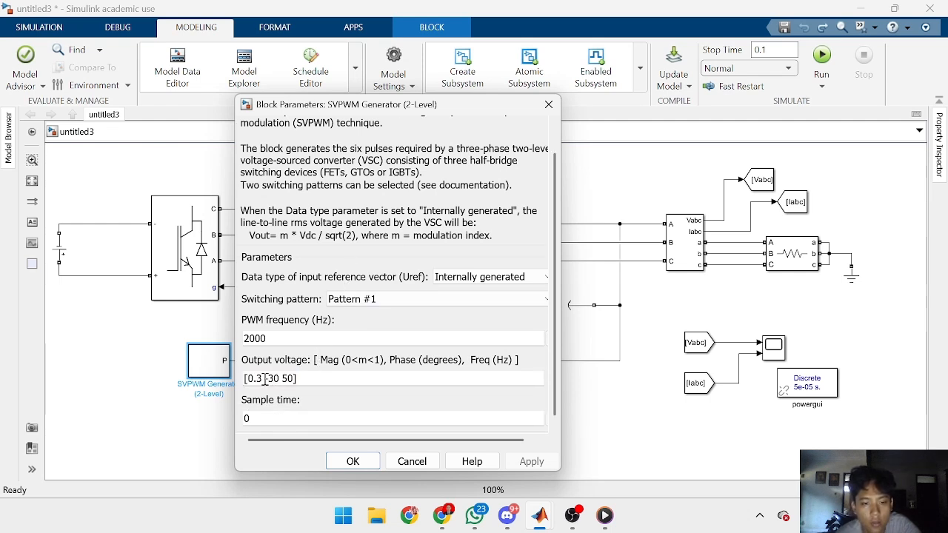
pyautogui.click(258, 378)
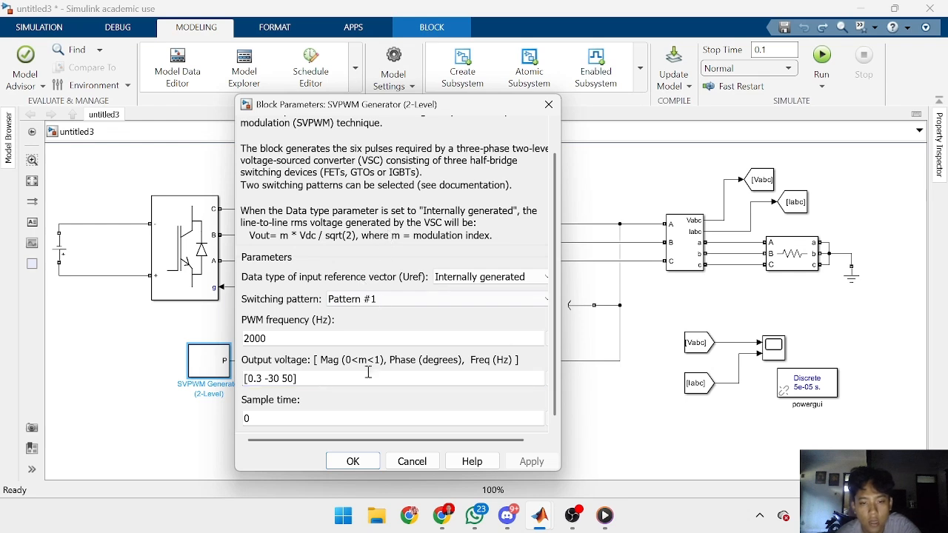
pyautogui.click(289, 379)
pyautogui.scroll(1, 289, 333)
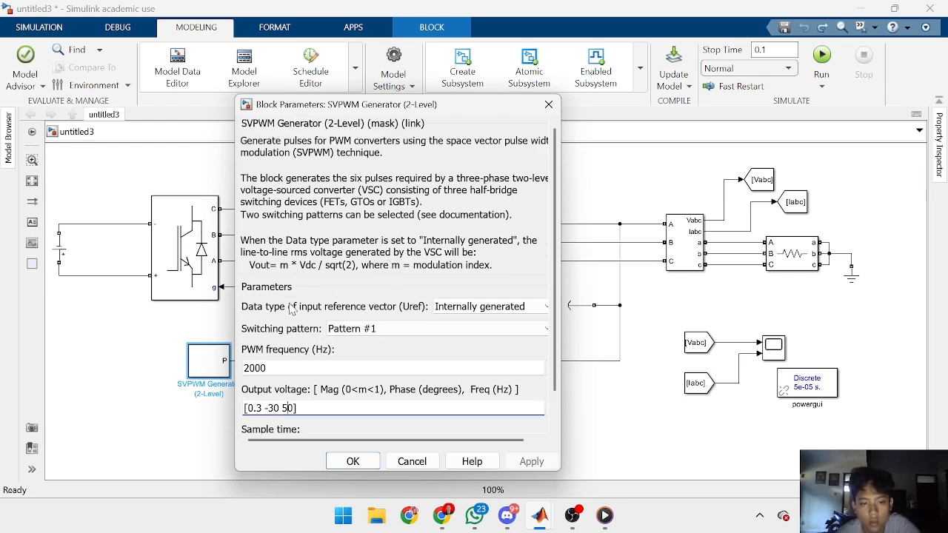
pyautogui.scroll(-1, 252, 276)
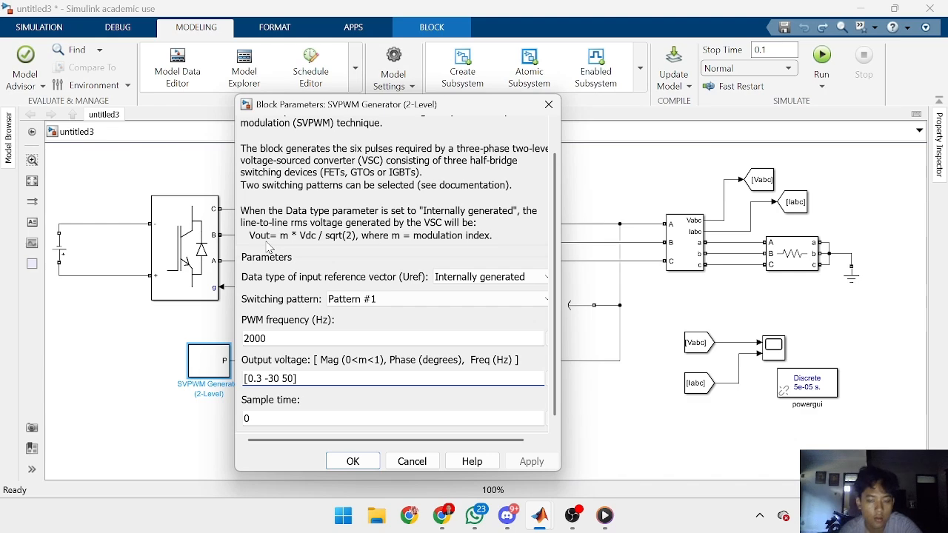
pyautogui.scroll(-1, 307, 299)
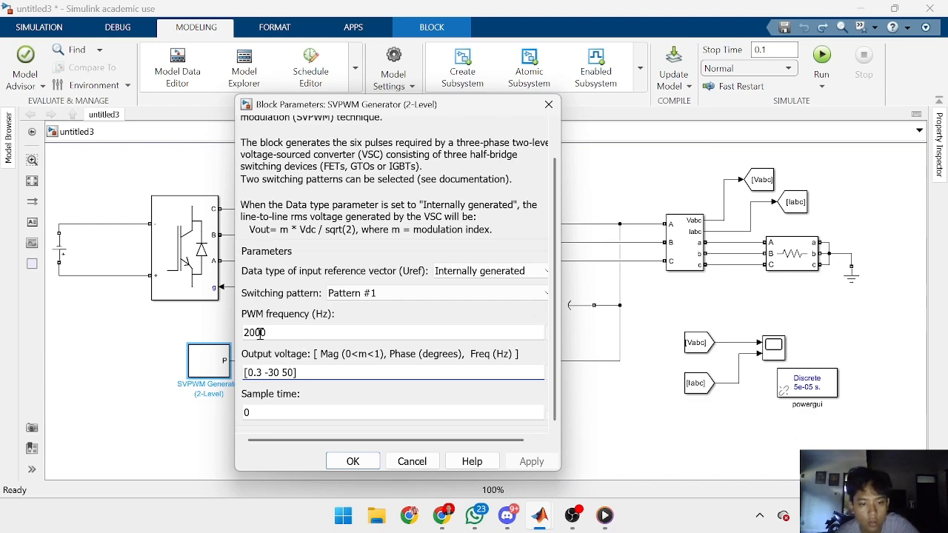
pyautogui.click(263, 377)
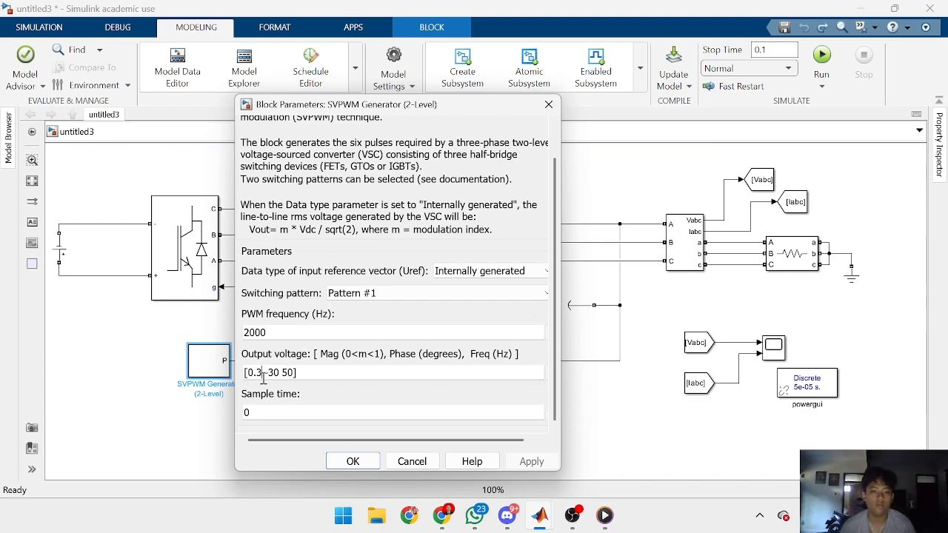
pyautogui.press('BackSpace')
pyautogui.write('6')
pyautogui.press('Return')
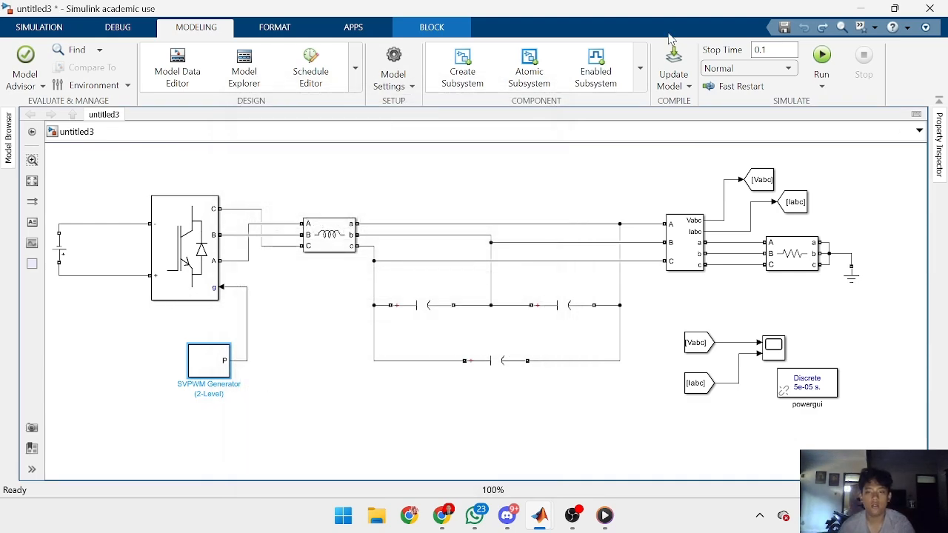
# Step: Run the simulation with the new modulation index, view the voltage and current traces in the scope, and close it
pyautogui.click(821, 58)
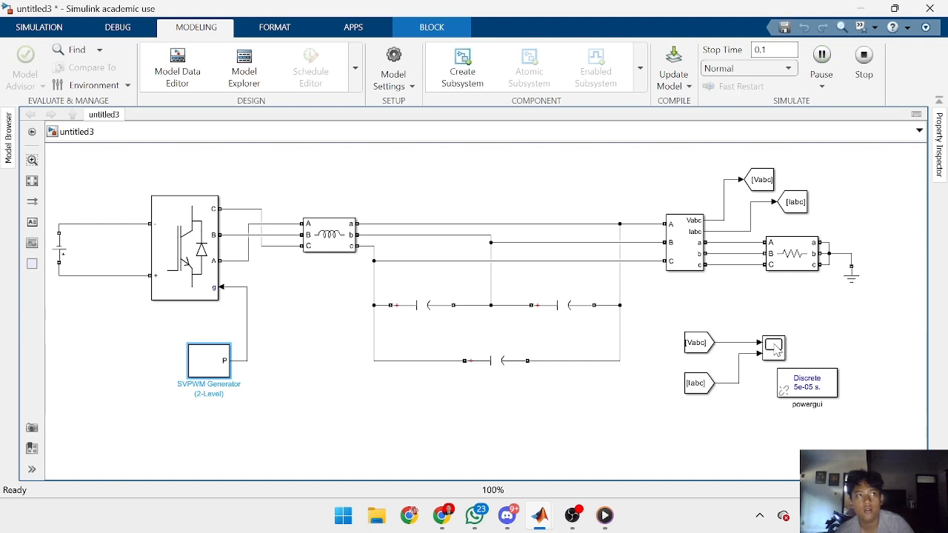
pyautogui.doubleClick(774, 348)
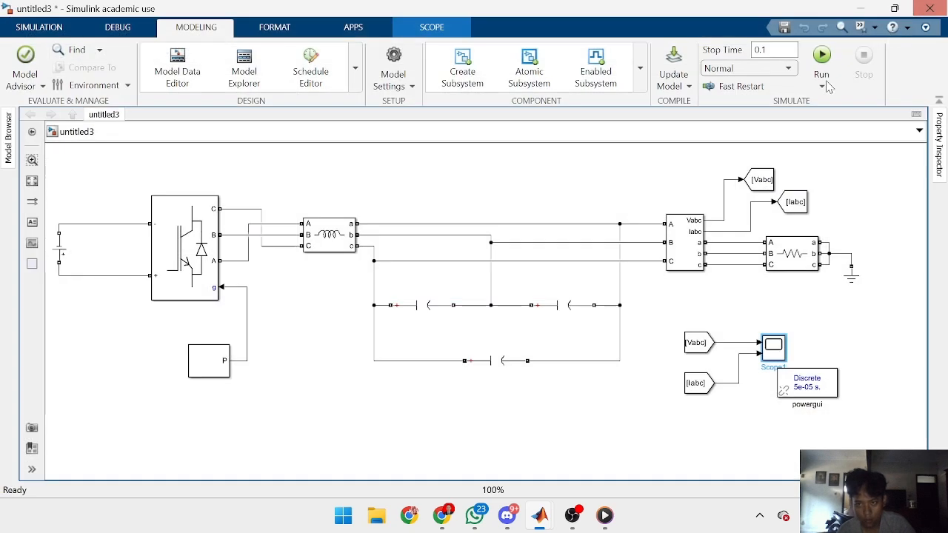
pyautogui.click(929, 8)
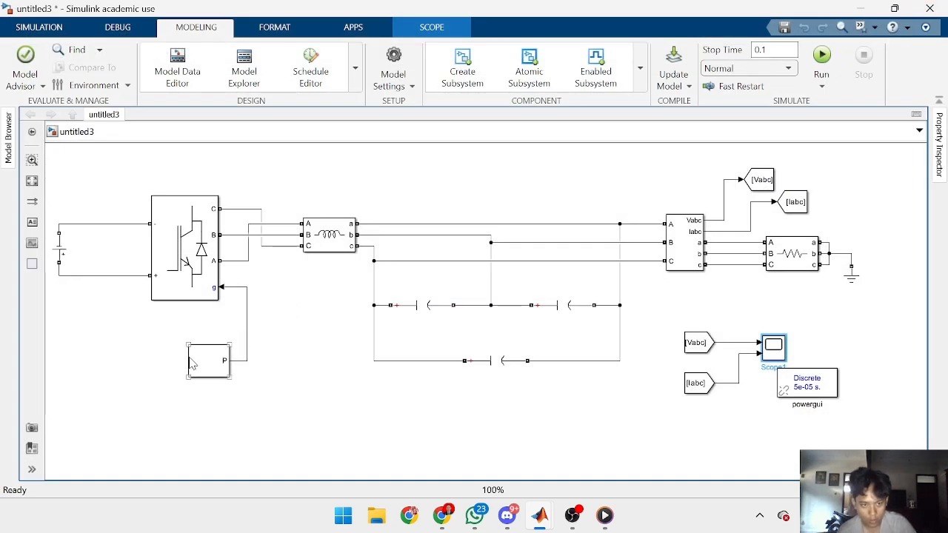
# Step: Change the magnitude (modulation index) in the SVPWM generator's output voltage vector
pyautogui.doubleClick(209, 358)
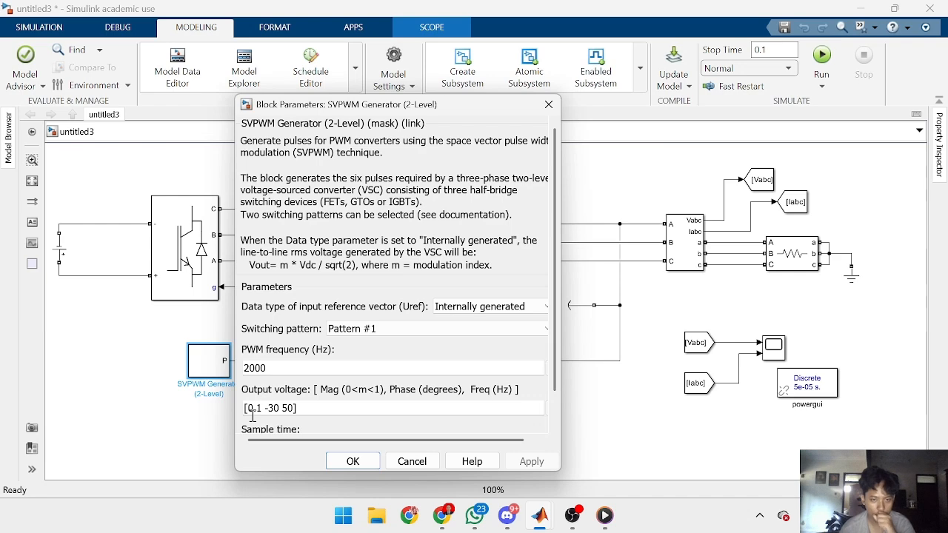
pyautogui.tripleClick(261, 409)
pyautogui.doubleClick(260, 409)
pyautogui.write('5')
pyautogui.press('Return')
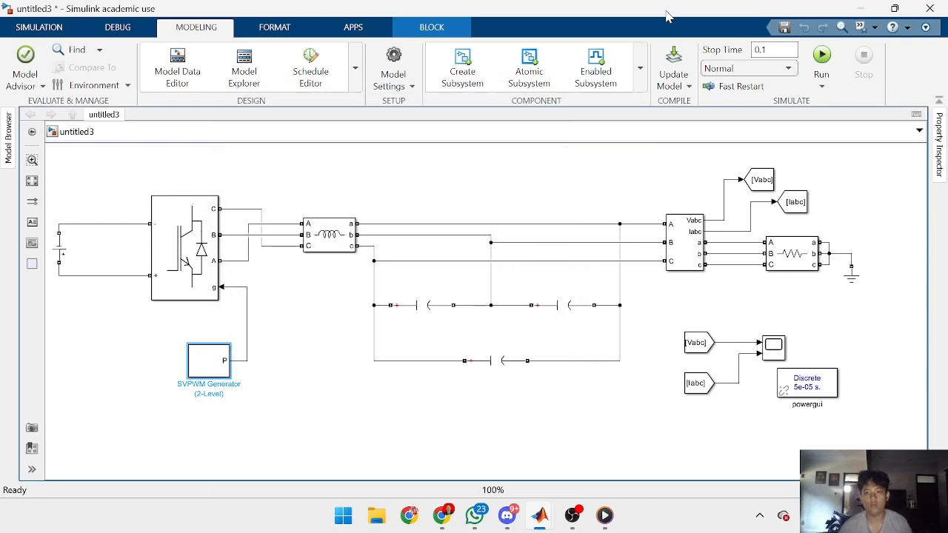
# Step: Rerun the simulation with the changed modulation index and open the scope to view the waveforms
pyautogui.click(817, 56)
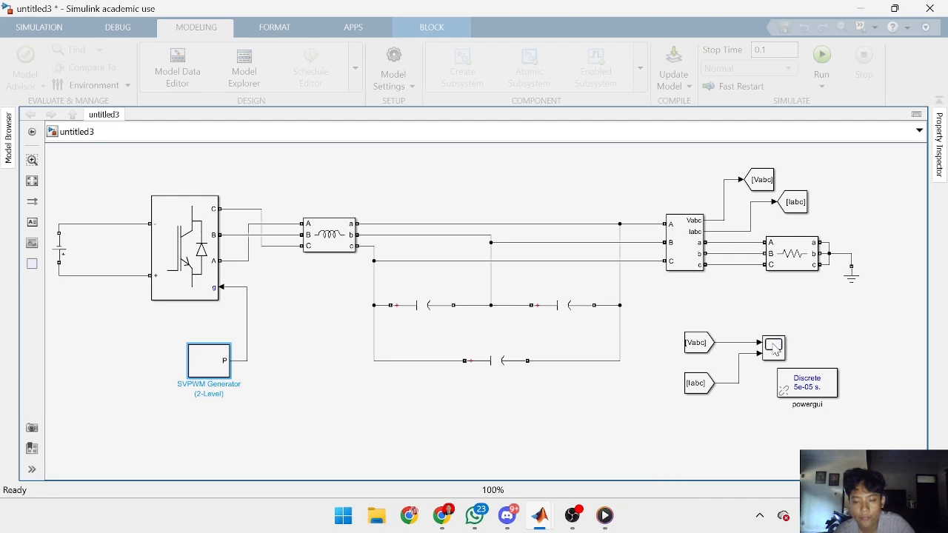
pyautogui.doubleClick(773, 348)
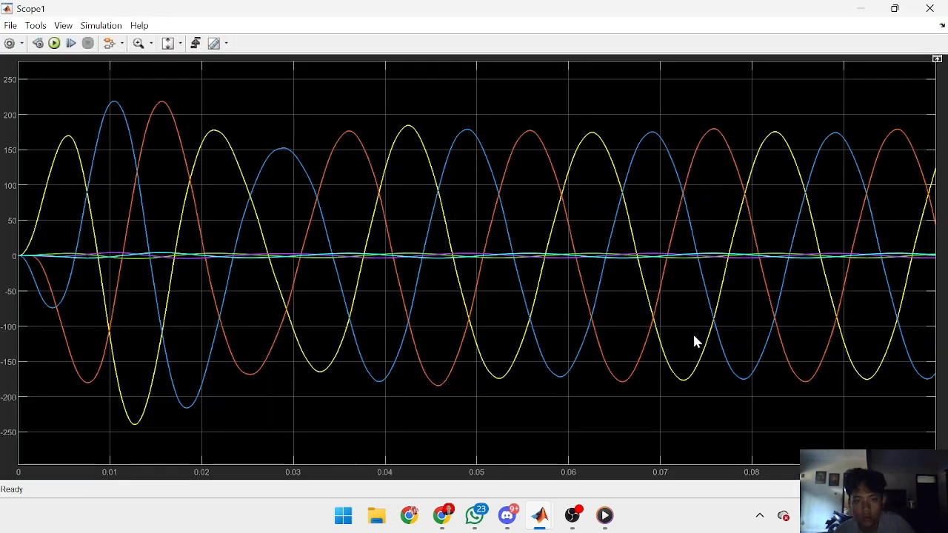